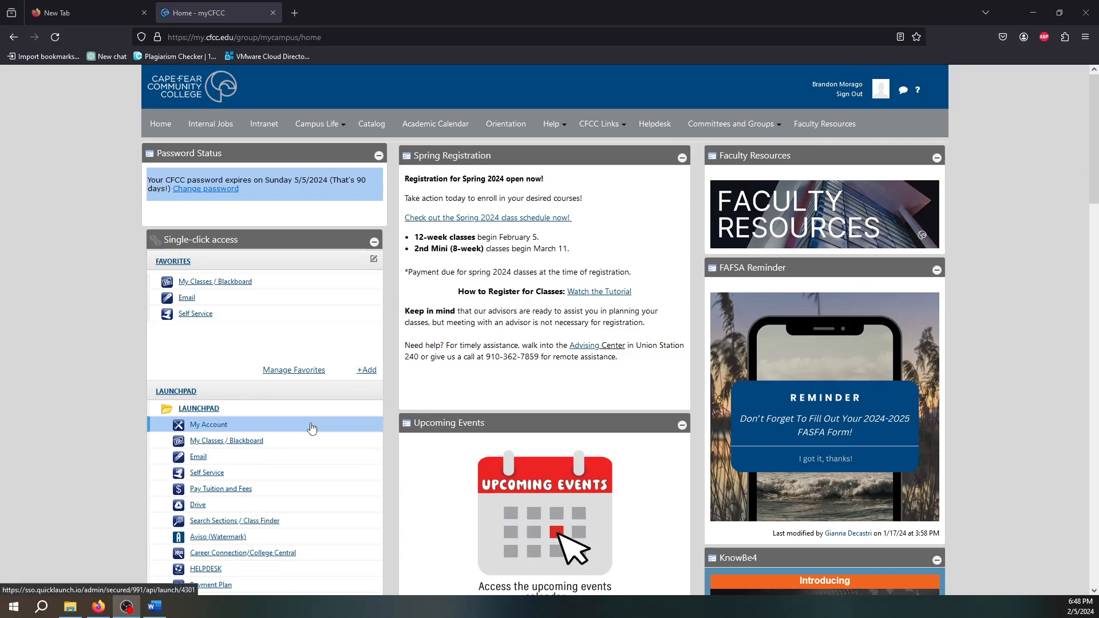
- Scroll the myCFCC Launchpad list and open the 'Office 365 - Get Started Here' PDF guide
scroll(311, 427, "down", 2)
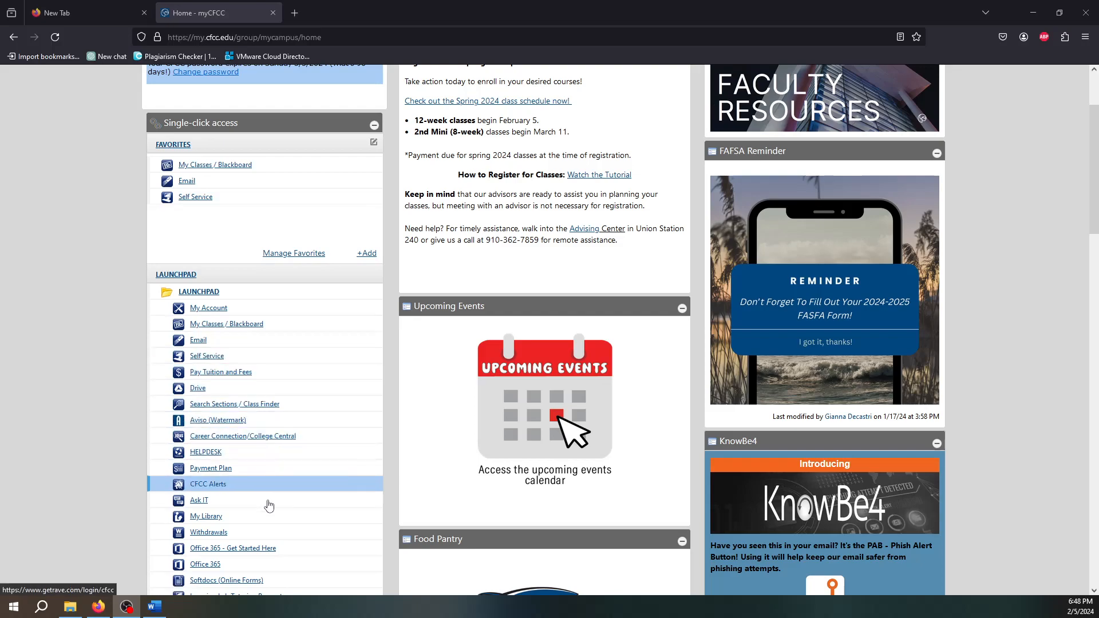
scroll(268, 313, "up", 2)
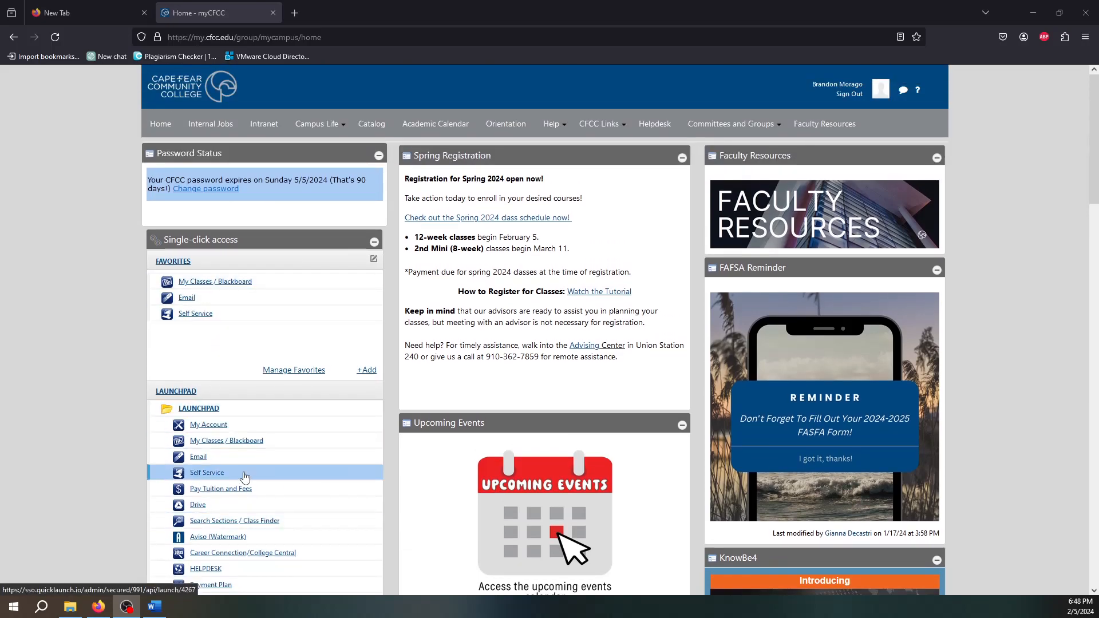
scroll(257, 519, "down", 2)
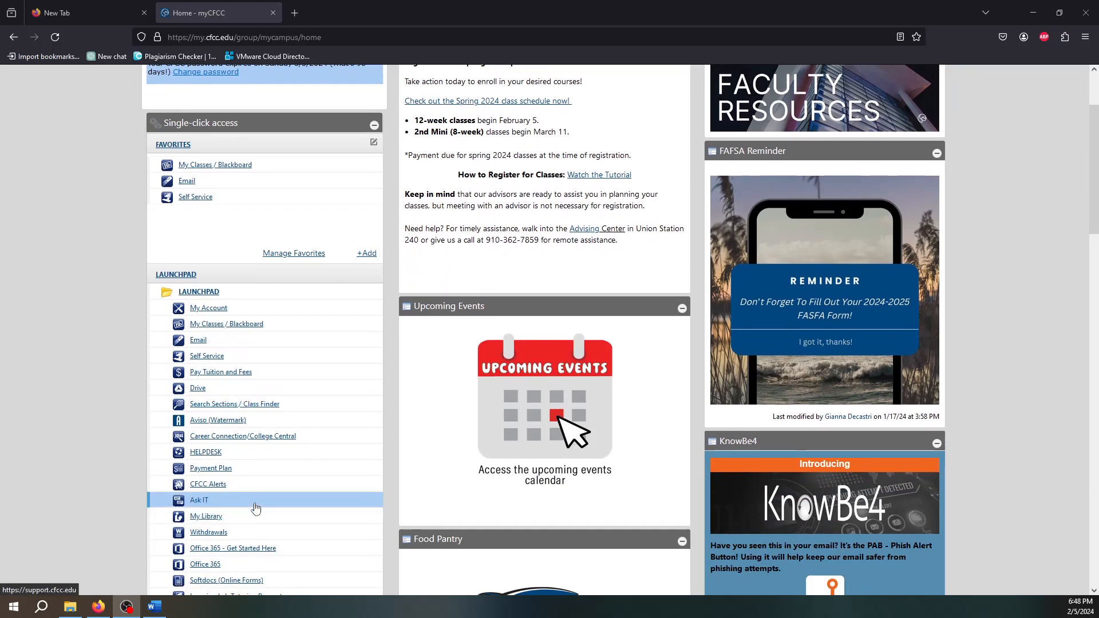
scroll(255, 475, "down", 1)
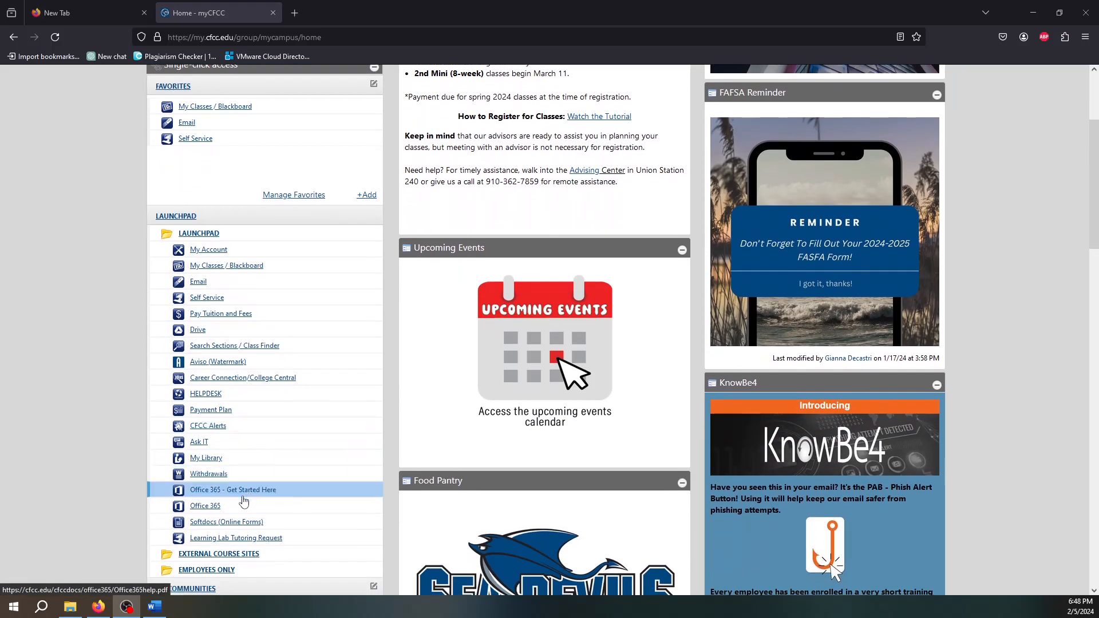
left_click(274, 491)
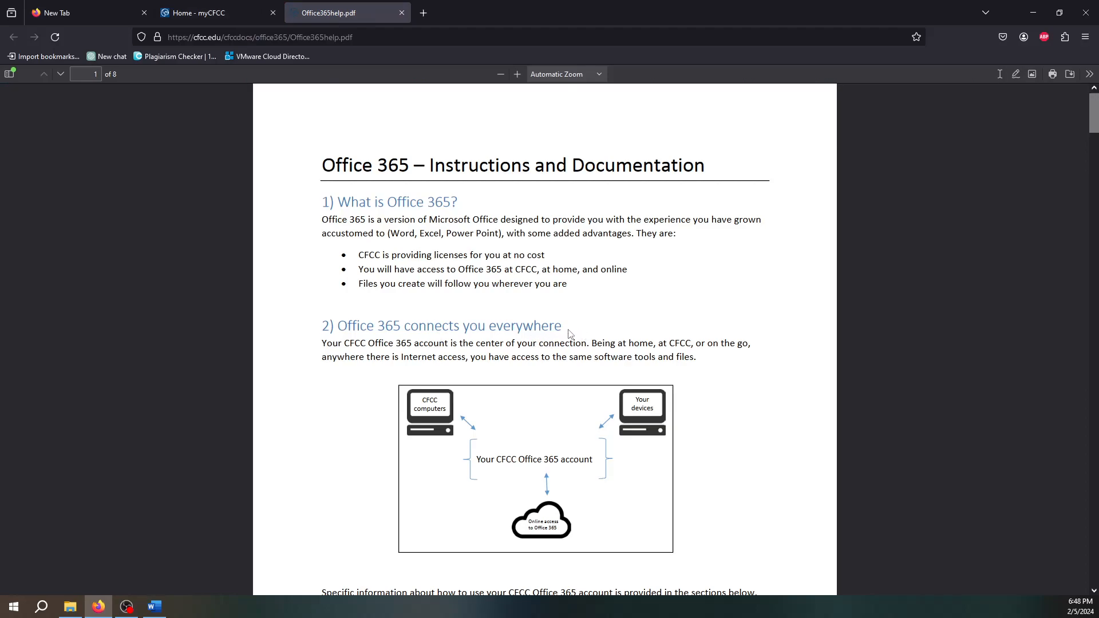
scroll(611, 331, "down", 10)
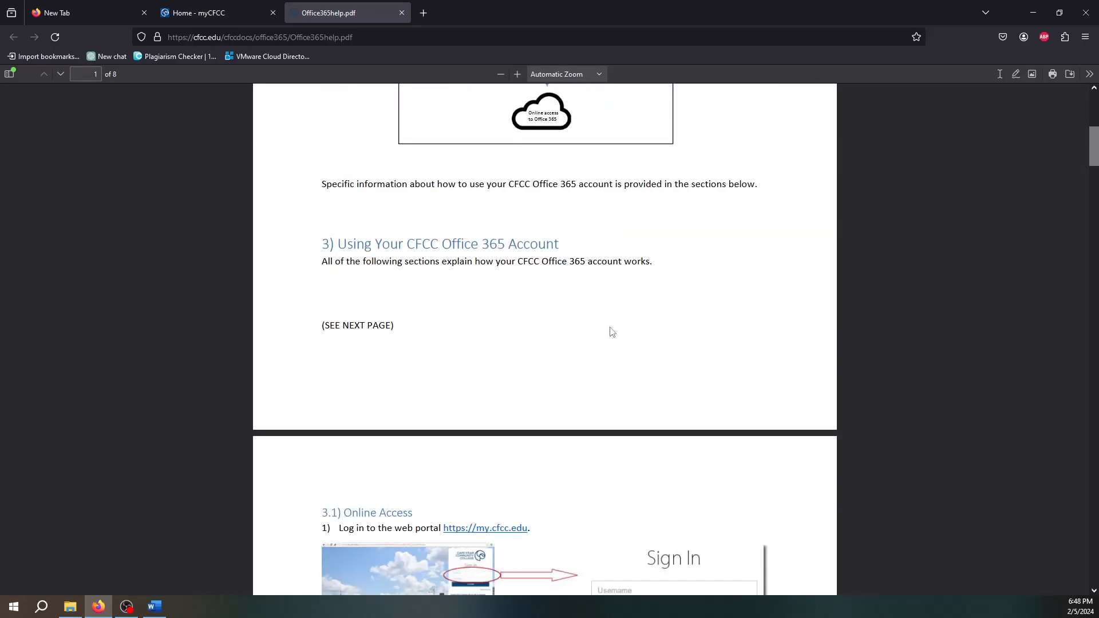
scroll(622, 375, "down", 12)
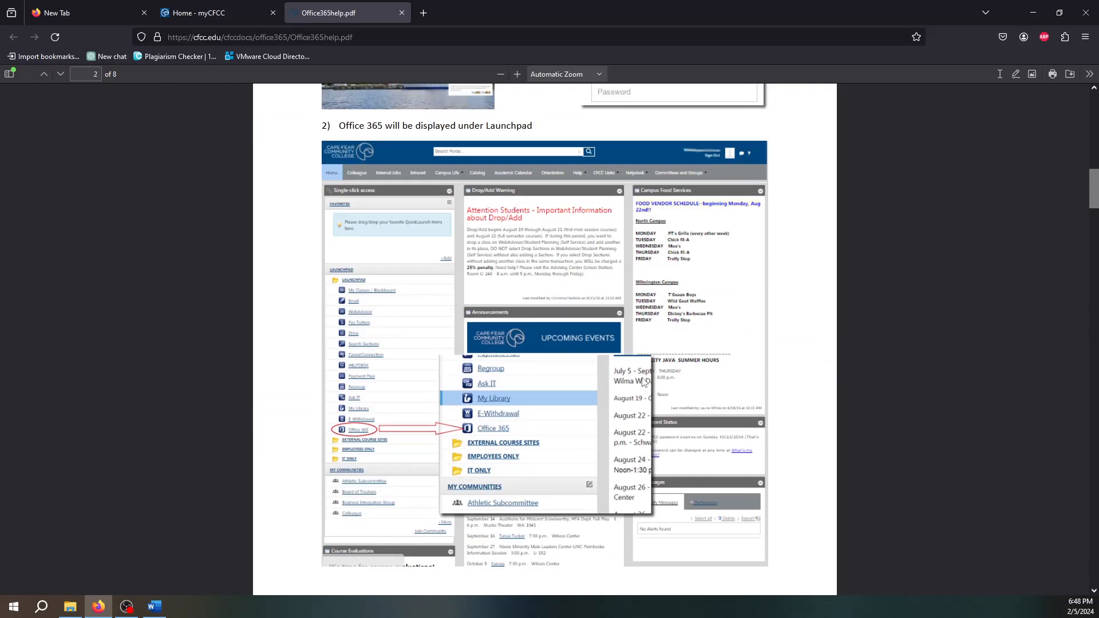
scroll(645, 383, "down", 3)
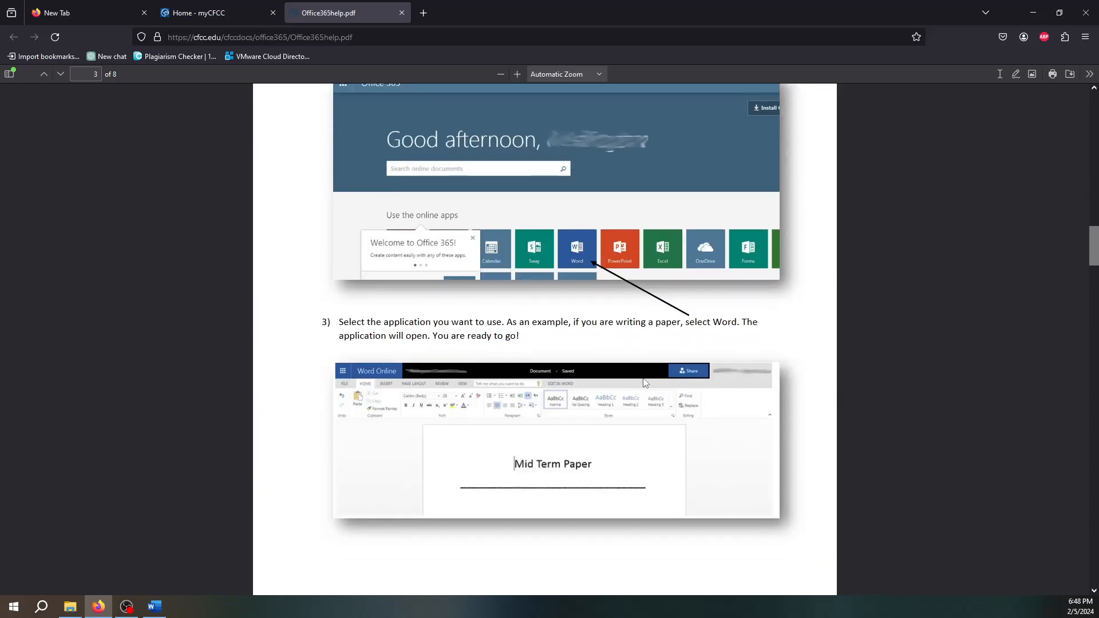
scroll(647, 380, "down", 8)
scroll(651, 383, "down", 5)
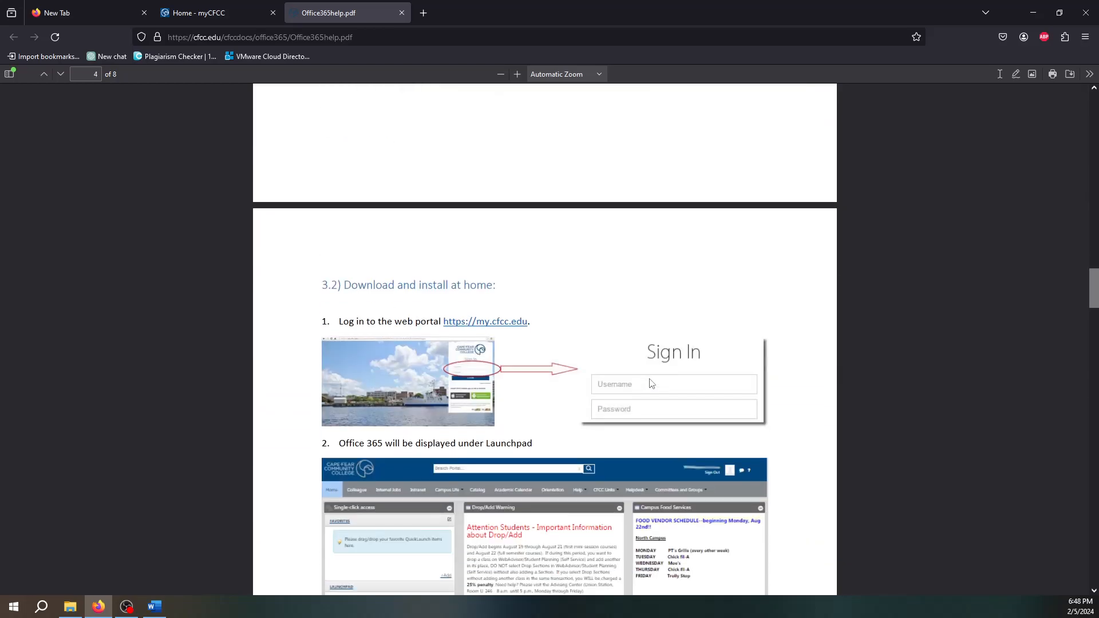
scroll(651, 384, "down", 11)
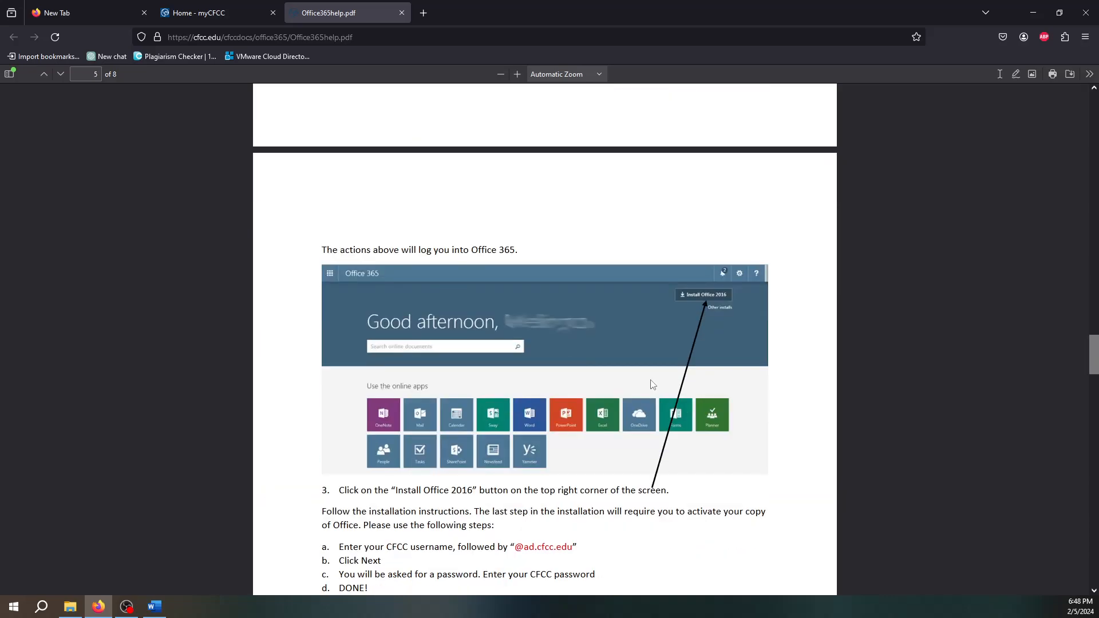
scroll(652, 384, "down", 3)
scroll(653, 385, "down", 4)
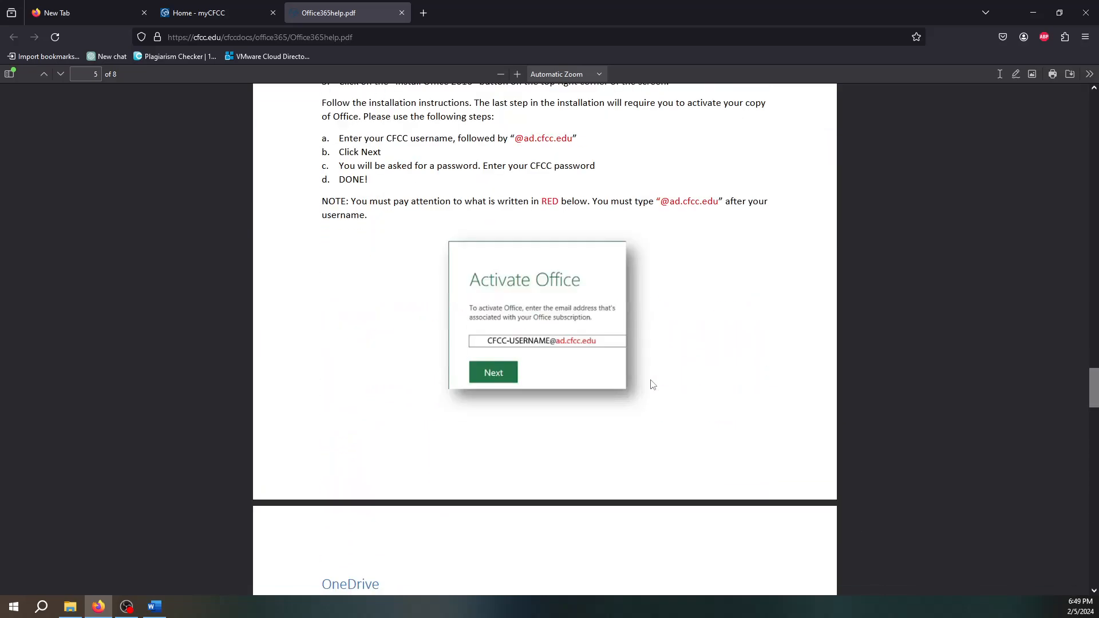
scroll(653, 384, "down", 5)
scroll(653, 384, "down", 18)
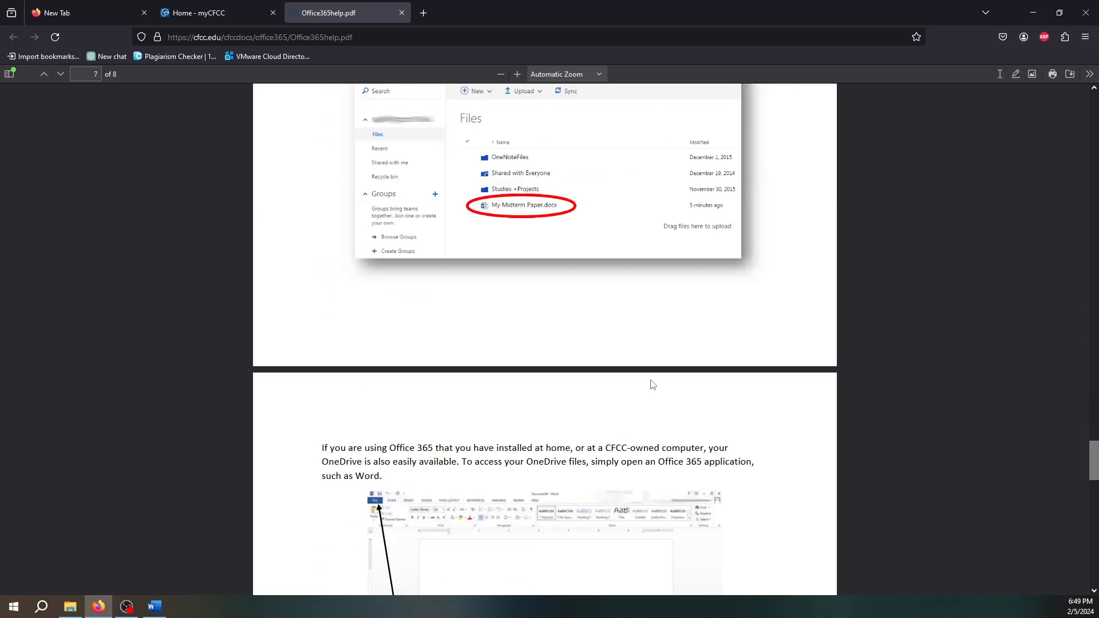
scroll(655, 384, "down", 10)
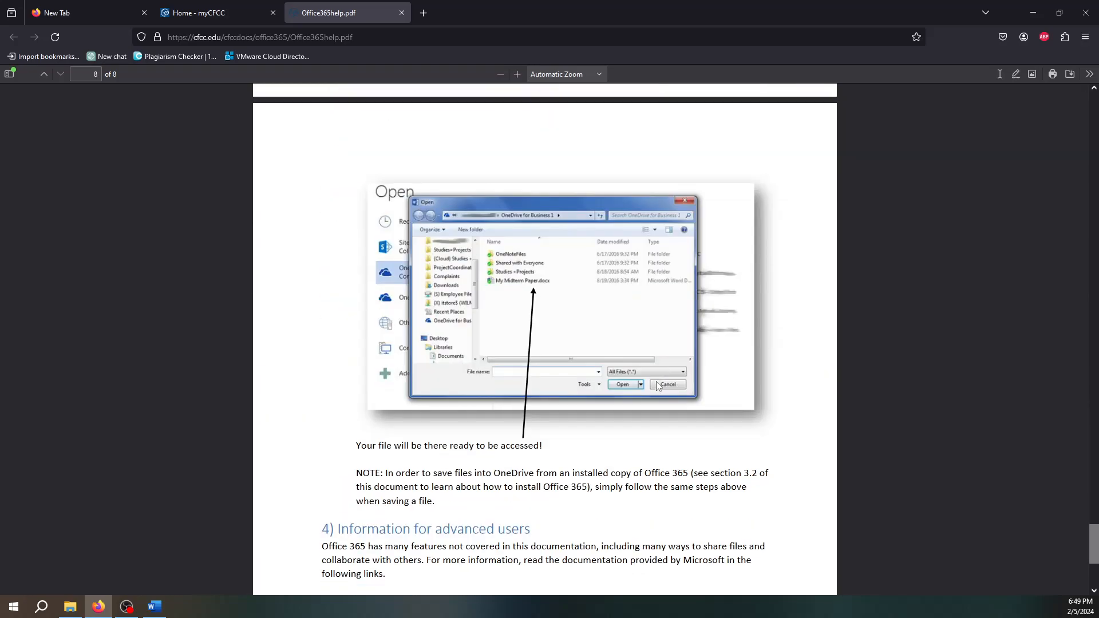
scroll(657, 386, "down", 5)
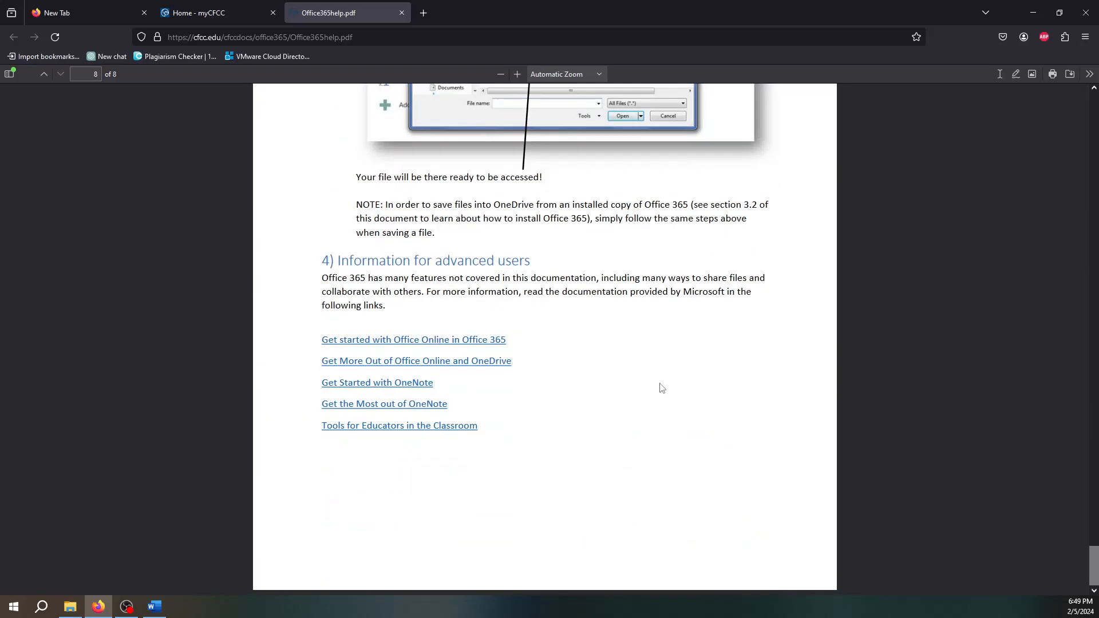
scroll(663, 389, "up", 15)
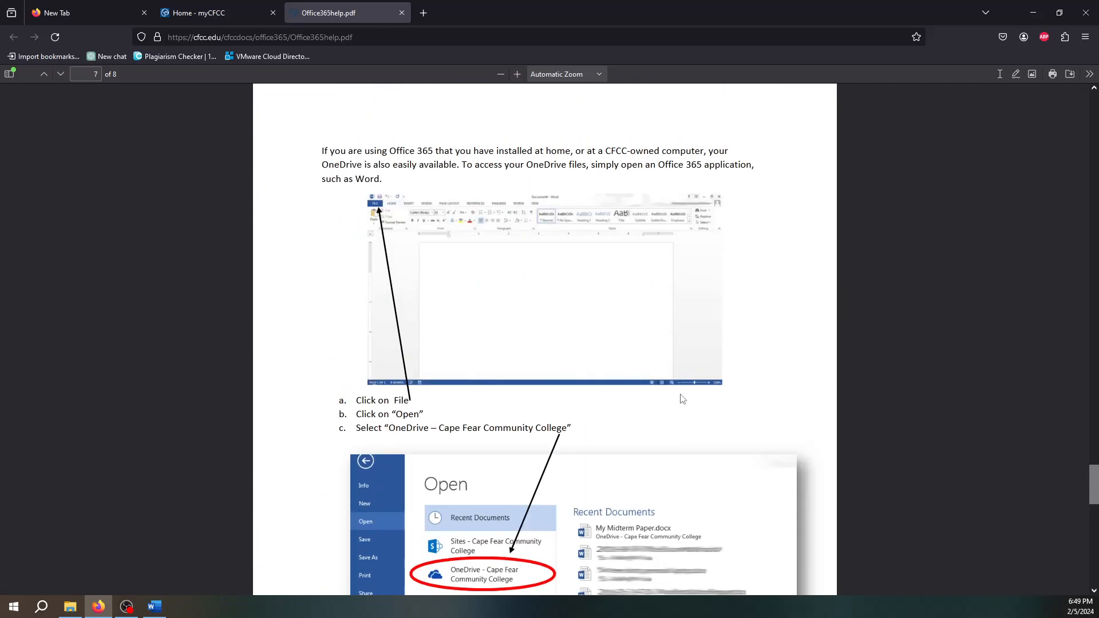
scroll(681, 397, "up", 4)
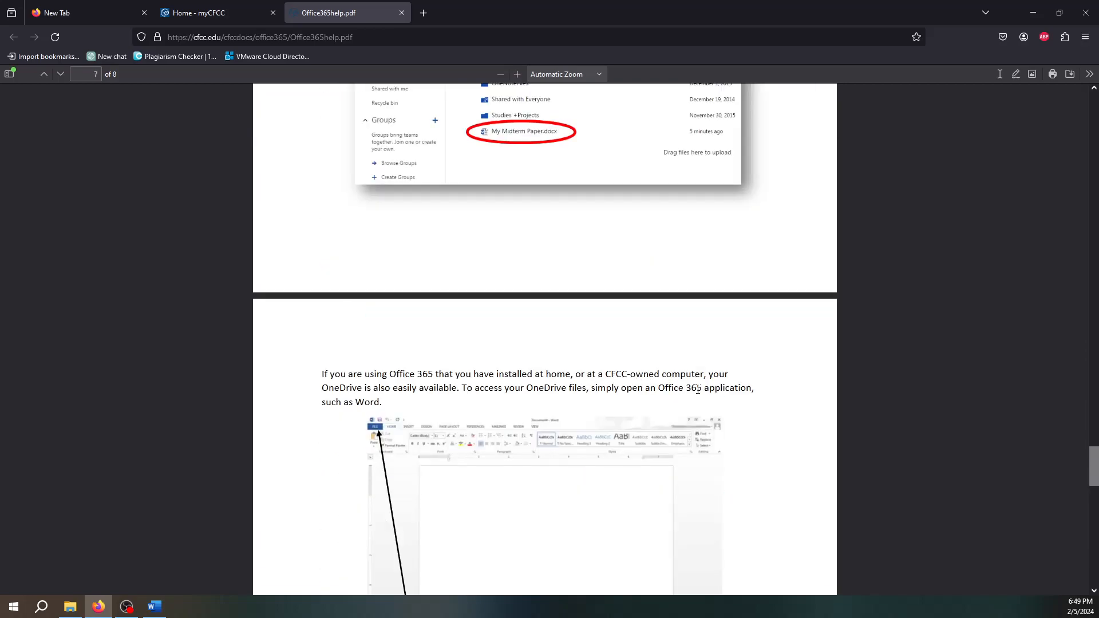
scroll(719, 410, "up", 6)
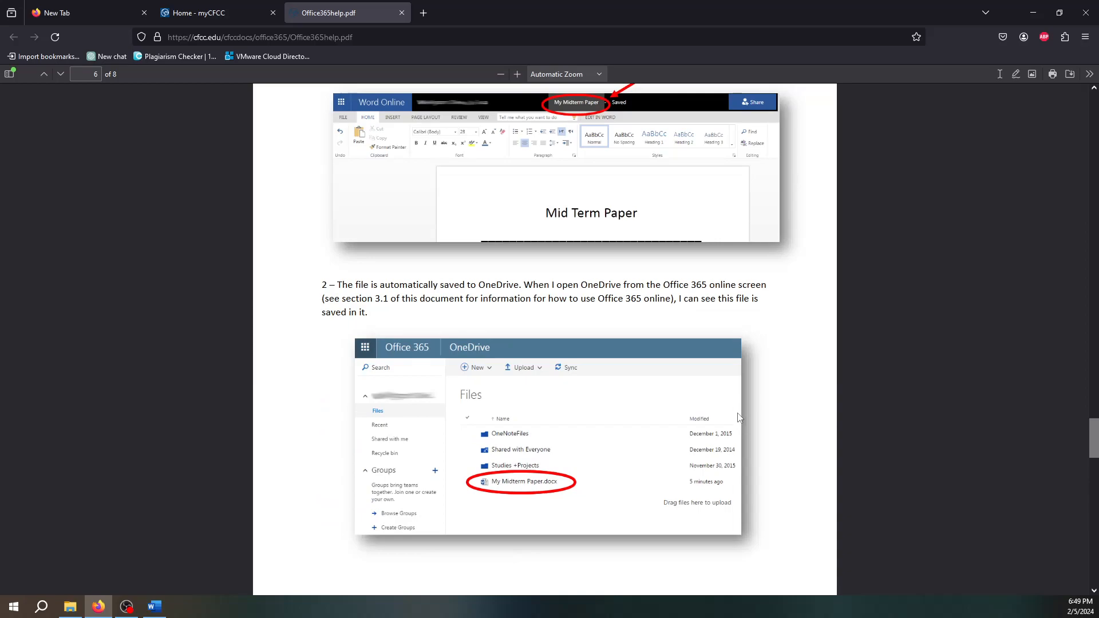
scroll(741, 416, "up", 6)
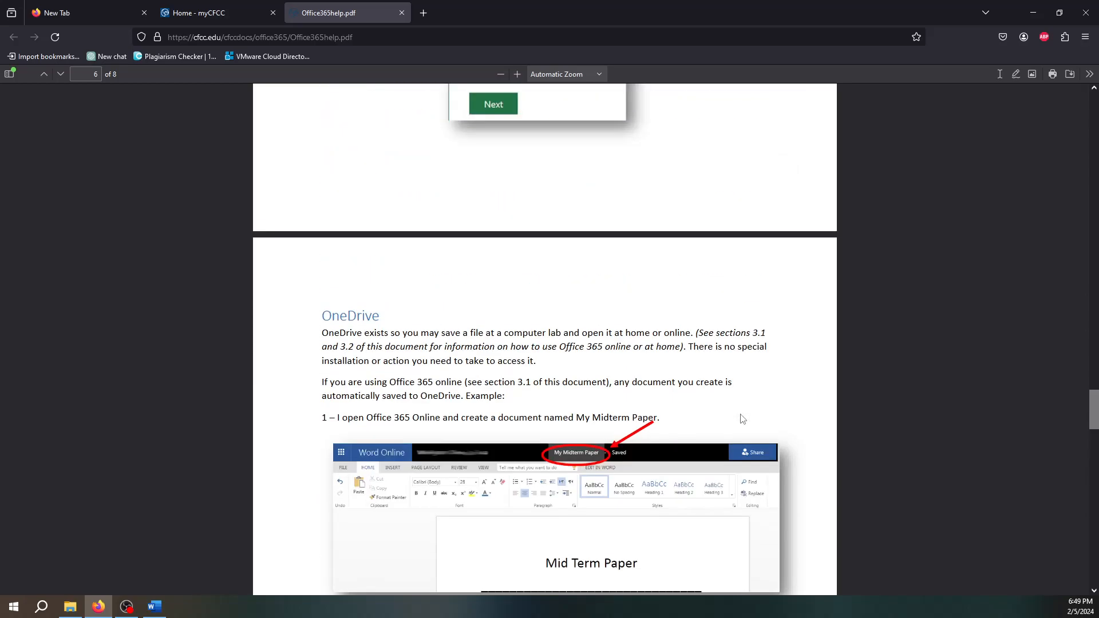
scroll(743, 419, "up", 12)
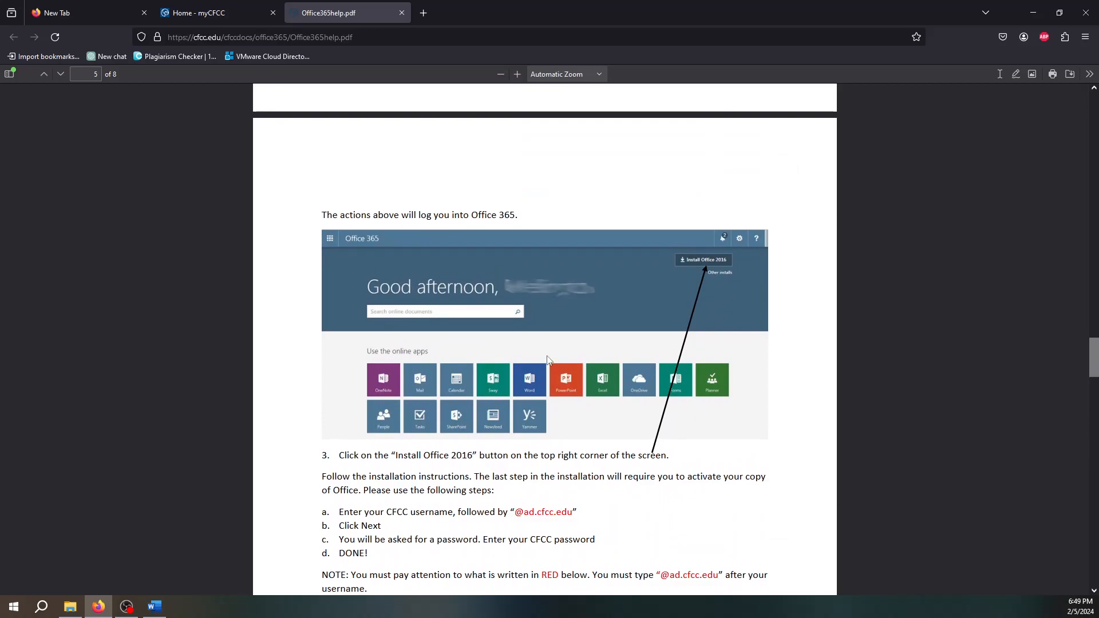
scroll(575, 360, "up", 1)
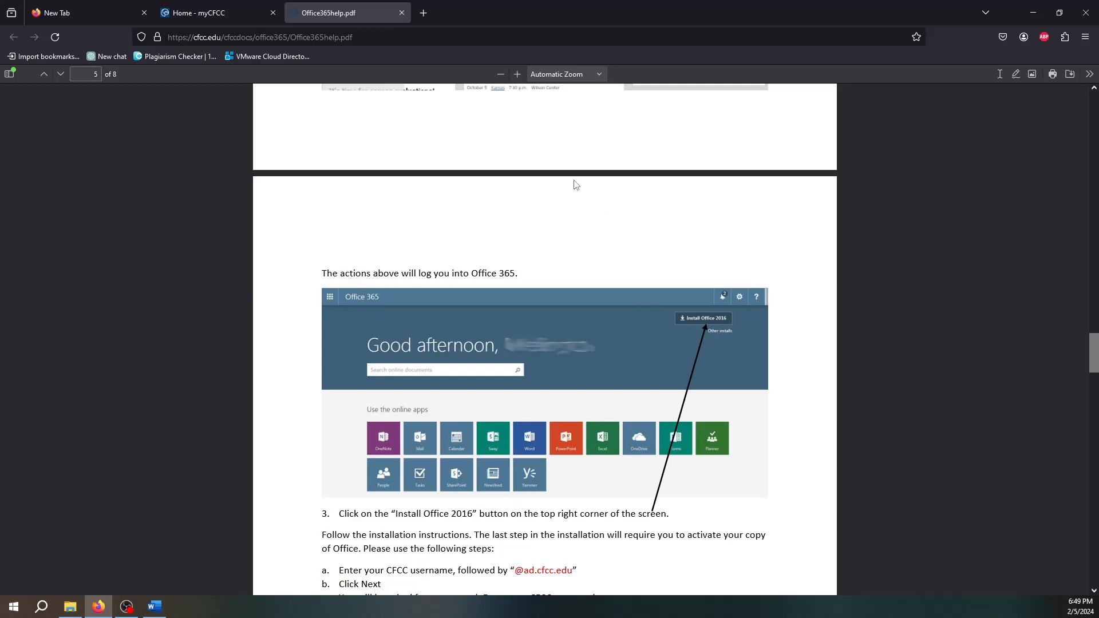
- Close the Office 365 help PDF and open the CIS 110 Introduction to Computers course in Blackboard
left_click(401, 13)
left_click(222, 269)
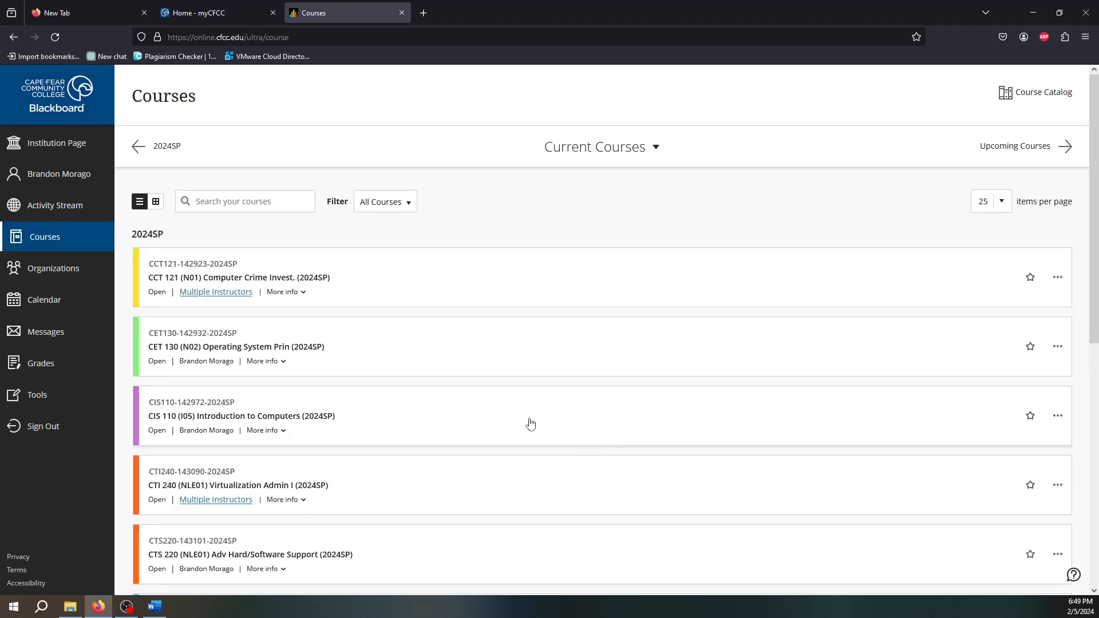
scroll(367, 466, "down", 5)
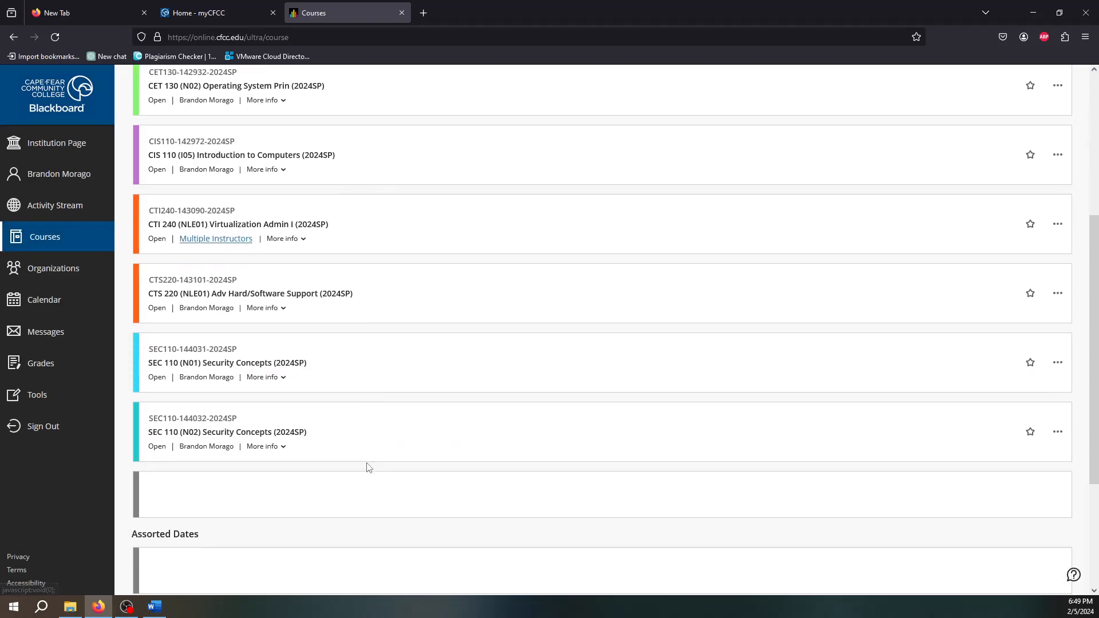
scroll(356, 478, "up", 3)
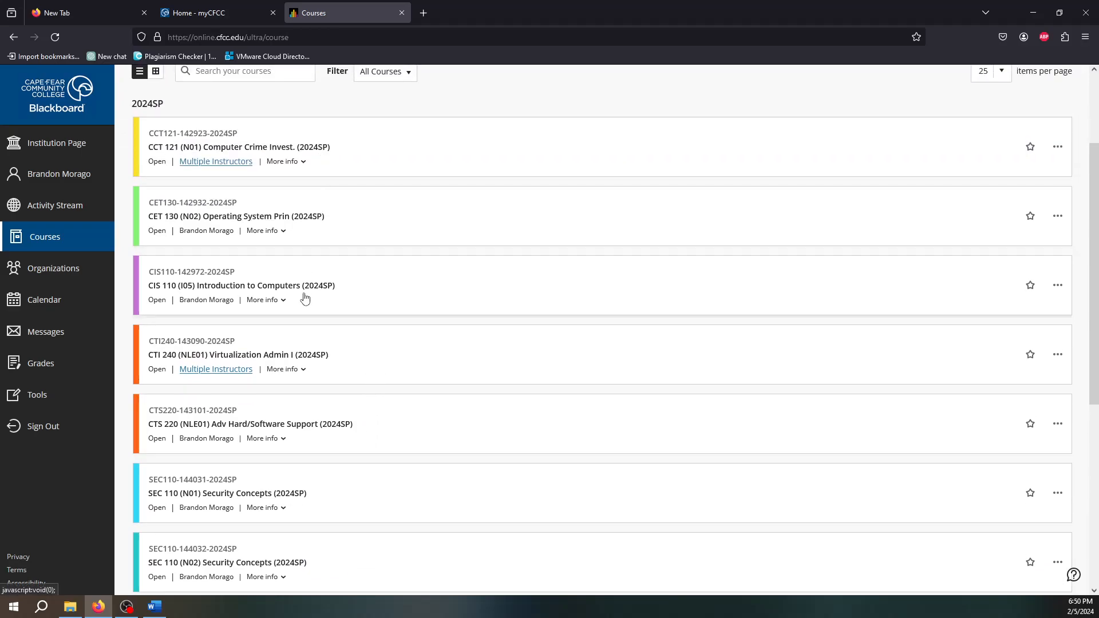
left_click(351, 290)
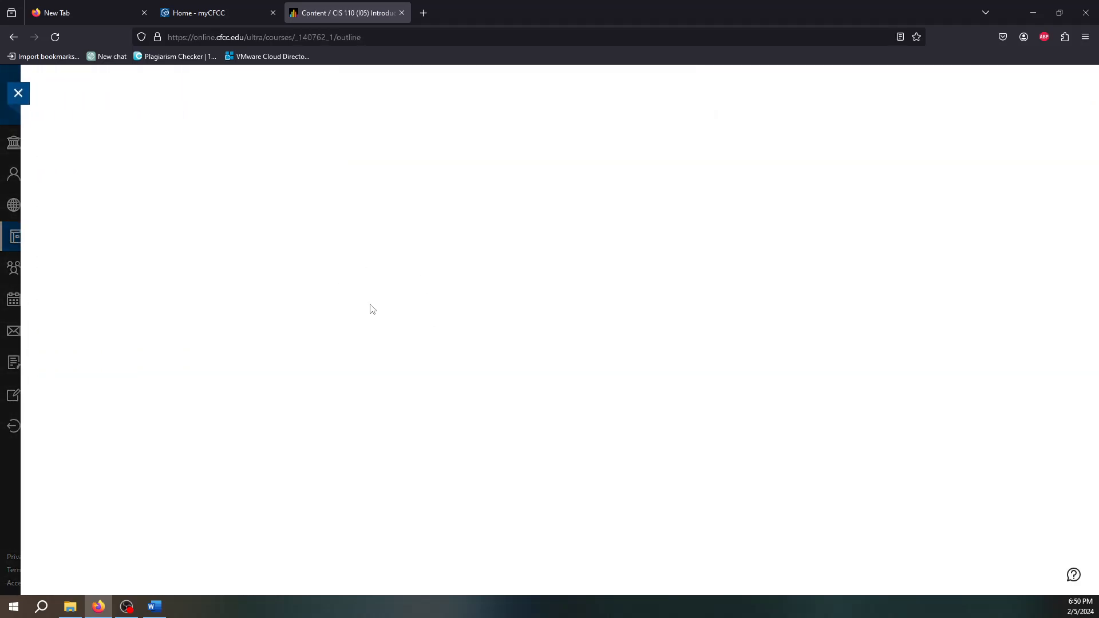
- Expand Coursework and the Week 5 - Word Module 1 folder, then open SAM Project 1a
scroll(635, 420, "down", 2)
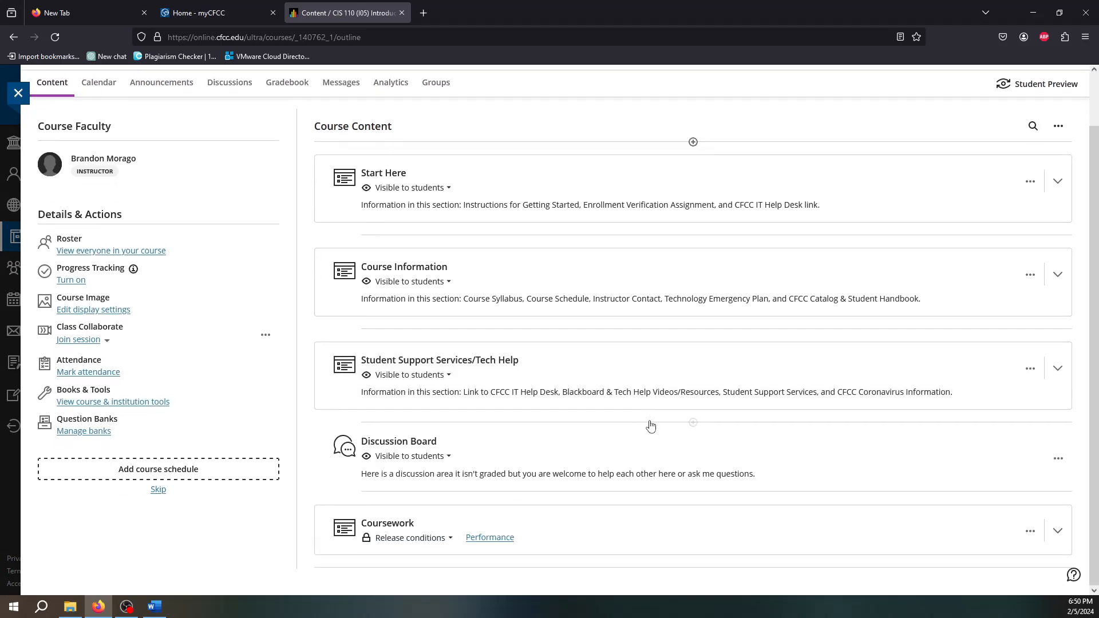
left_click(781, 509)
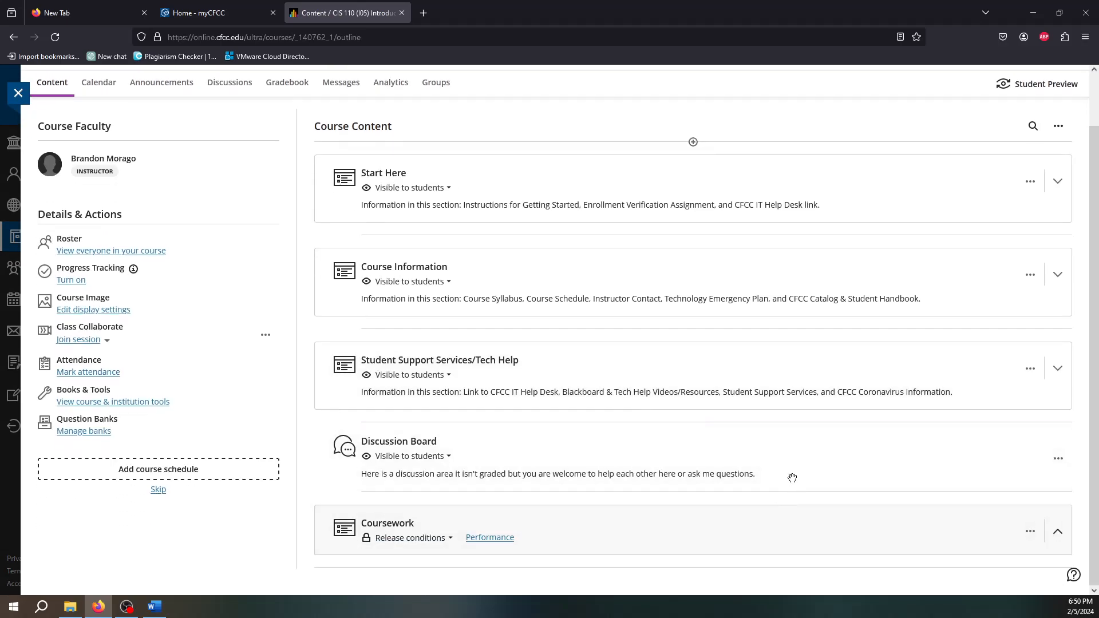
scroll(795, 477, "down", 4)
scroll(800, 478, "down", 3)
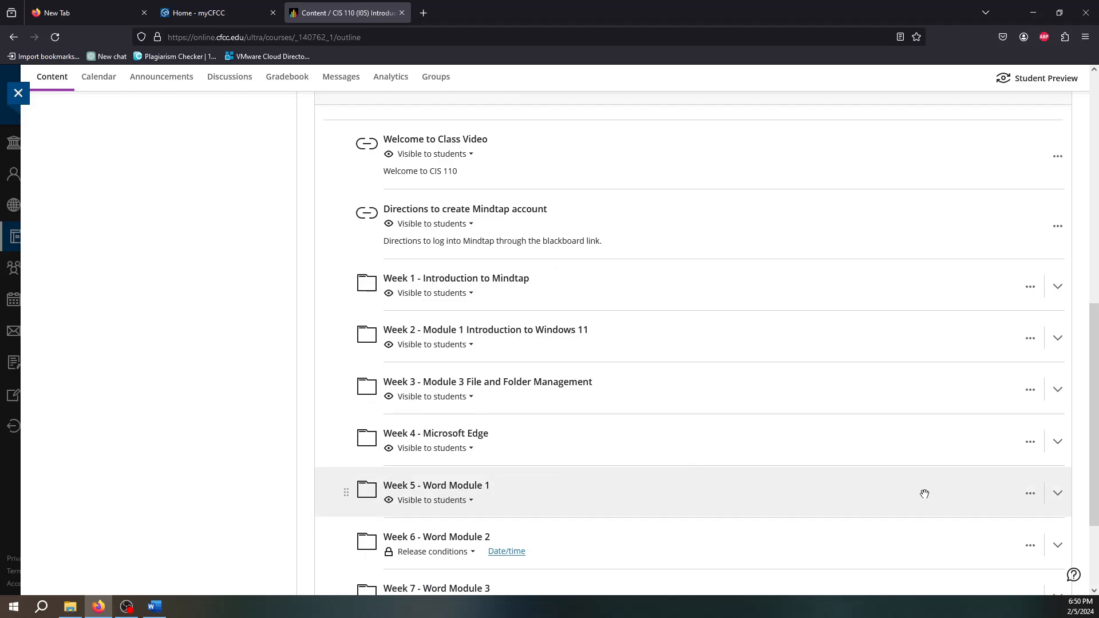
left_click(1057, 494)
scroll(496, 427, "down", 2)
scroll(515, 424, "down", 2)
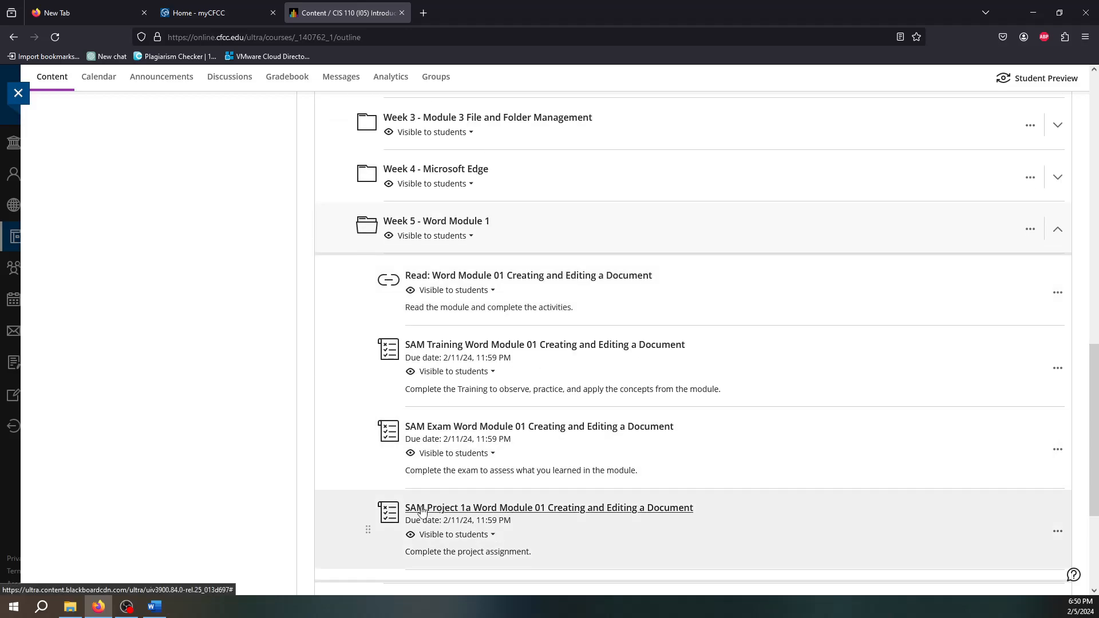
left_click(510, 509)
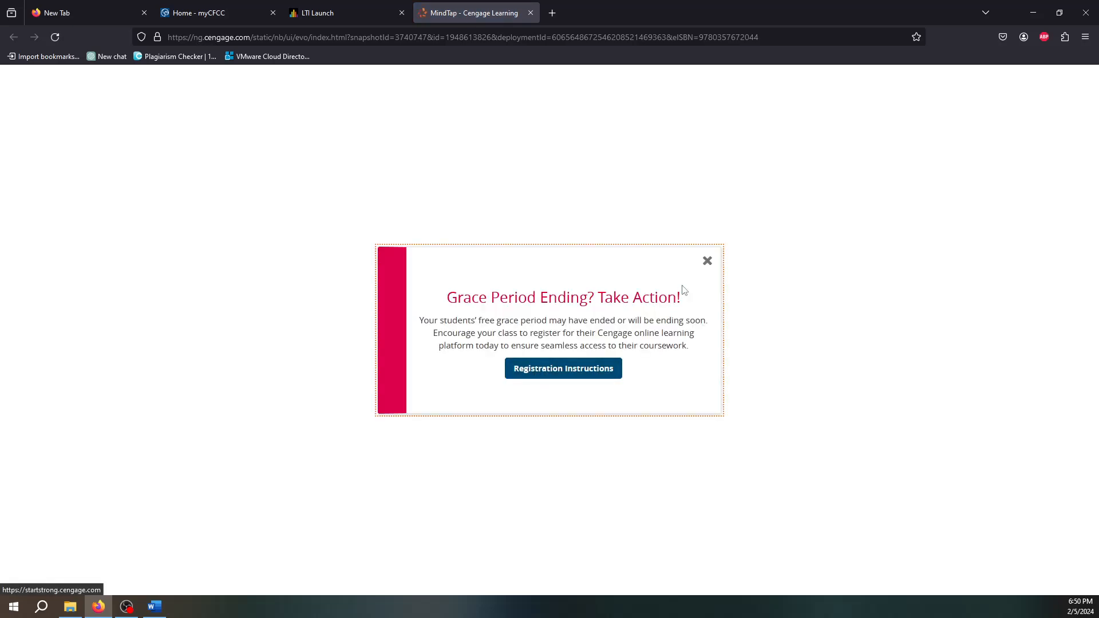
- Dismiss the MindTap grace-period notice and start the SAM Project 1a assignment
left_click(707, 262)
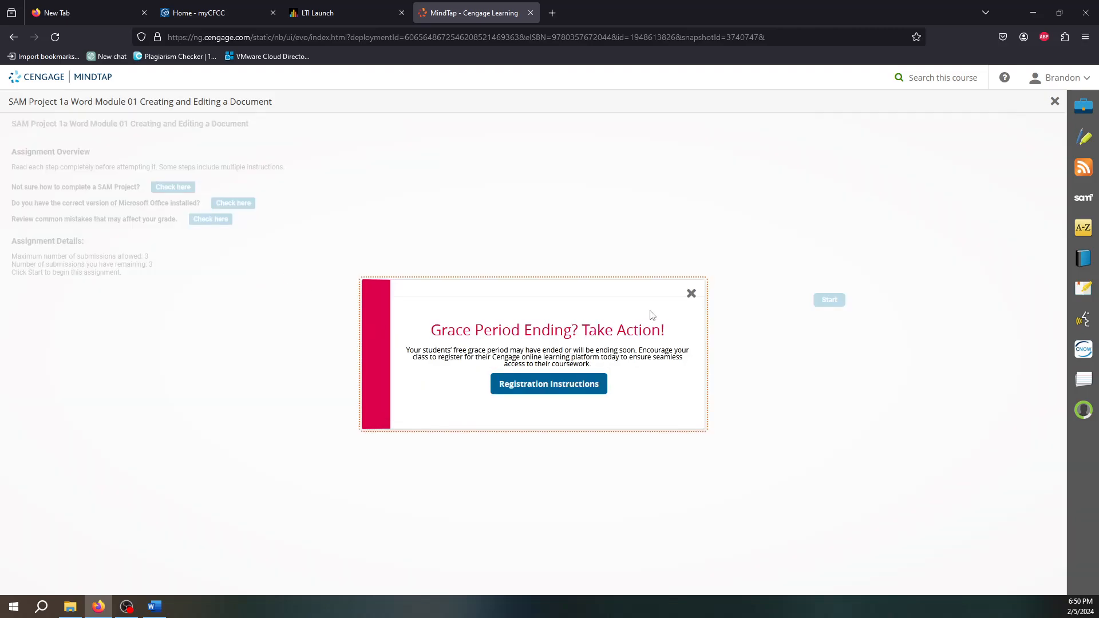
left_click(690, 293)
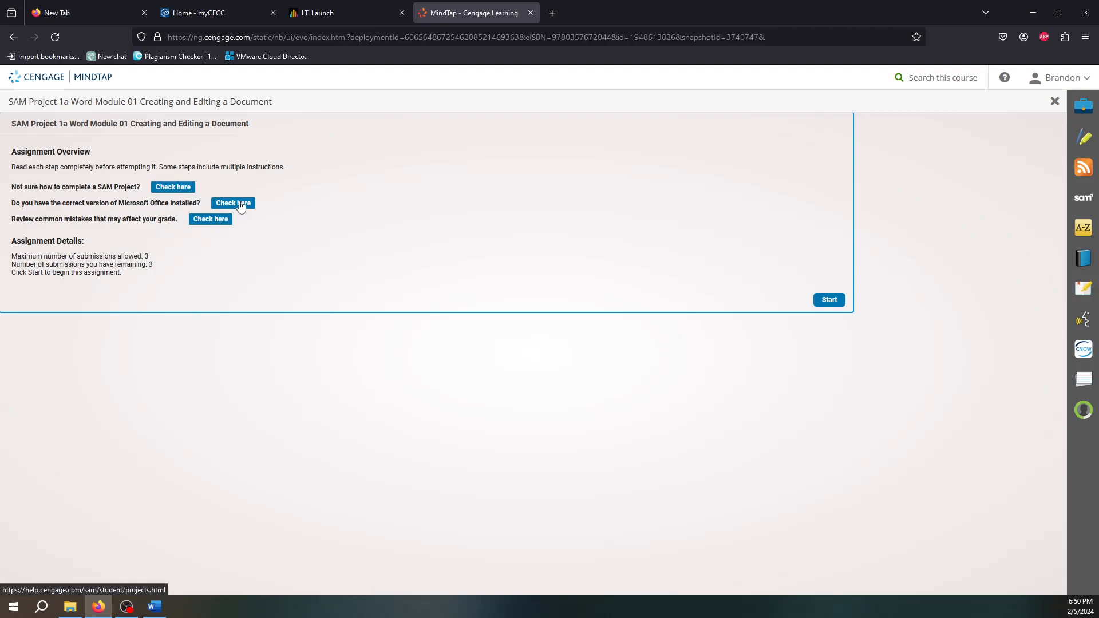
left_click(828, 300)
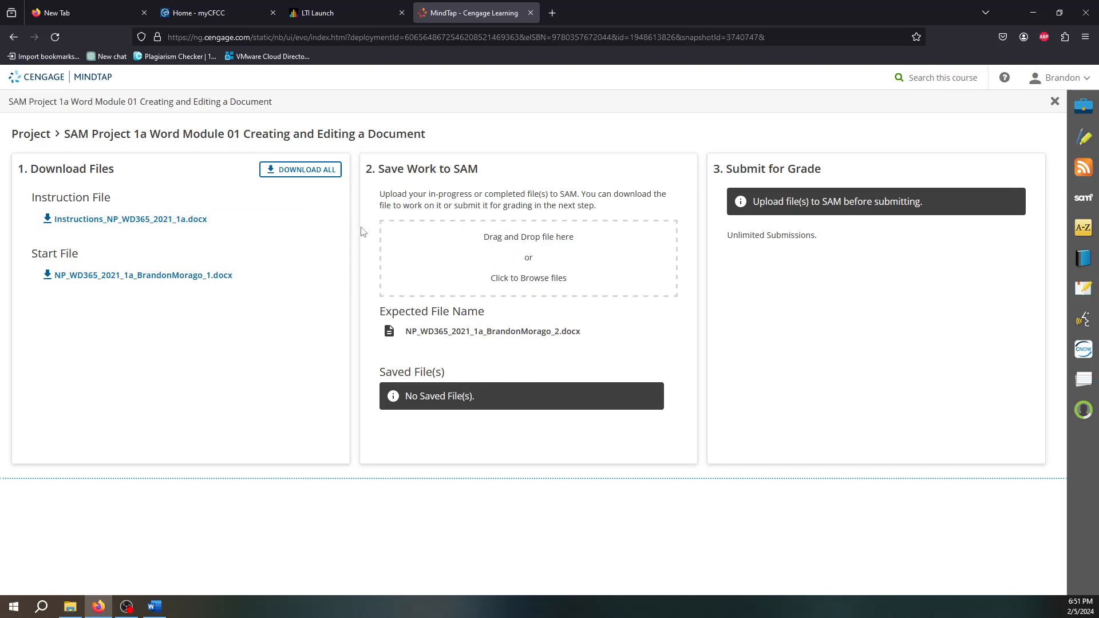
- Download the instructions and start files together, then show them in their folder
left_click(307, 171)
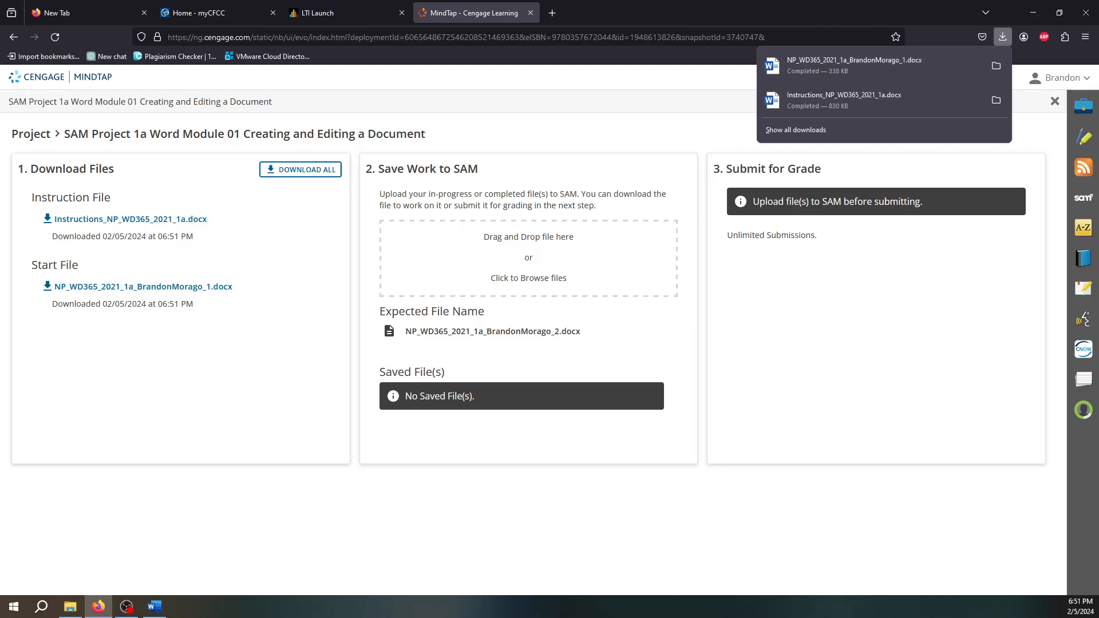
left_click(996, 66)
- Rename the downloaded start file in Downloads, changing its final 1 to 2
left_click_drag(701, 113, 603, 89)
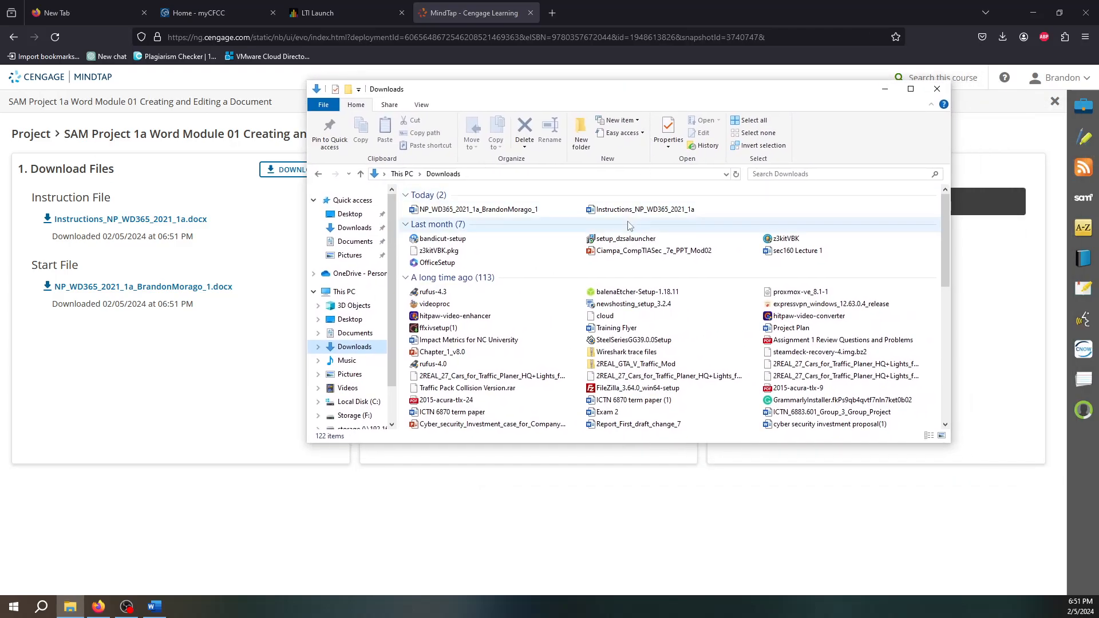
left_click(513, 209)
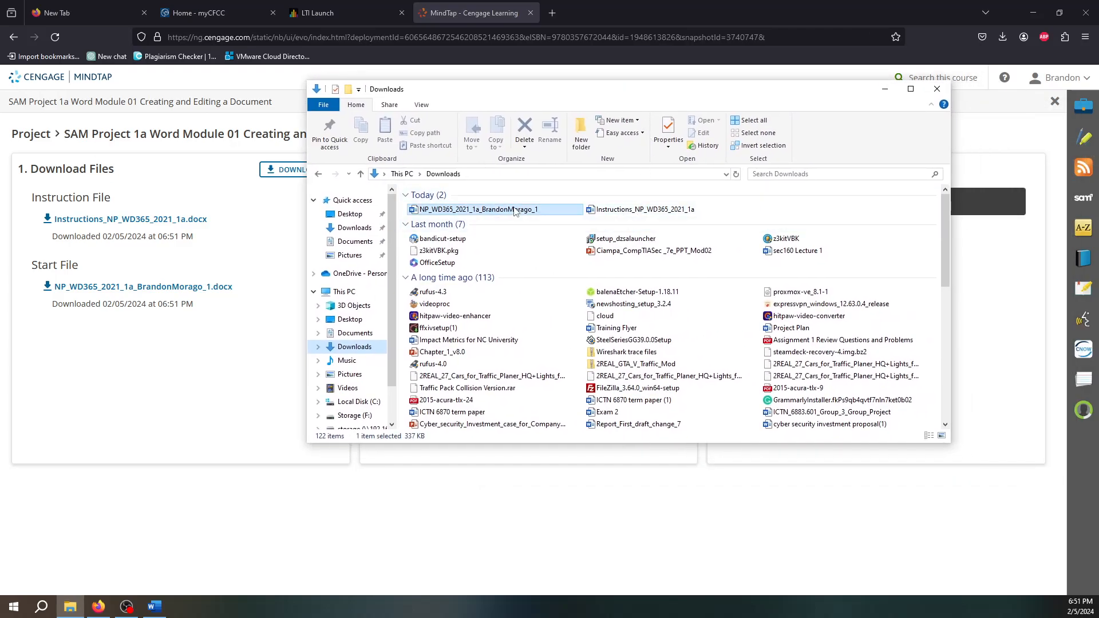
right_click(514, 209)
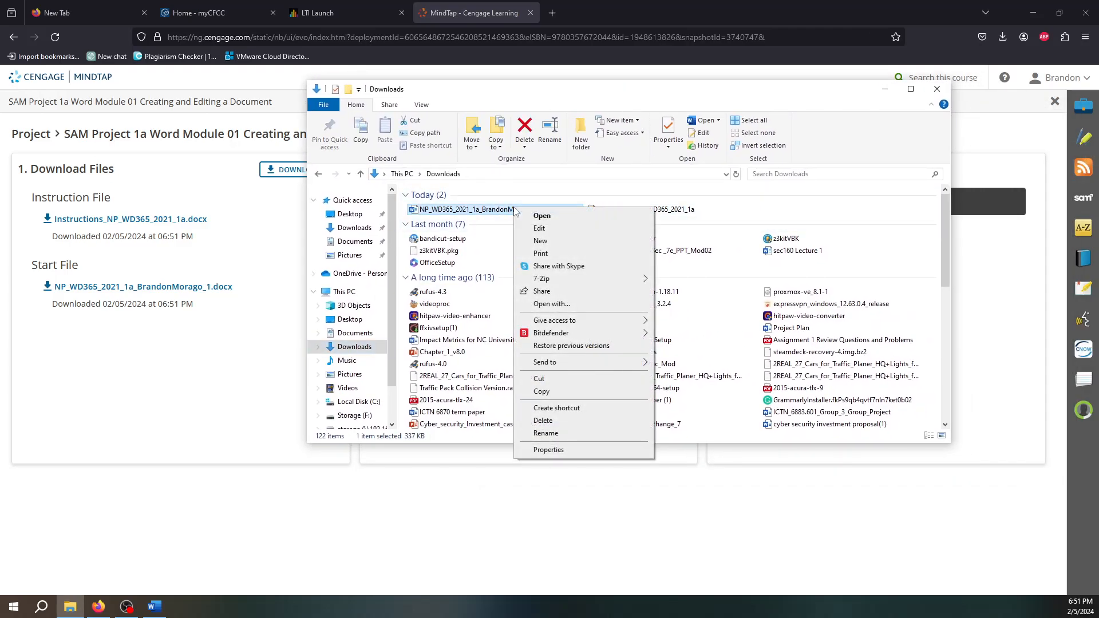
left_click(545, 433)
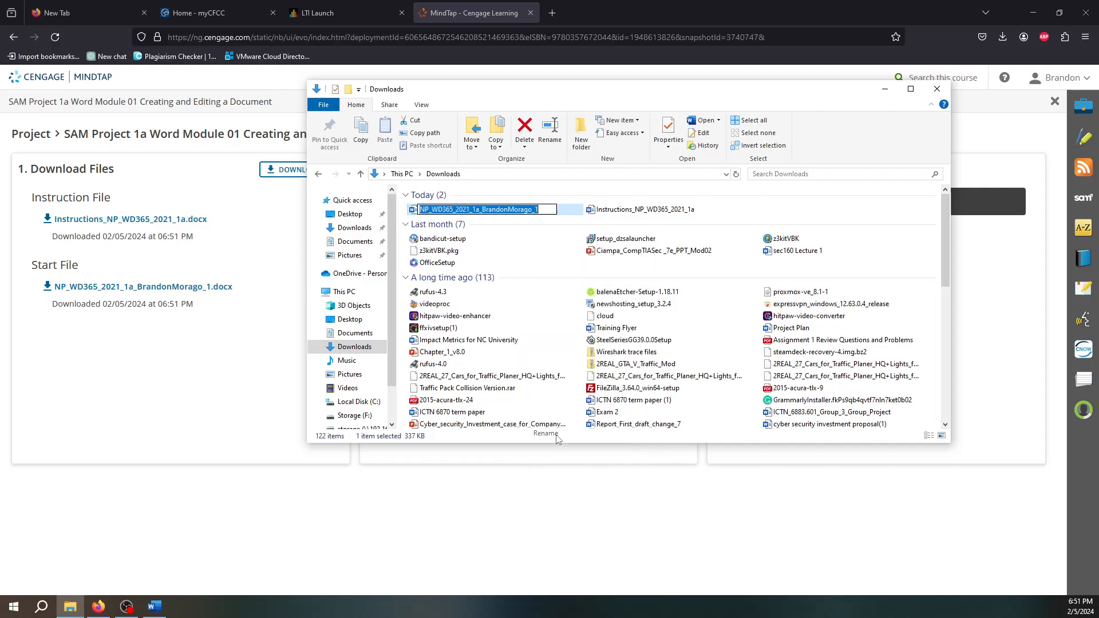
left_click(549, 209)
type("2")
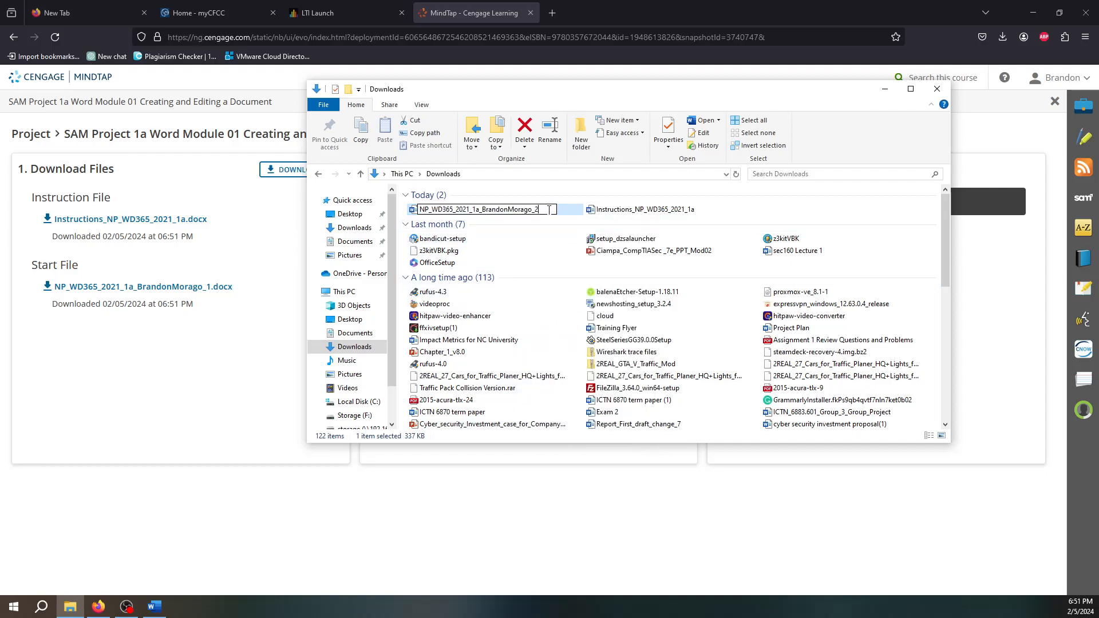
left_click(773, 212)
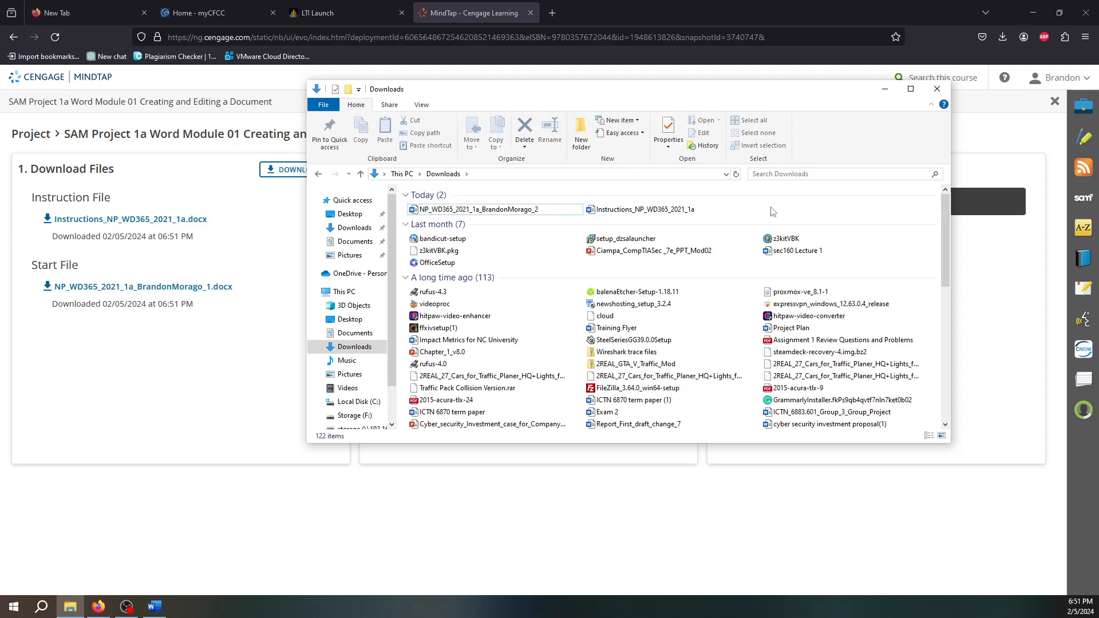
- Open the renamed _2 start file and Instructions_NP_WD365_2021_1a from Downloads in Word
double_click(506, 210)
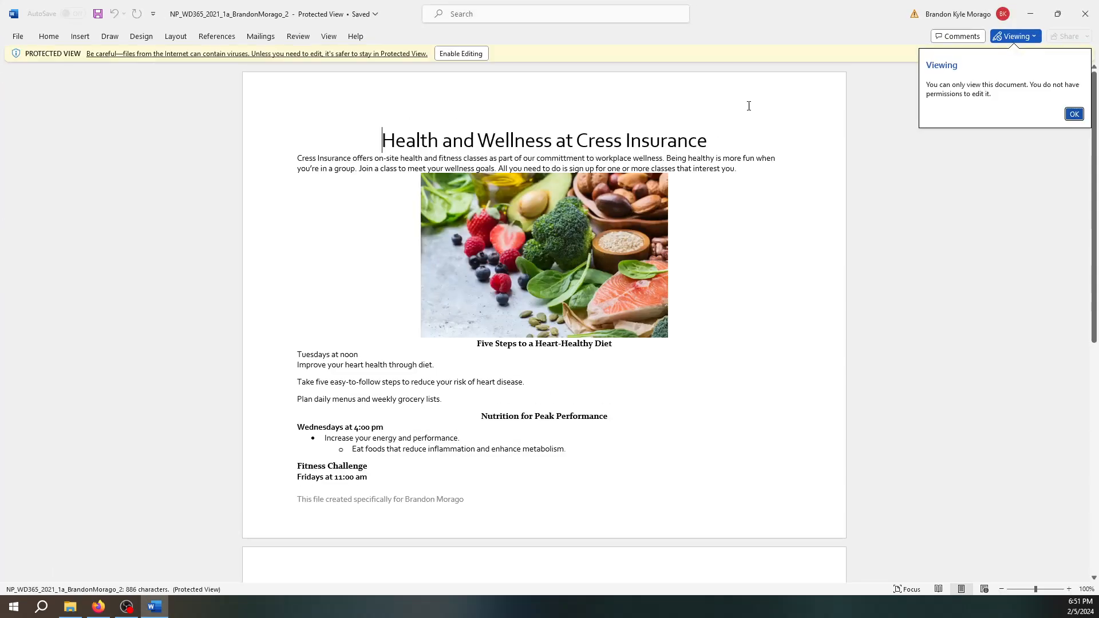
left_click(1073, 114)
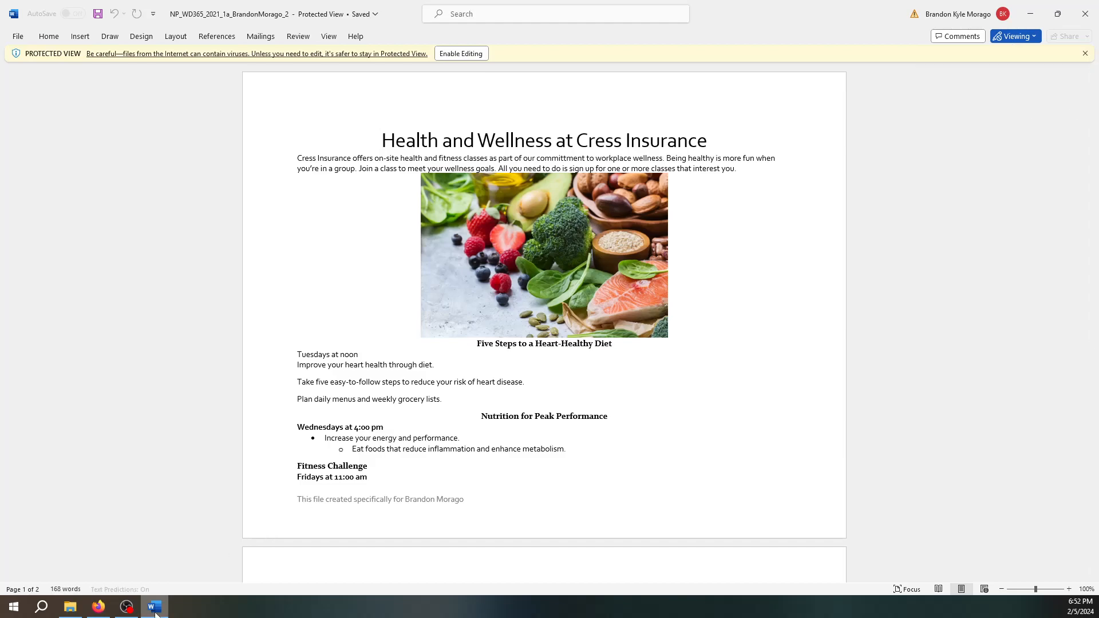
left_click(69, 606)
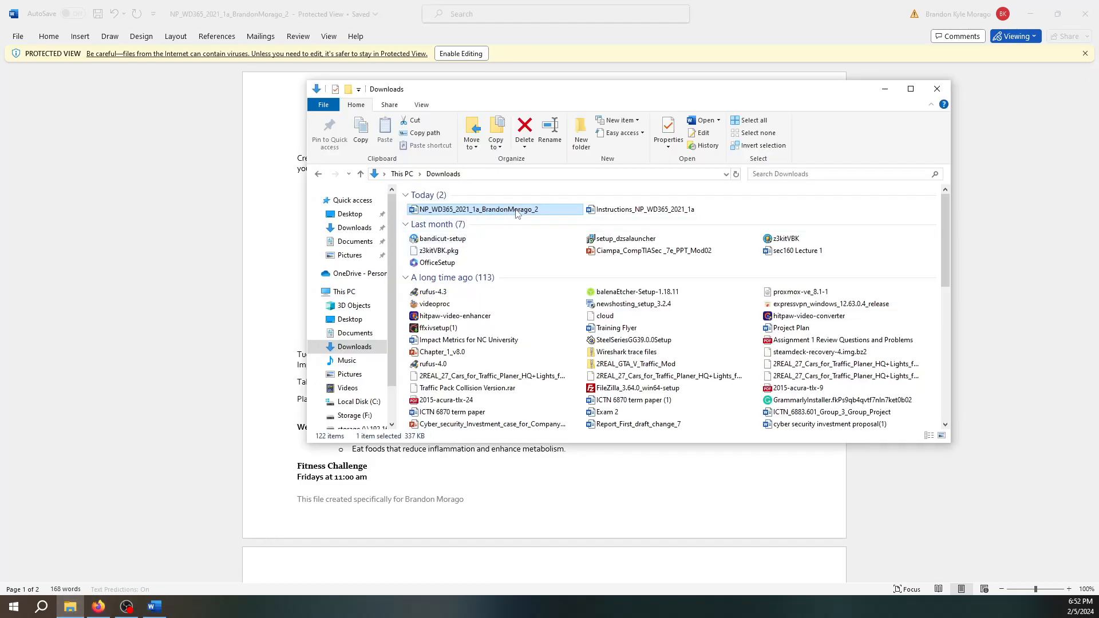
double_click(624, 209)
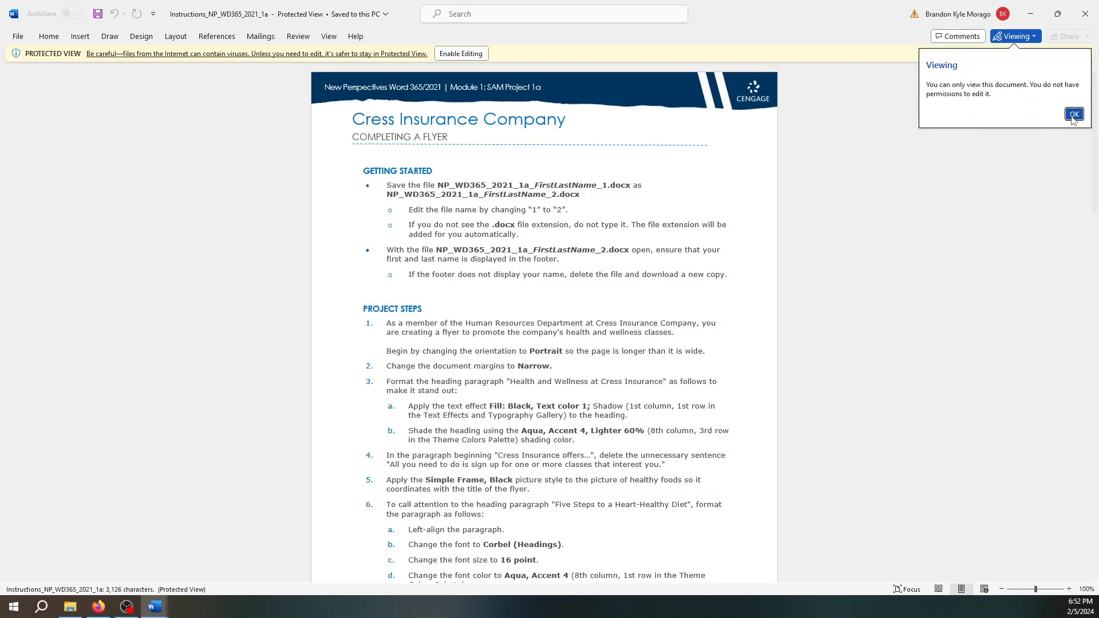
- Dismiss the view-only notice and read through the instructions' 16 project steps
left_click(1074, 115)
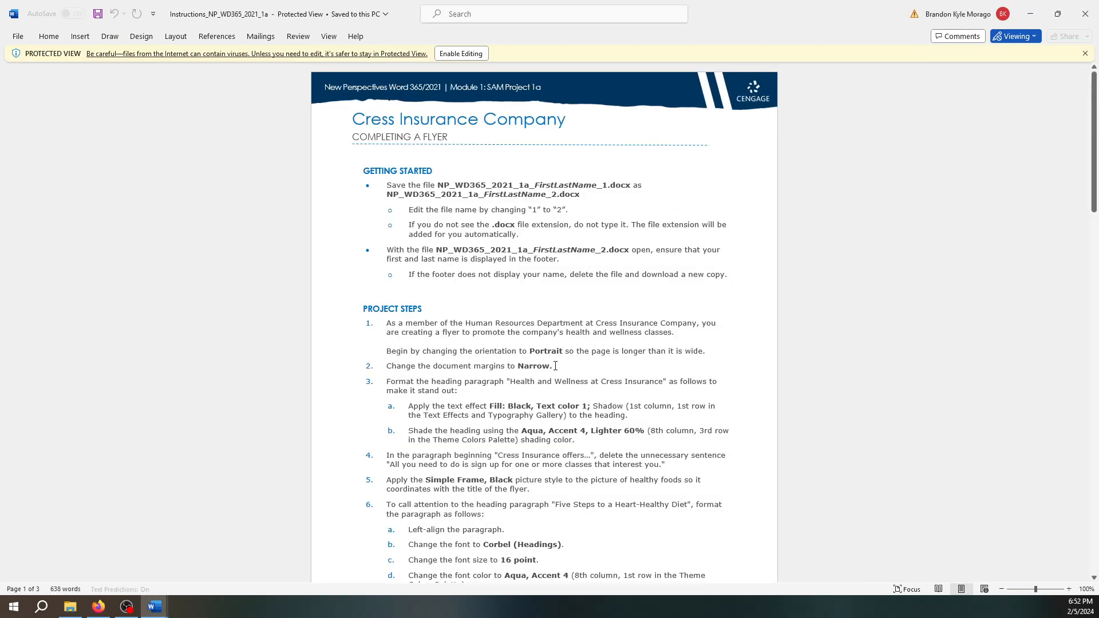
scroll(577, 474, "down", 20)
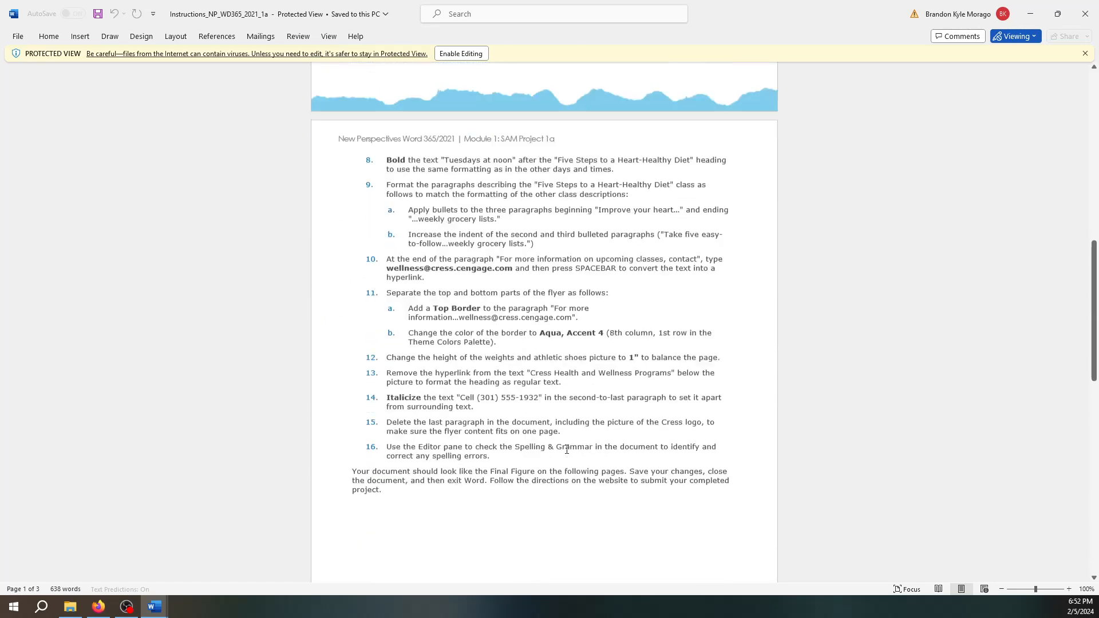
scroll(567, 449, "up", 20)
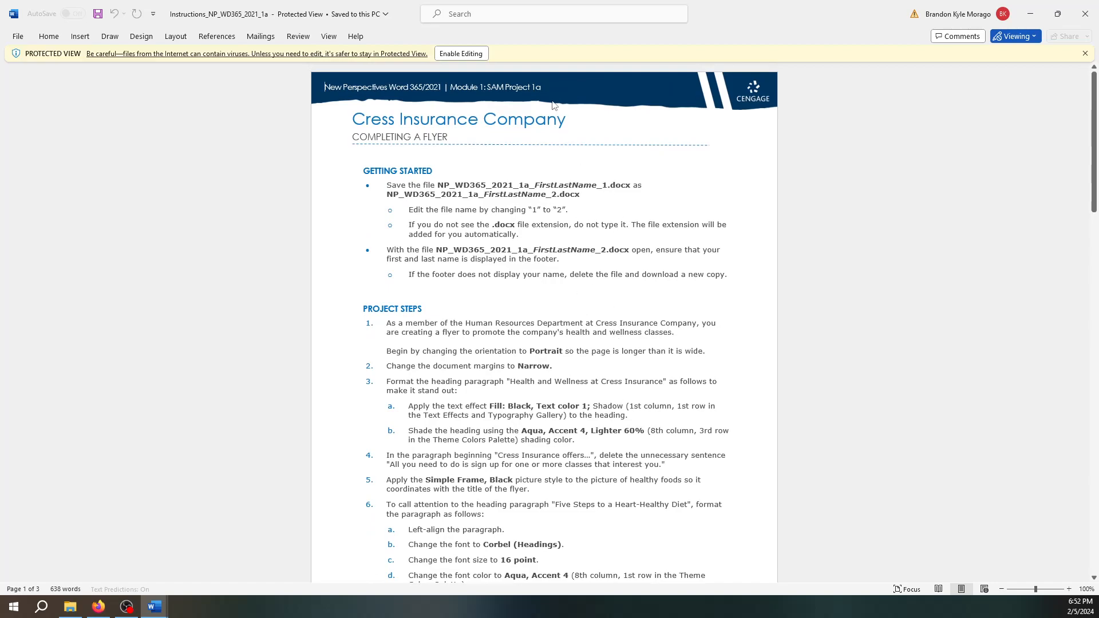
- Move the instructions window to the other monitor and enable editing in the _2 flyer
double_click(414, 26)
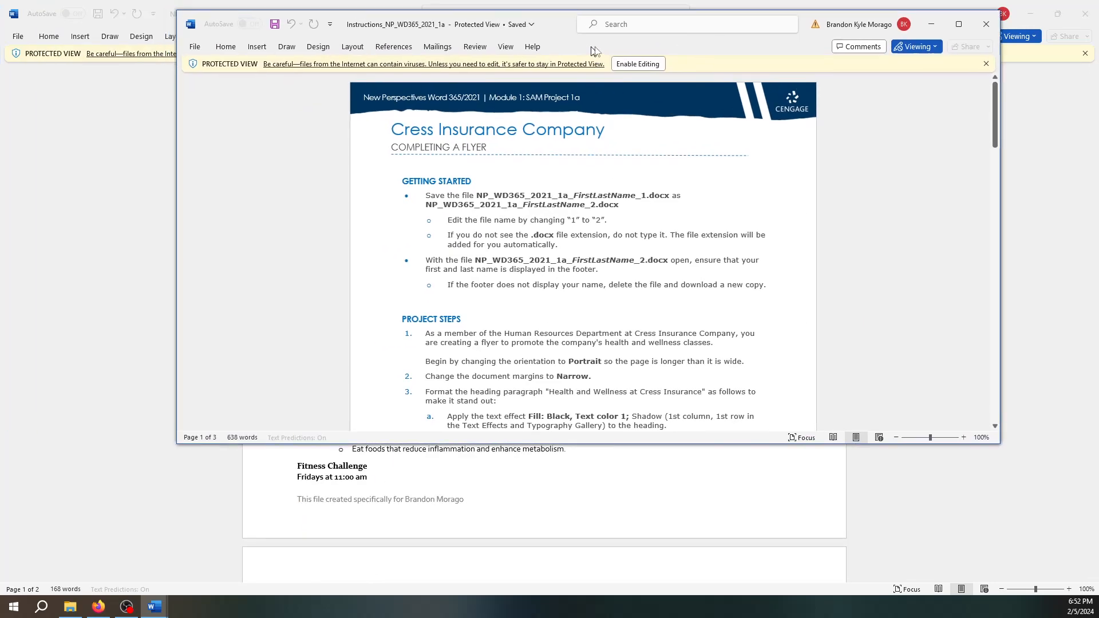
left_click_drag(581, 47, 1098, 75)
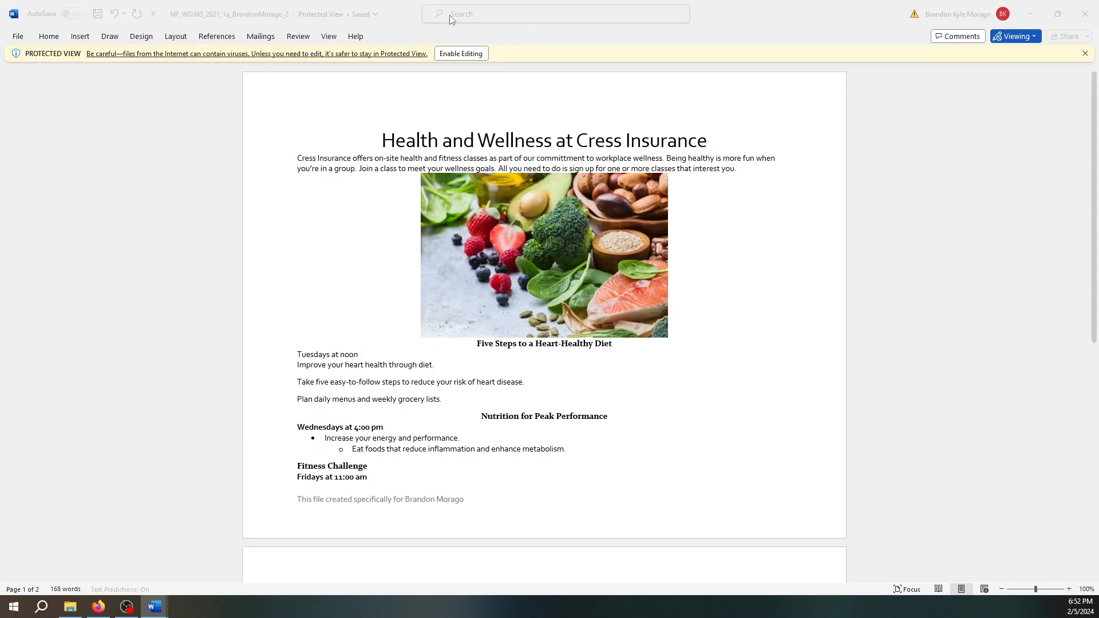
left_click(457, 57)
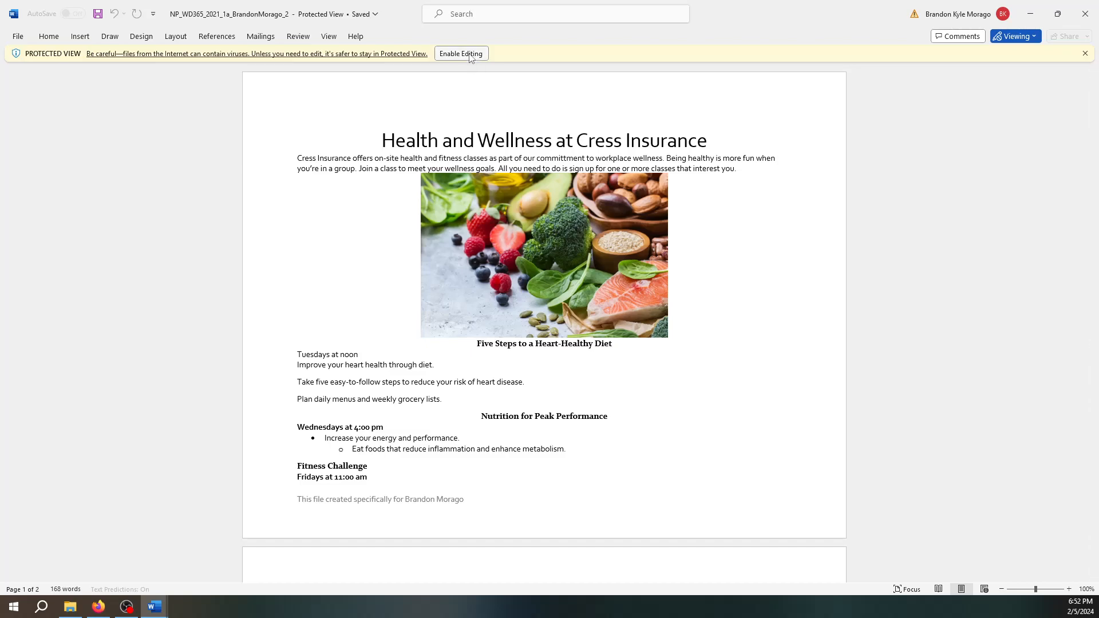
left_click(465, 57)
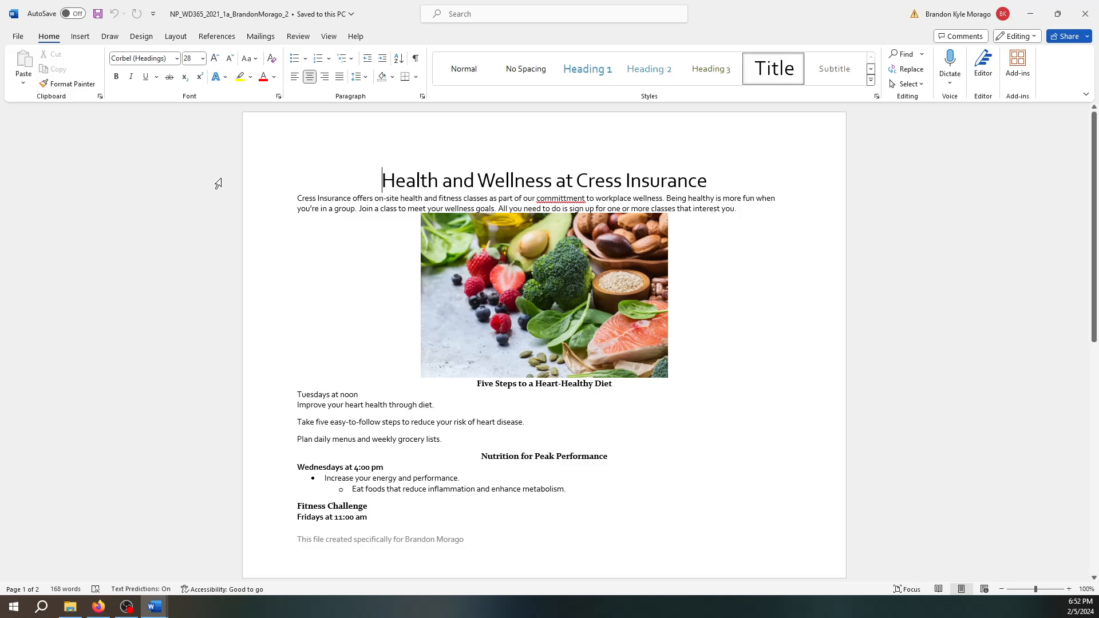
- Set the flyer's page orientation to Landscape
left_click(176, 36)
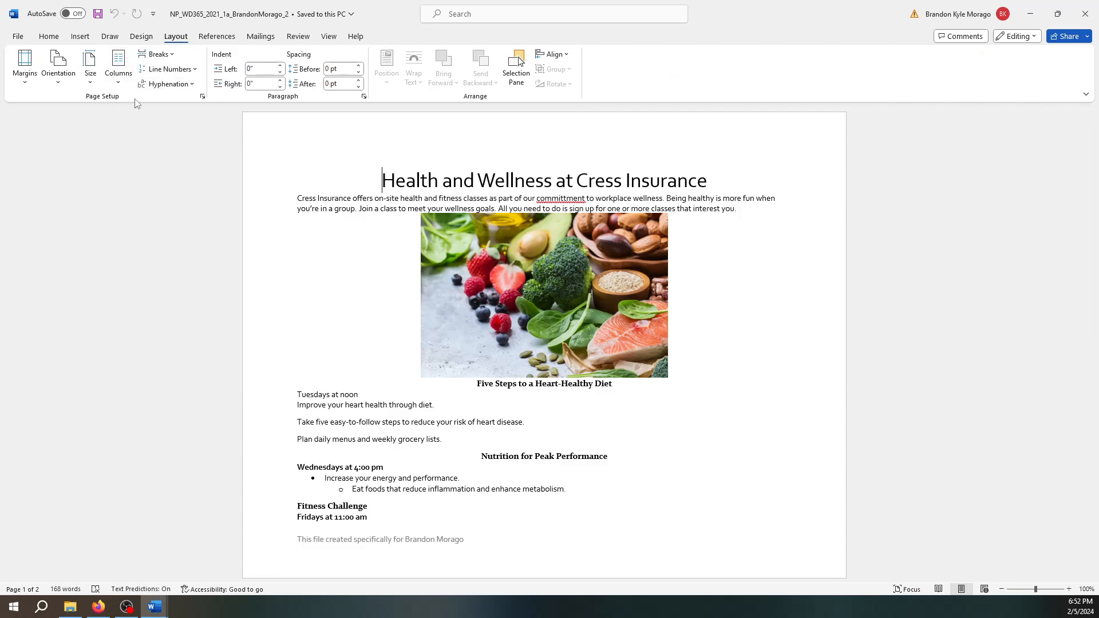
left_click(58, 86)
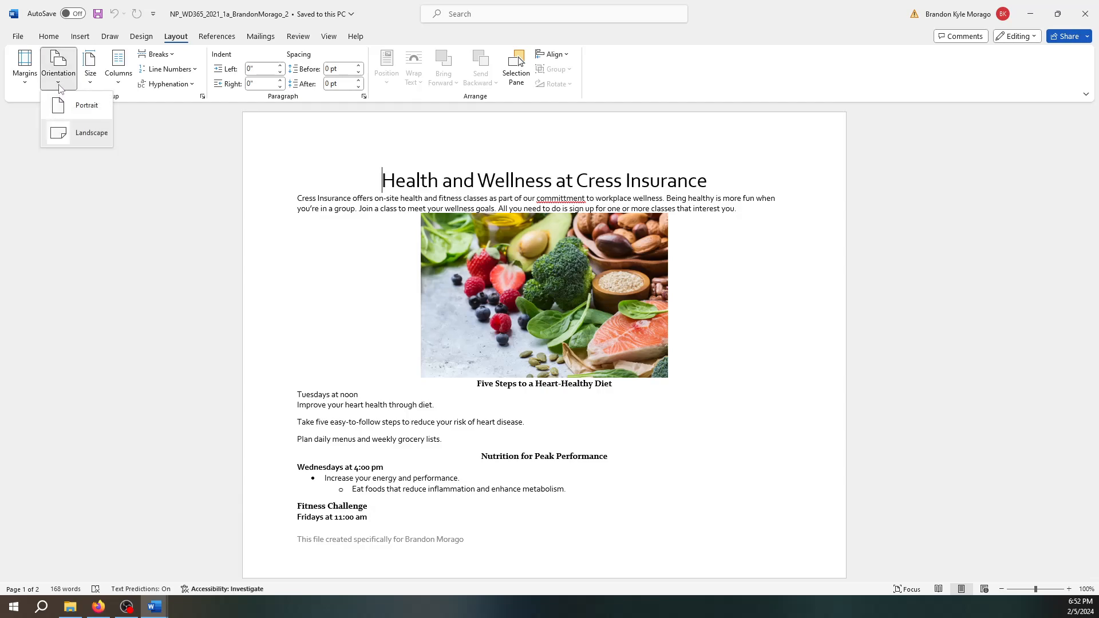
left_click(88, 137)
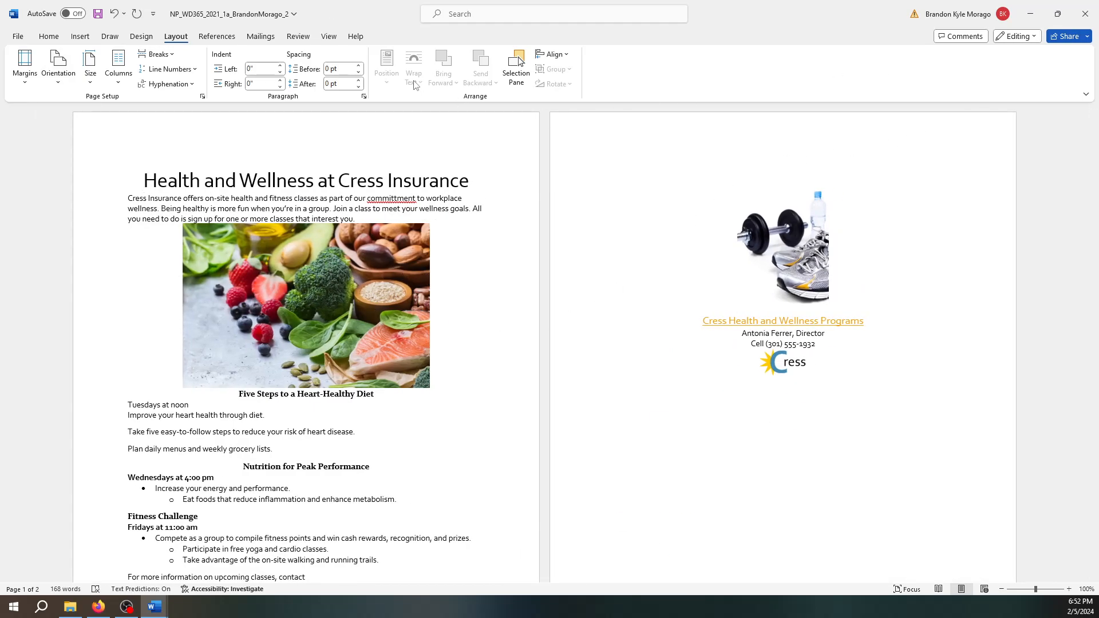
- Return to Print Layout and zoom the document to page width
left_click(983, 592)
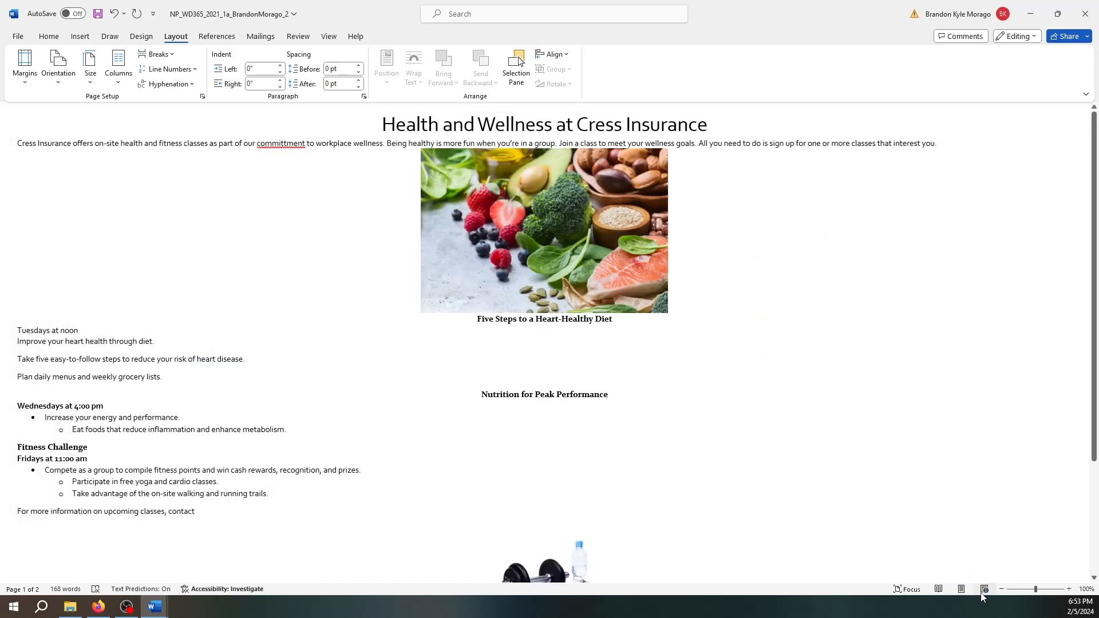
left_click(961, 589)
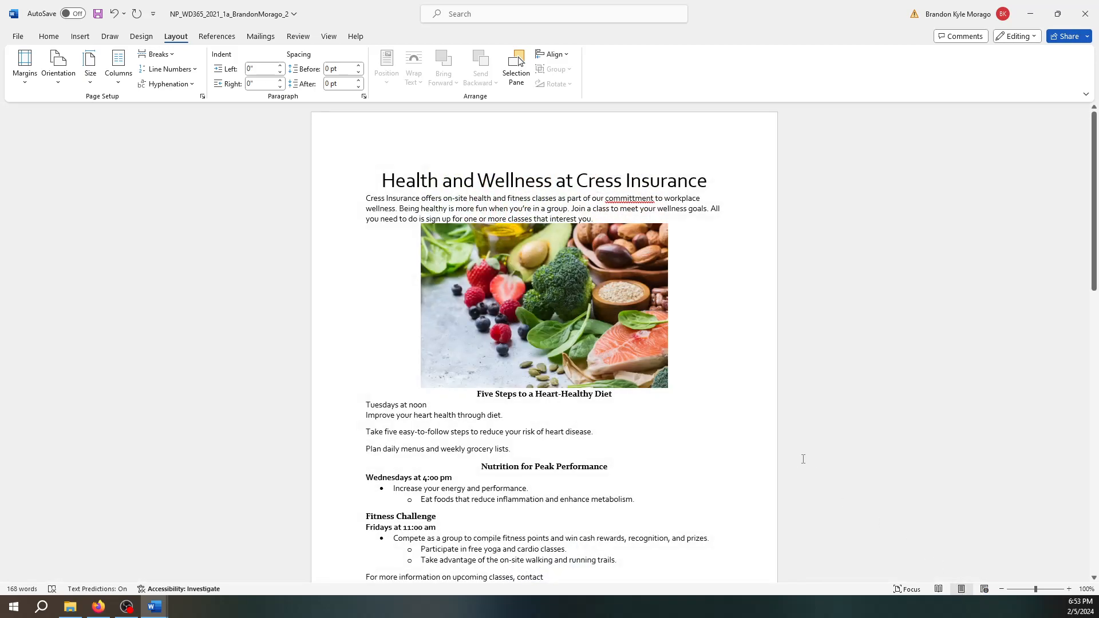
left_click(328, 37)
left_click(351, 66)
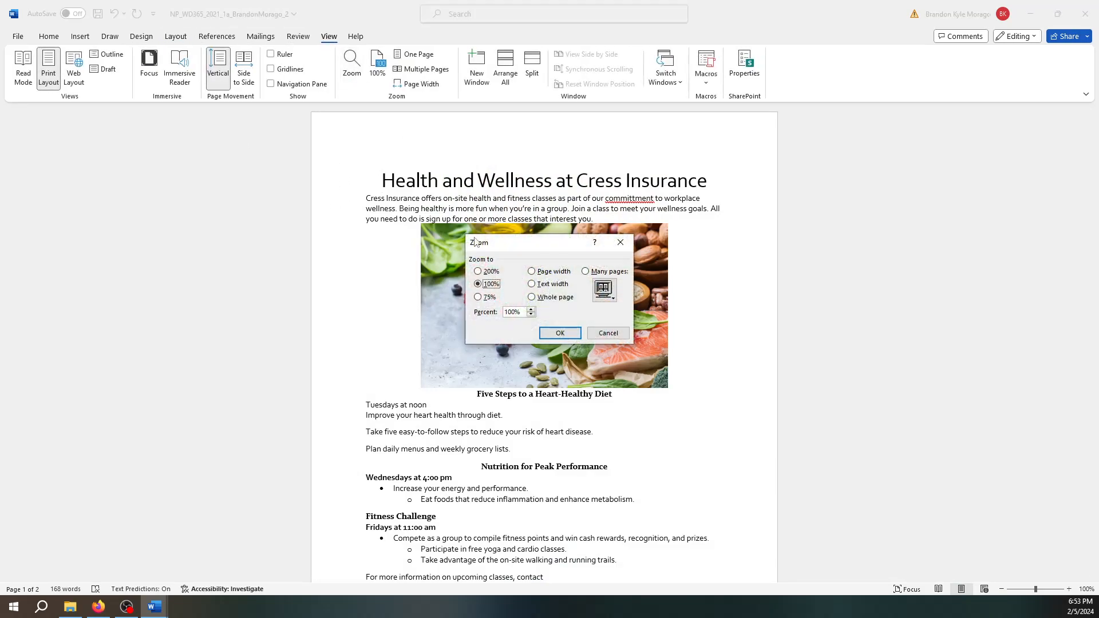
left_click(533, 273)
left_click(560, 333)
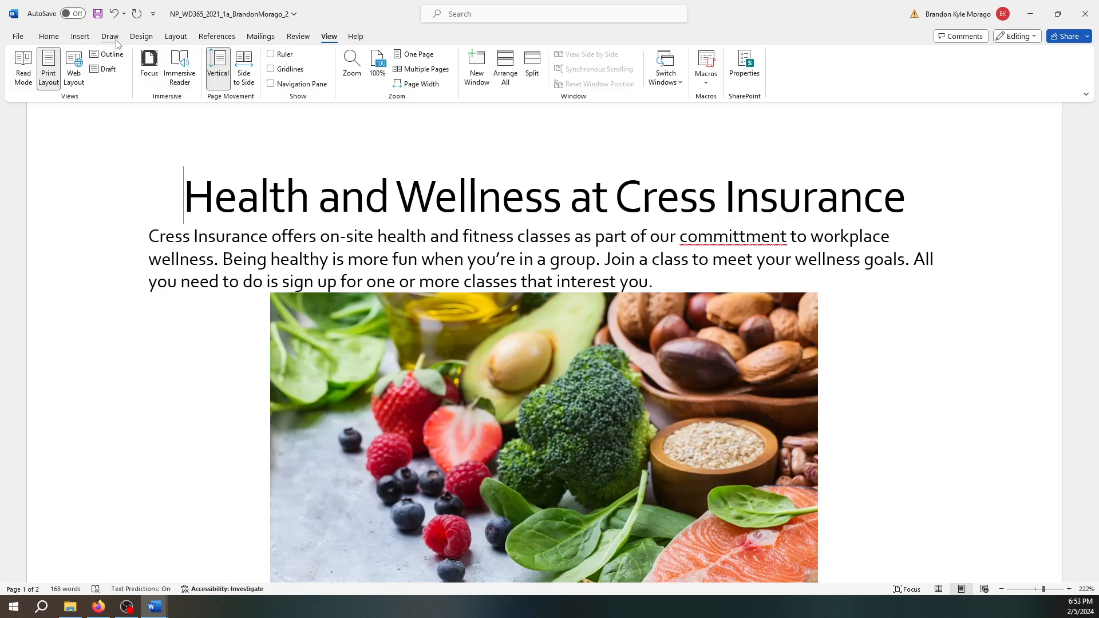
- Apply Narrow 0.5" page margins to the flyer
left_click(176, 36)
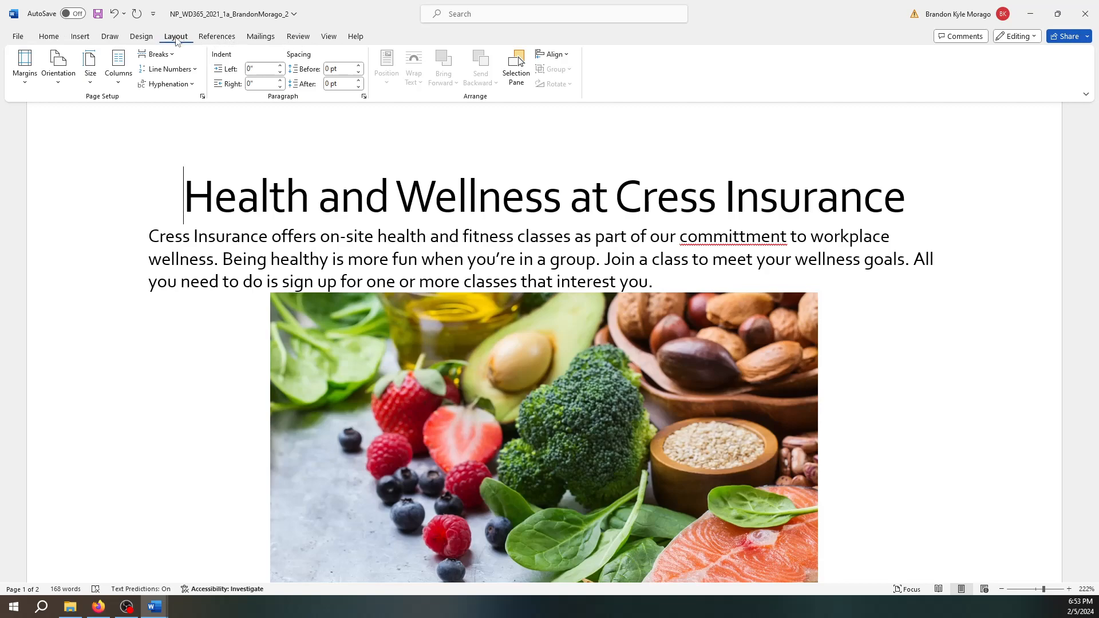
left_click(26, 80)
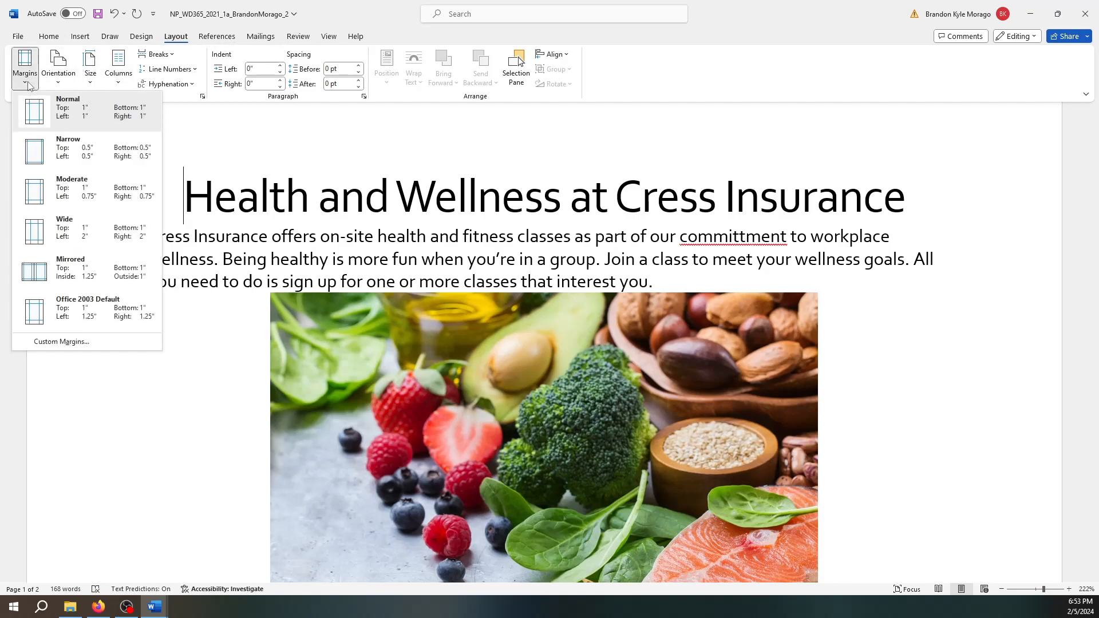
left_click(73, 153)
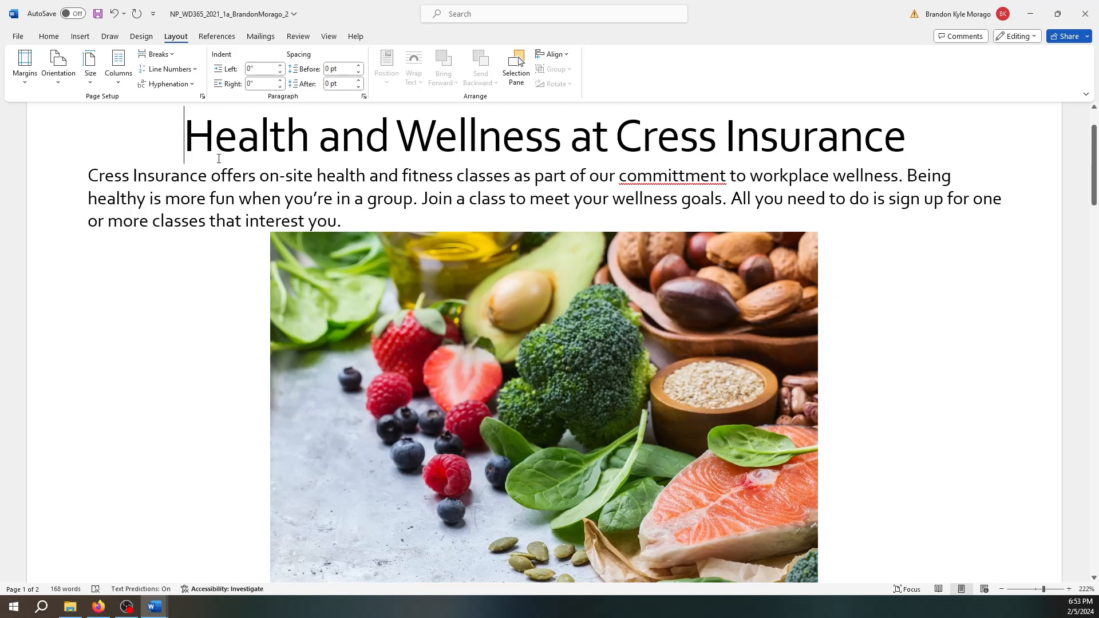
- Apply the Fill: Black, Text color 1; Shadow text effect to the 'Health and Wellness at Cress Insurance' title
mouse_move(189, 139)
left_mouse_down()
mouse_move(907, 148)
mouse_move(912, 167)
left_mouse_up()
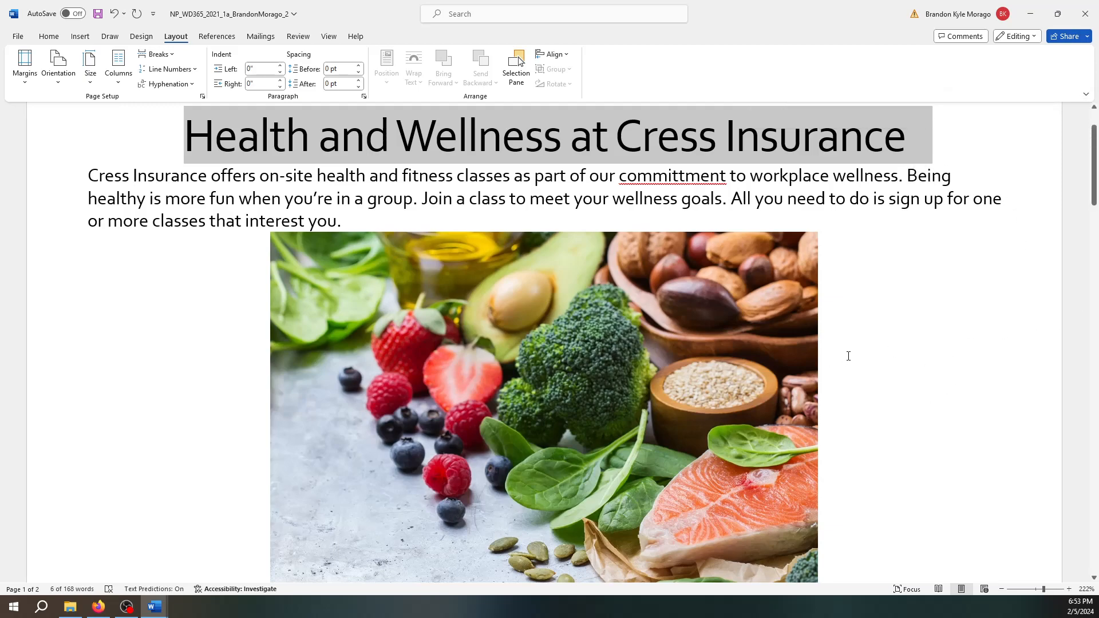
left_click(81, 37)
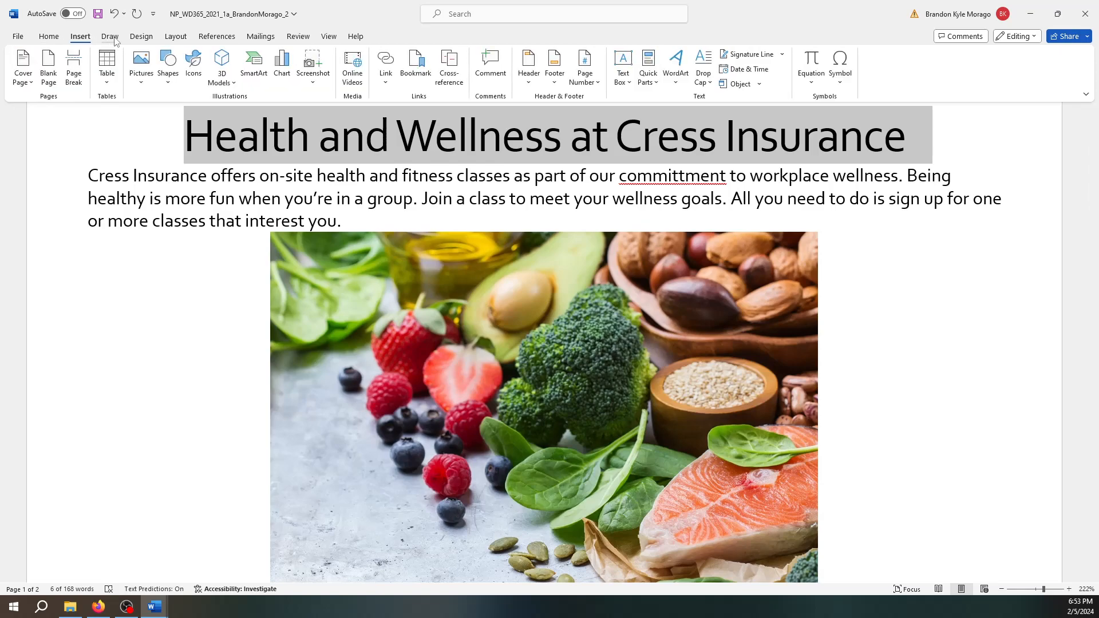
left_click(49, 39)
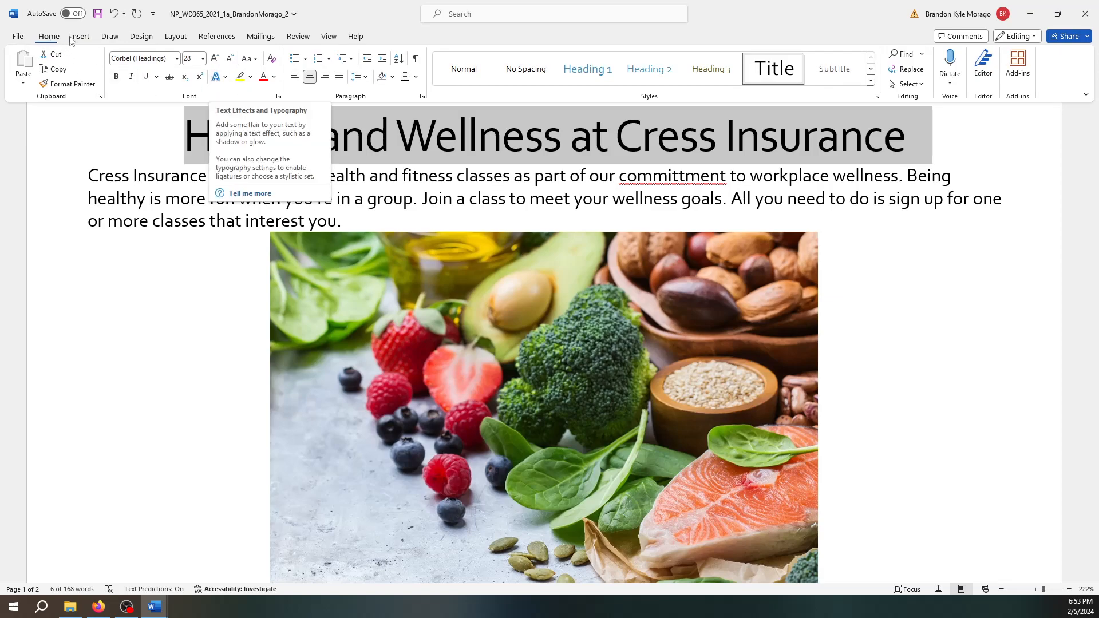
left_click(225, 79)
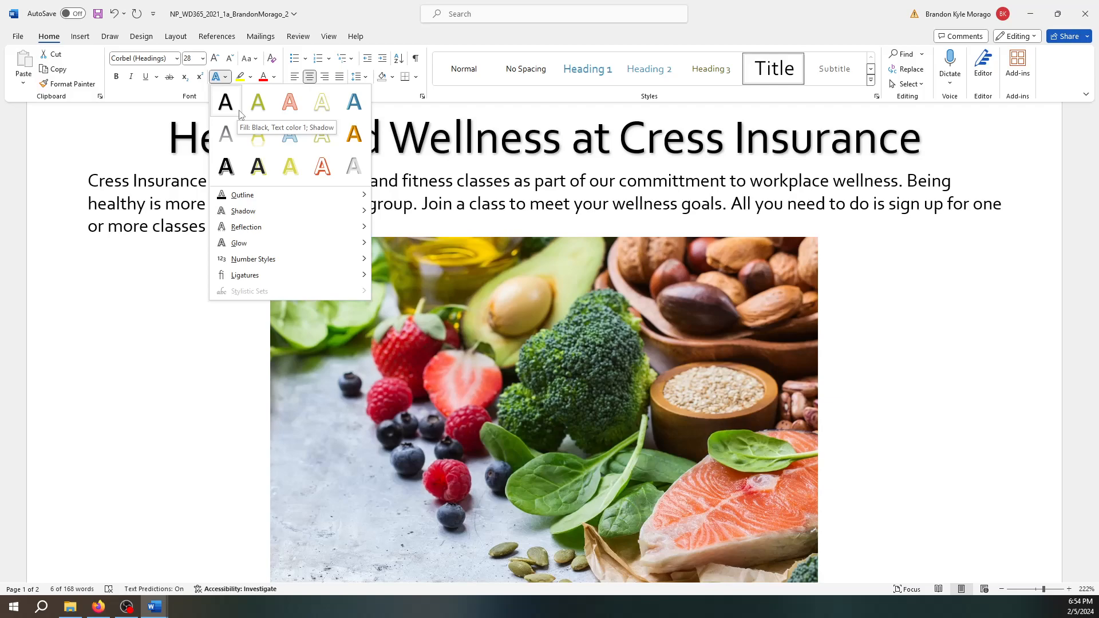
left_click(240, 115)
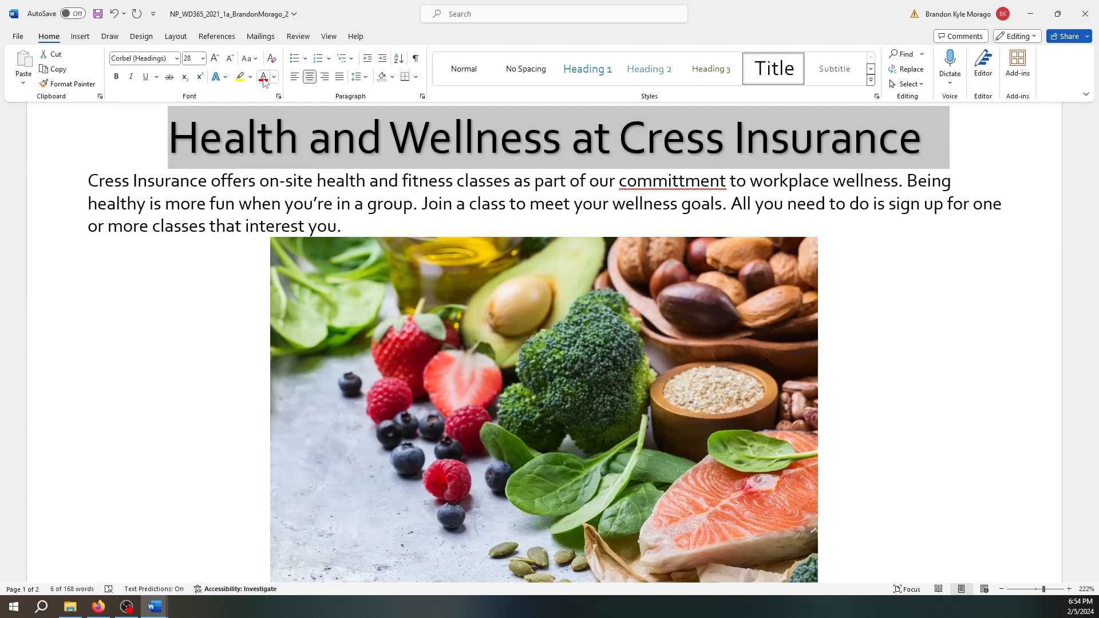
left_click(226, 77)
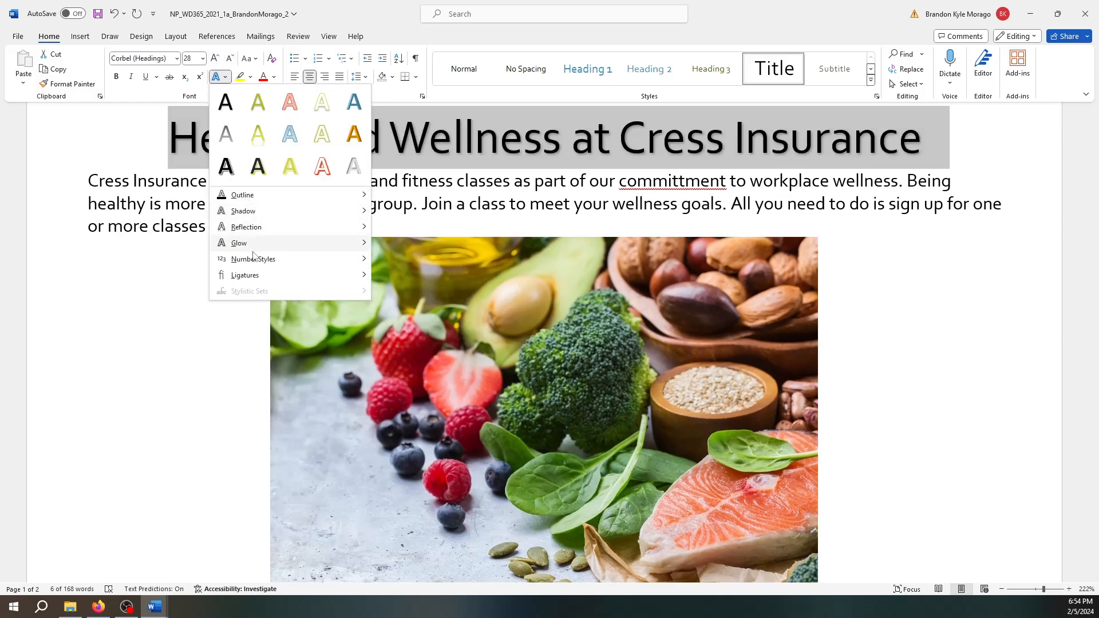
mouse_move(262, 217)
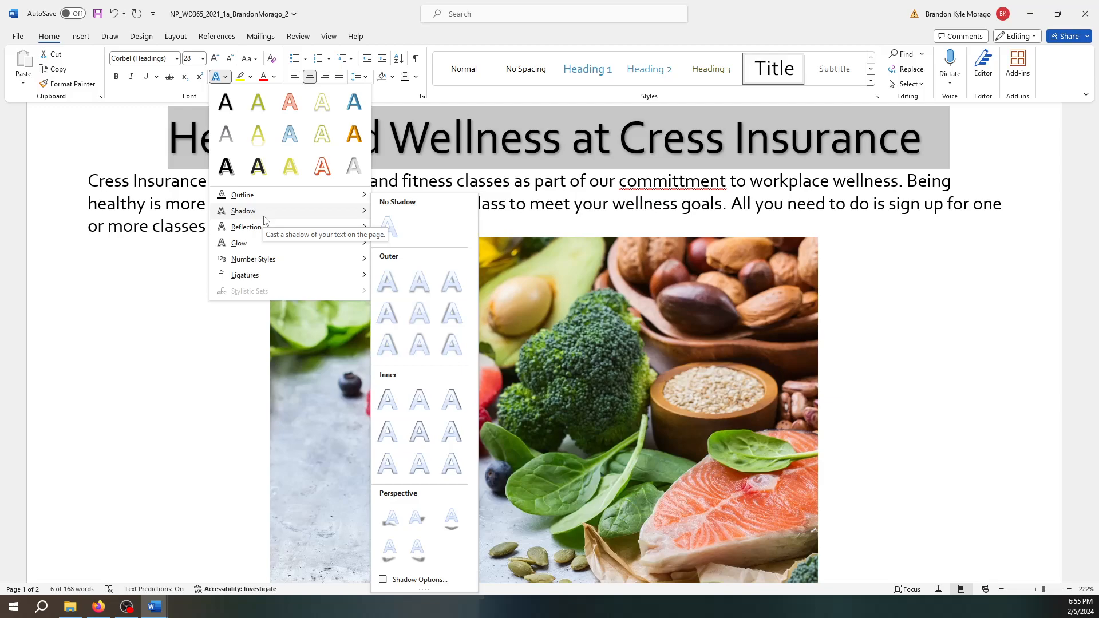
left_click(120, 329)
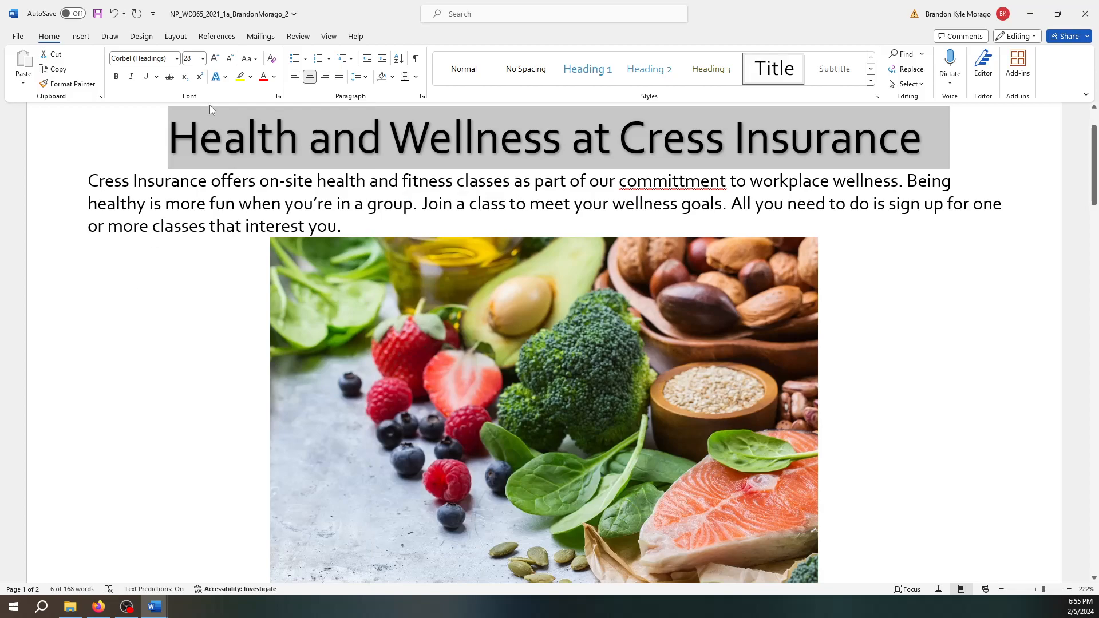
- Browse the highlight, font colour and text effect choices and the Design tab's theme options
left_click(251, 78)
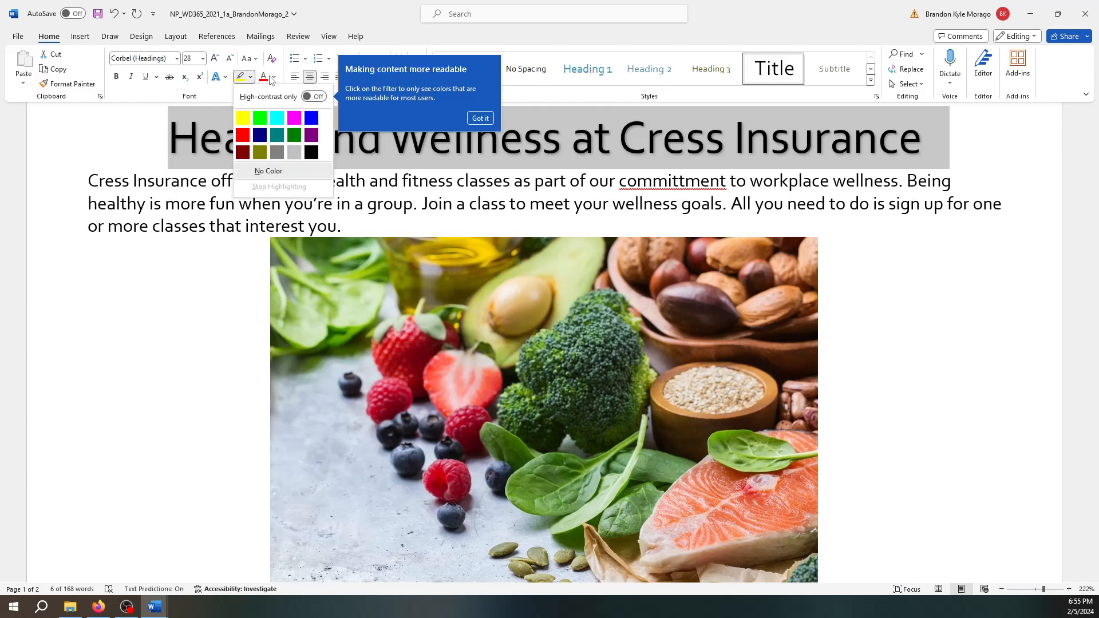
left_click(274, 78)
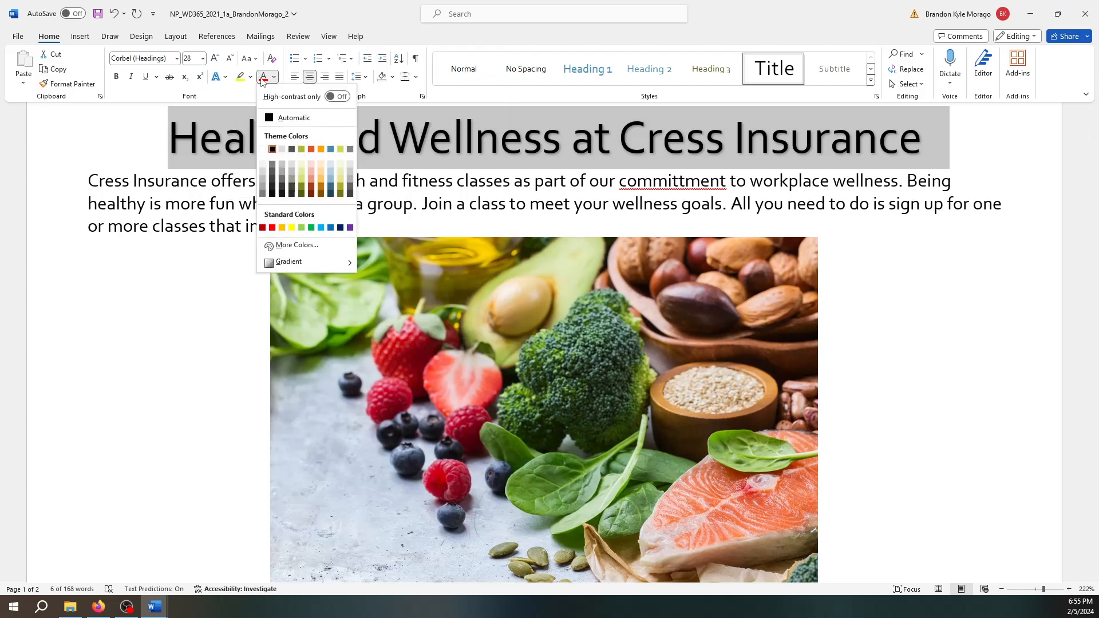
left_click(226, 78)
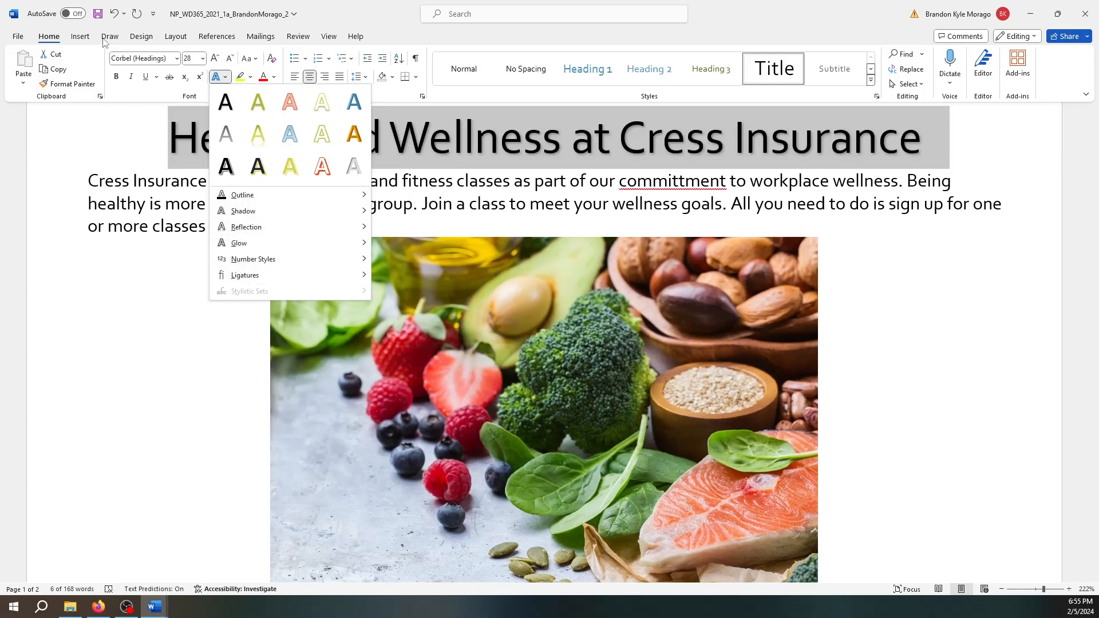
left_click(84, 38)
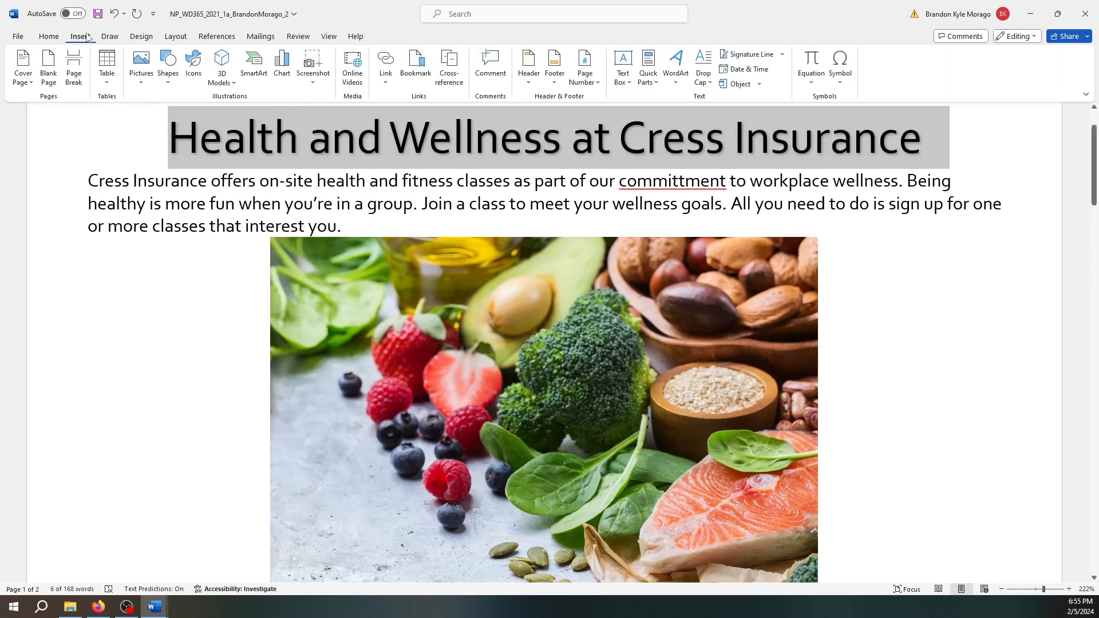
left_click(116, 38)
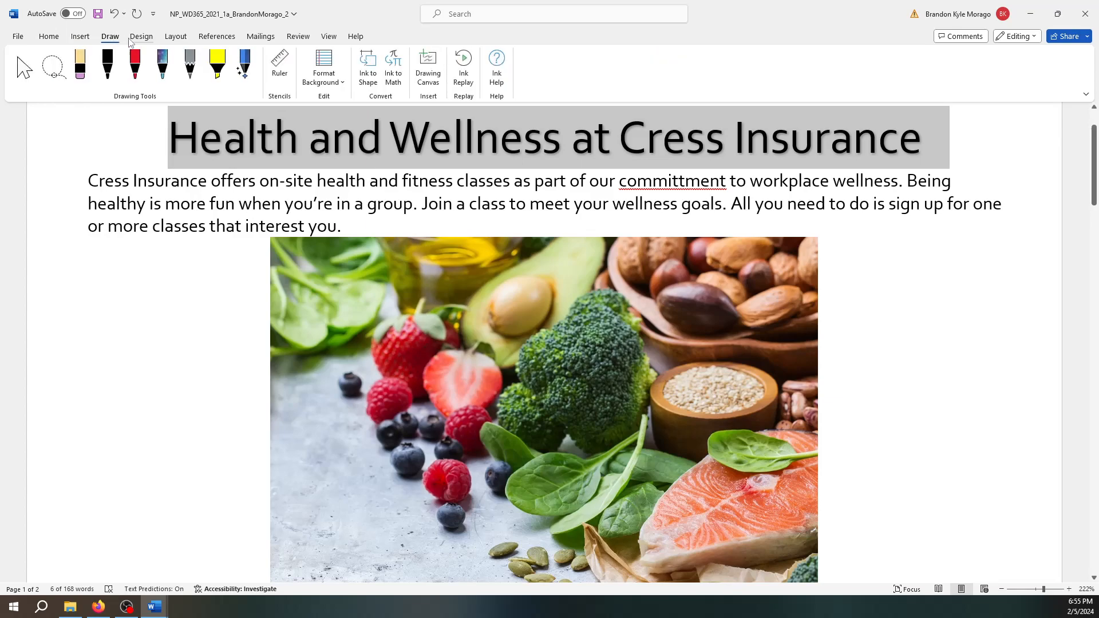
left_click(138, 39)
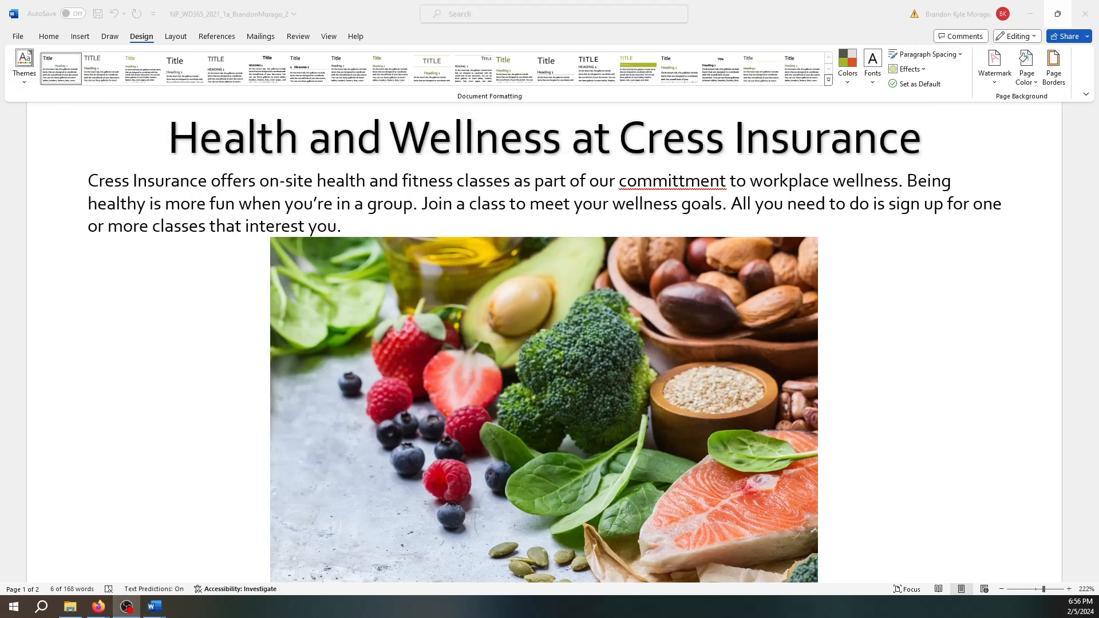
- Shade the title paragraph Aqua, Accent 4, Lighter 60%
left_click(56, 41)
left_click(56, 41)
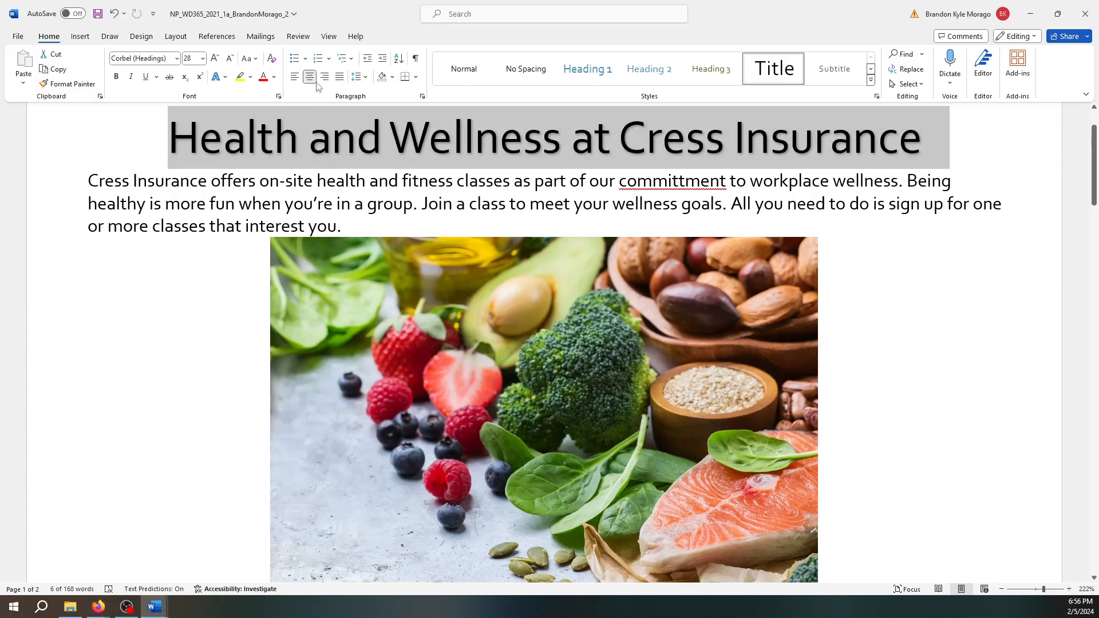
left_click(392, 78)
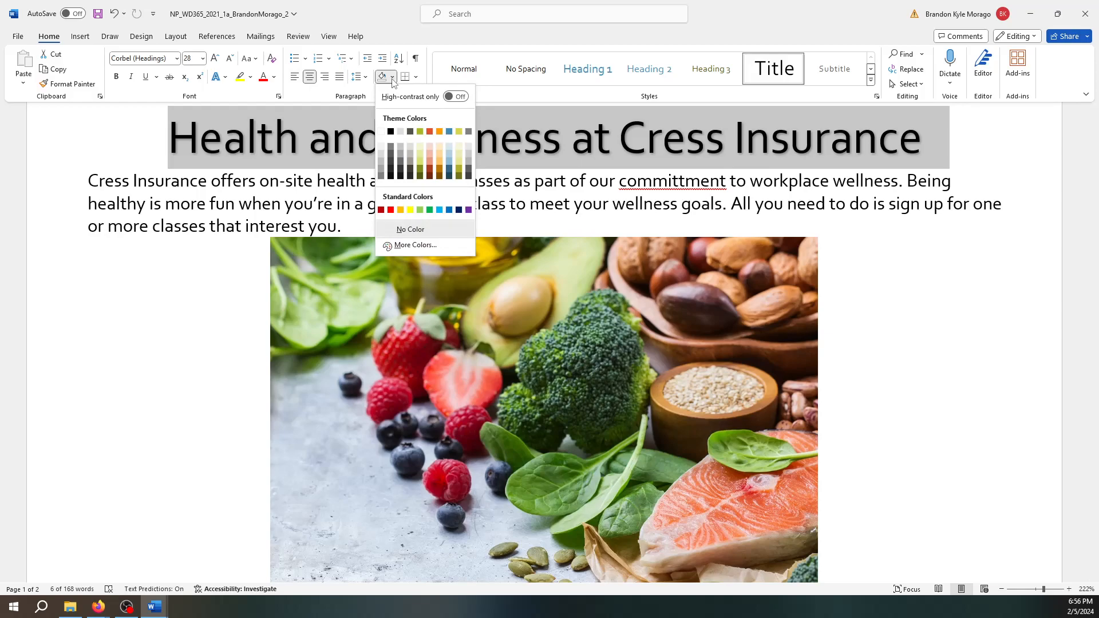
left_click(447, 154)
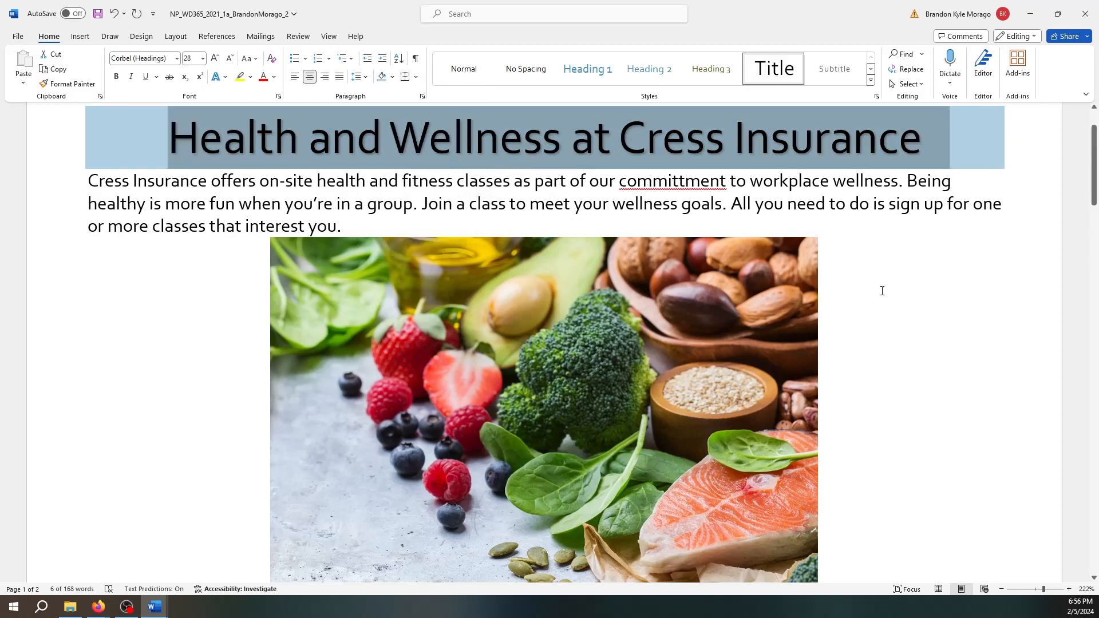
- Delete the intro's closing sign-up sentence so the paragraph ends at 'wellness goals.'
left_click(991, 341)
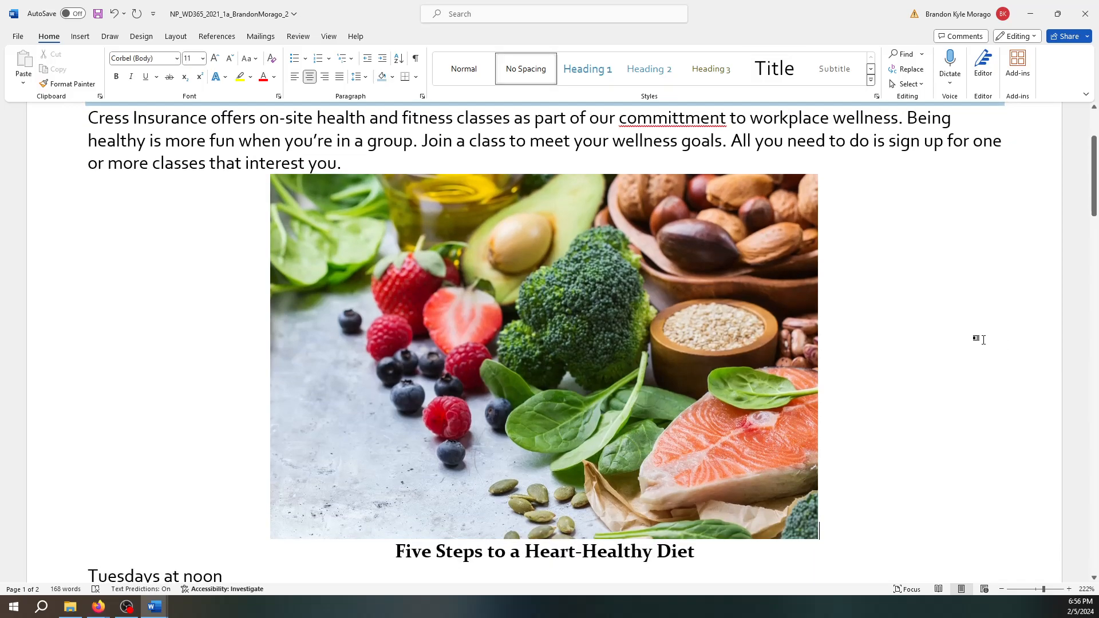
scroll(991, 341, "up", 3)
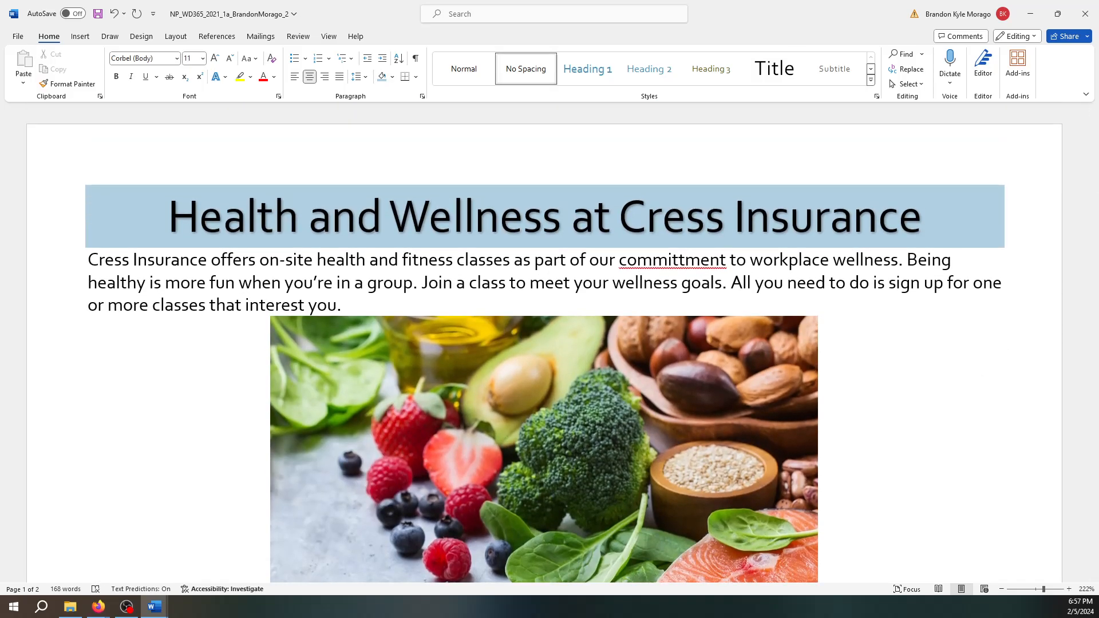
left_click(80, 263)
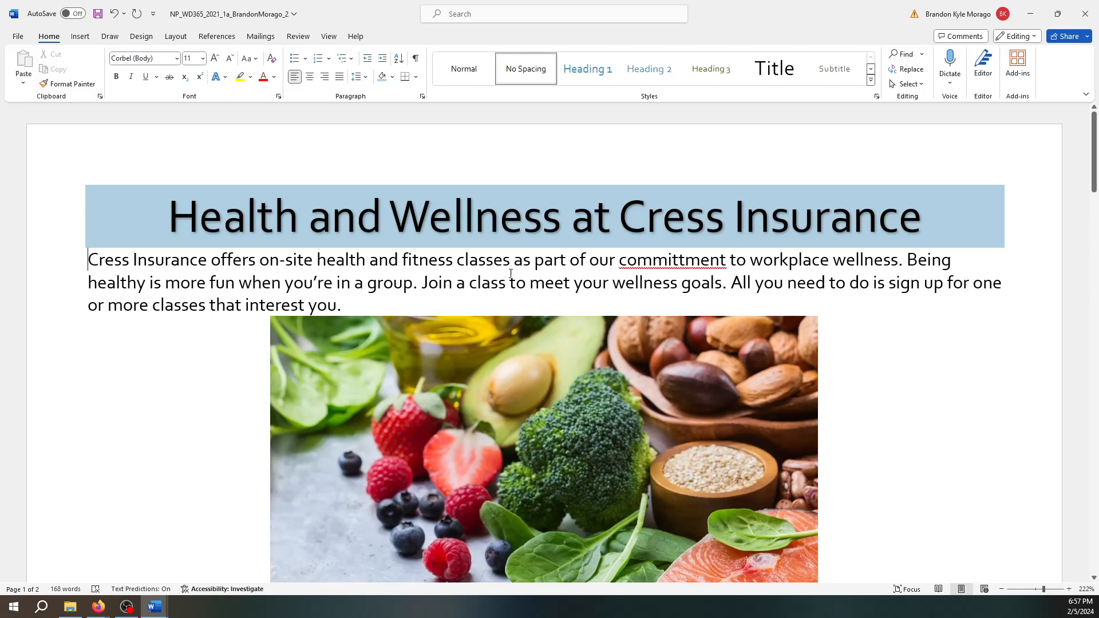
left_click(758, 294, "ctrl")
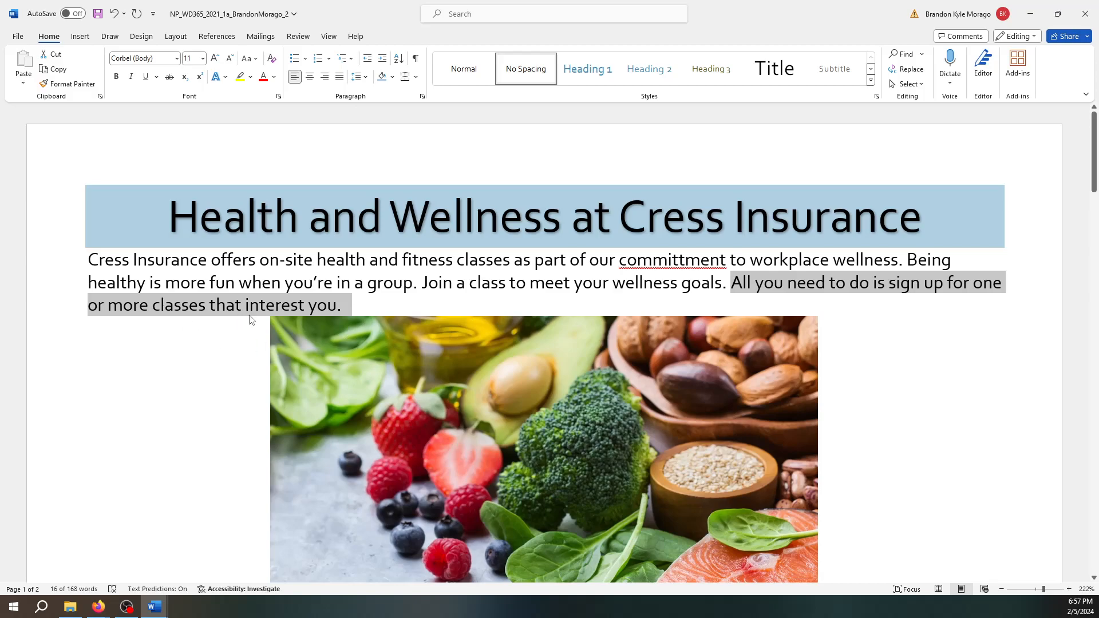
key("Delete")
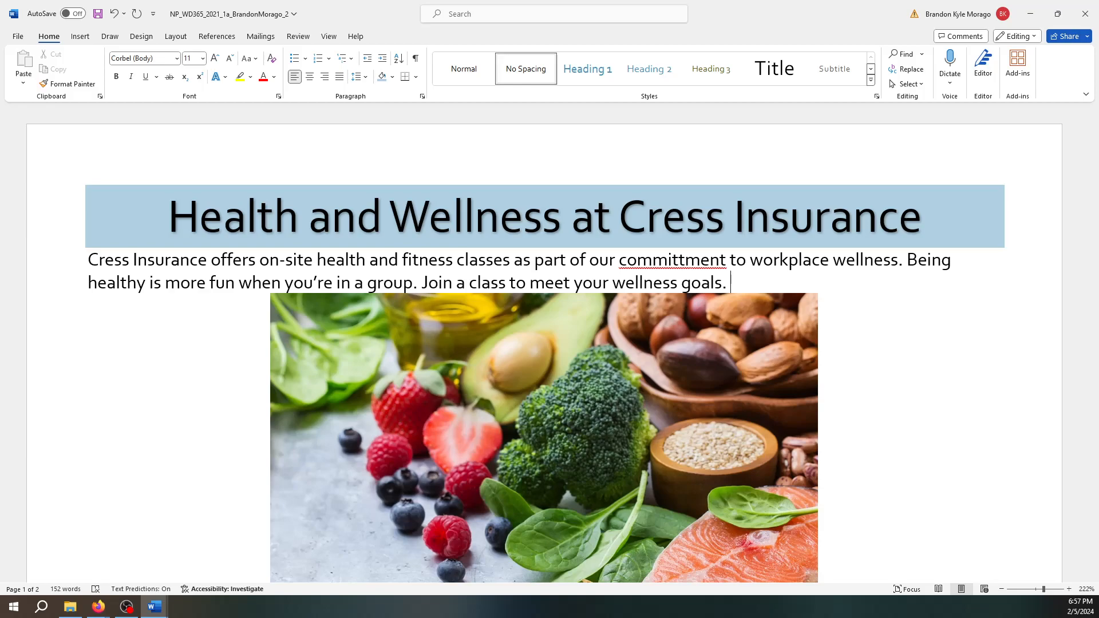
- Select the food picture and apply a simple black frame picture style
left_click(725, 433)
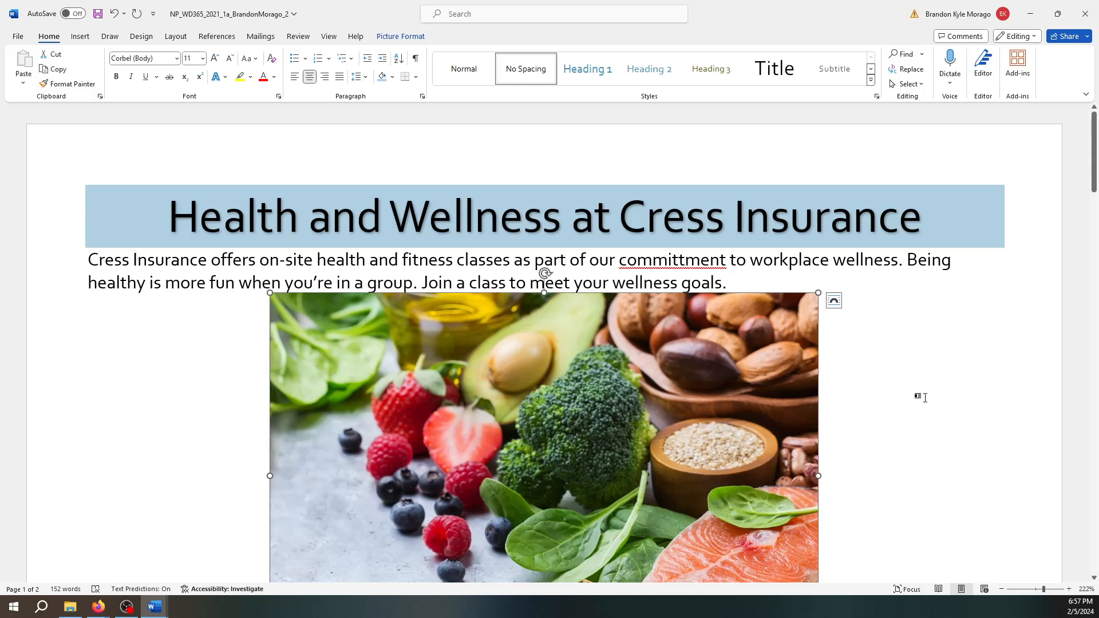
scroll(915, 395, "down", 2)
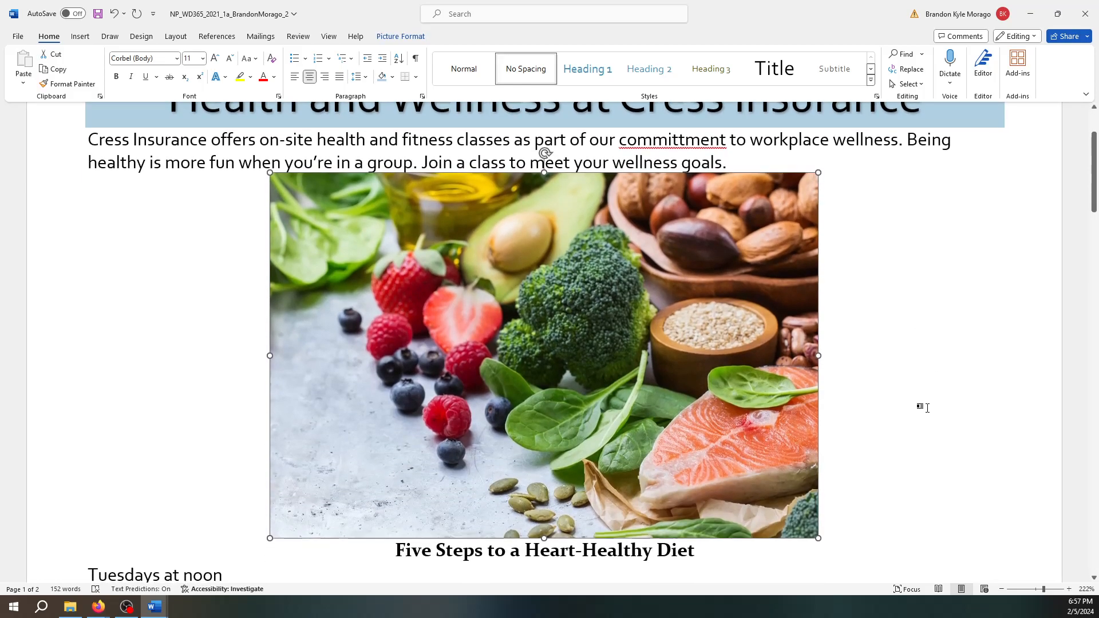
left_click(394, 38)
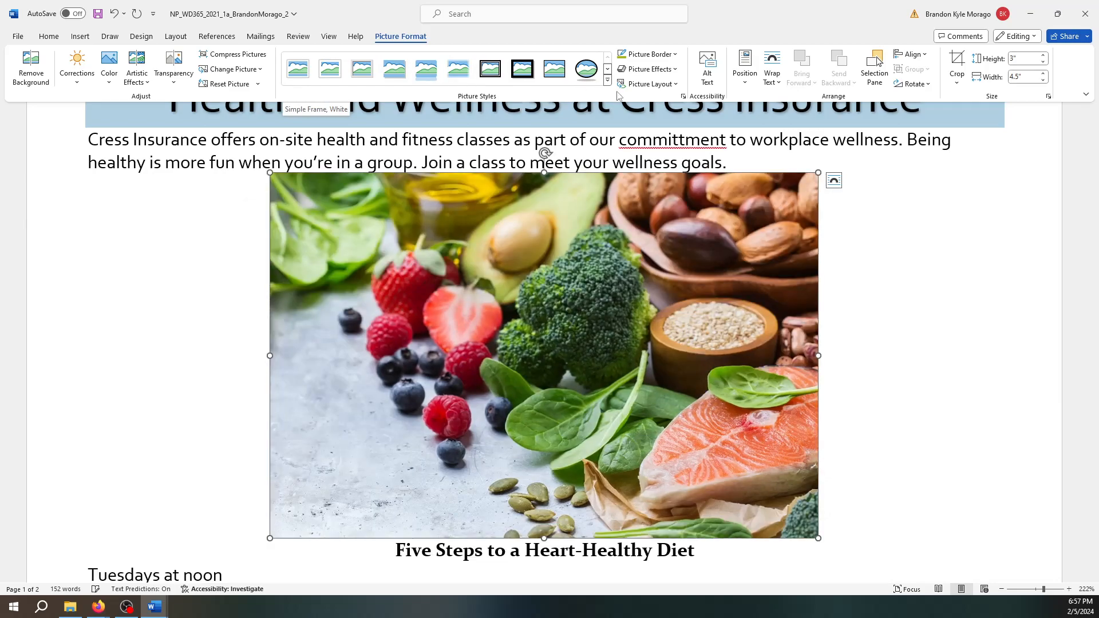
left_click(607, 81)
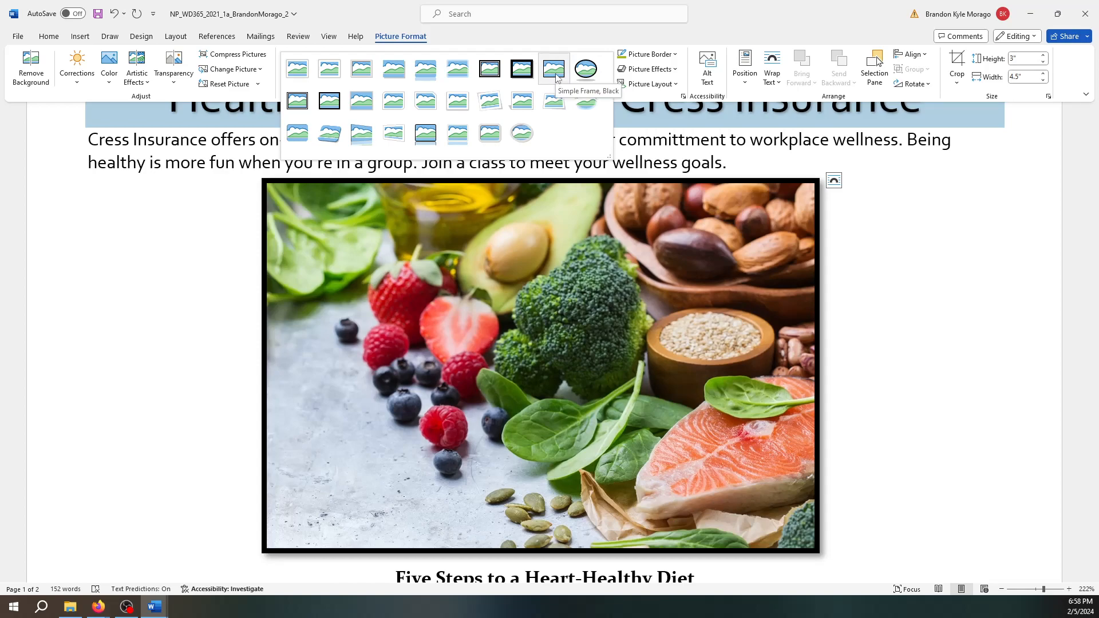
left_click(555, 73)
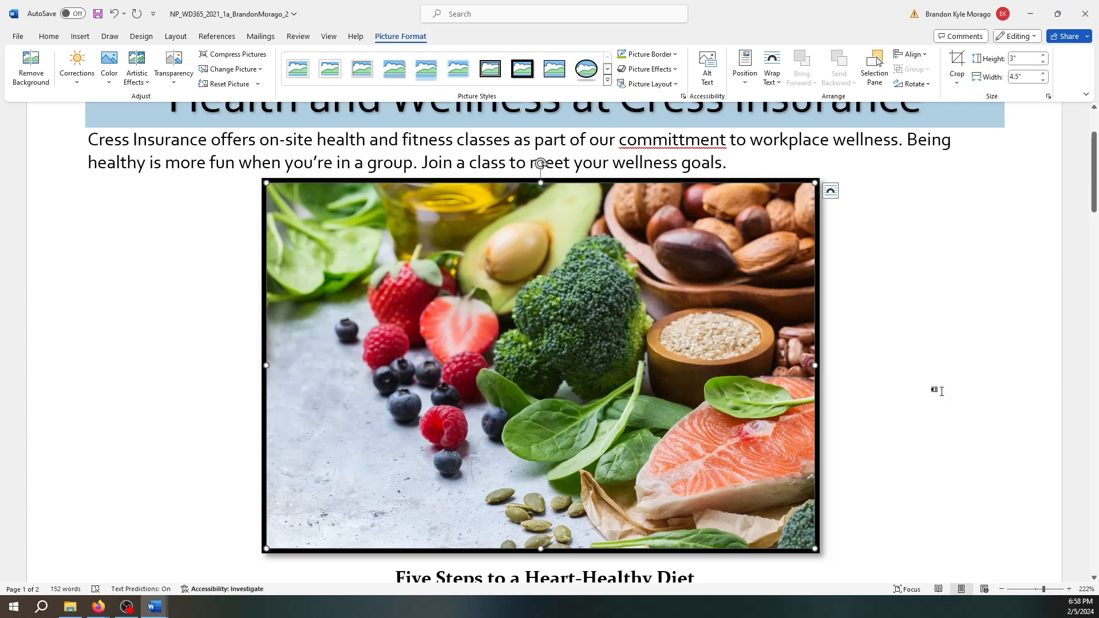
scroll(536, 391, "down", 6)
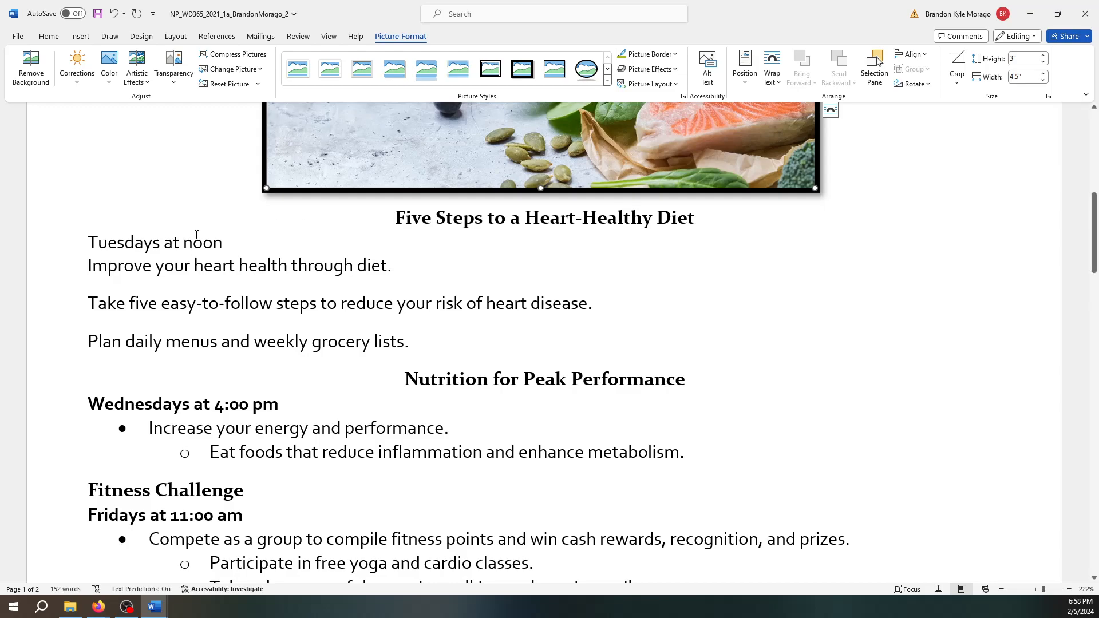
mouse_move(181, 214)
left_mouse_down()
mouse_move(485, 319)
mouse_move(488, 341)
left_mouse_up()
left_click(263, 237)
left_click_drag(73, 238, 432, 341)
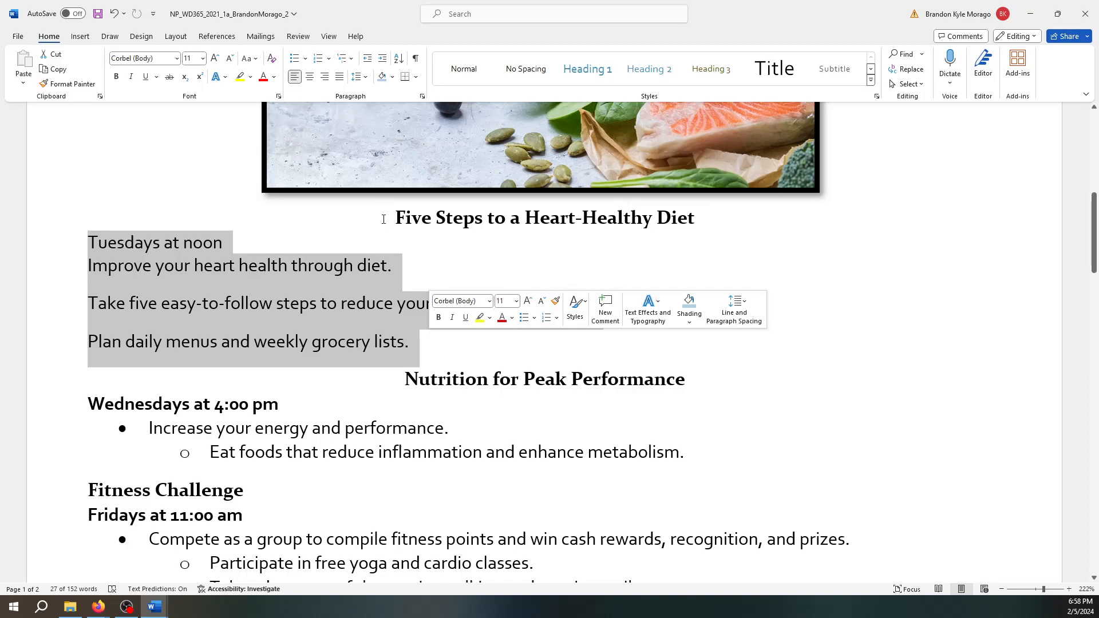
left_click(385, 218)
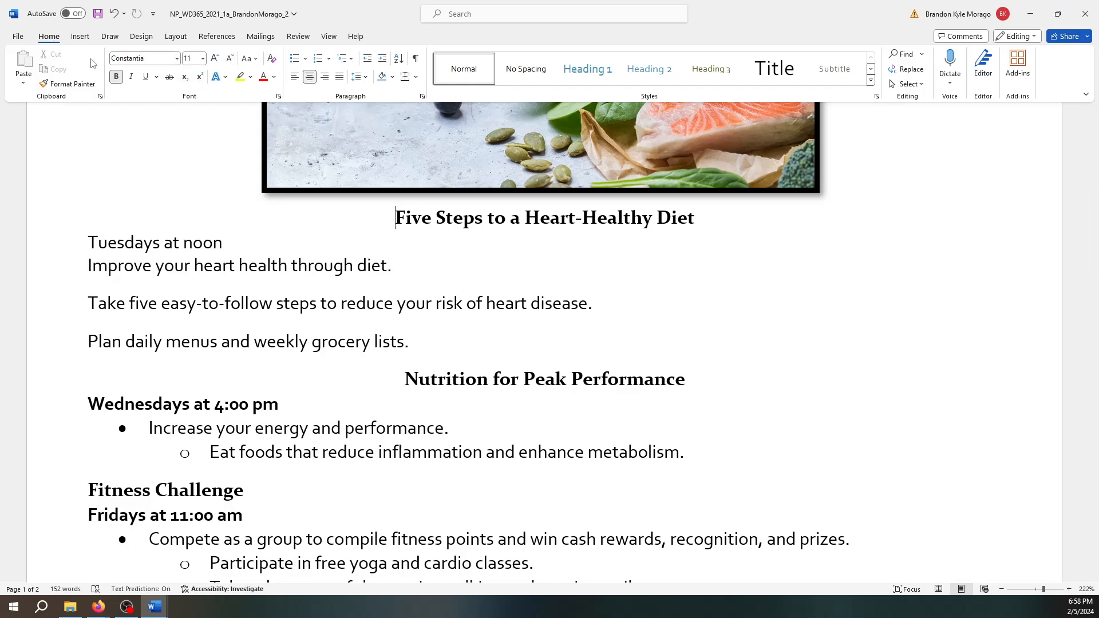
- Left-align the Five Steps heading and format it as 16 pt Corbel
left_click(295, 80)
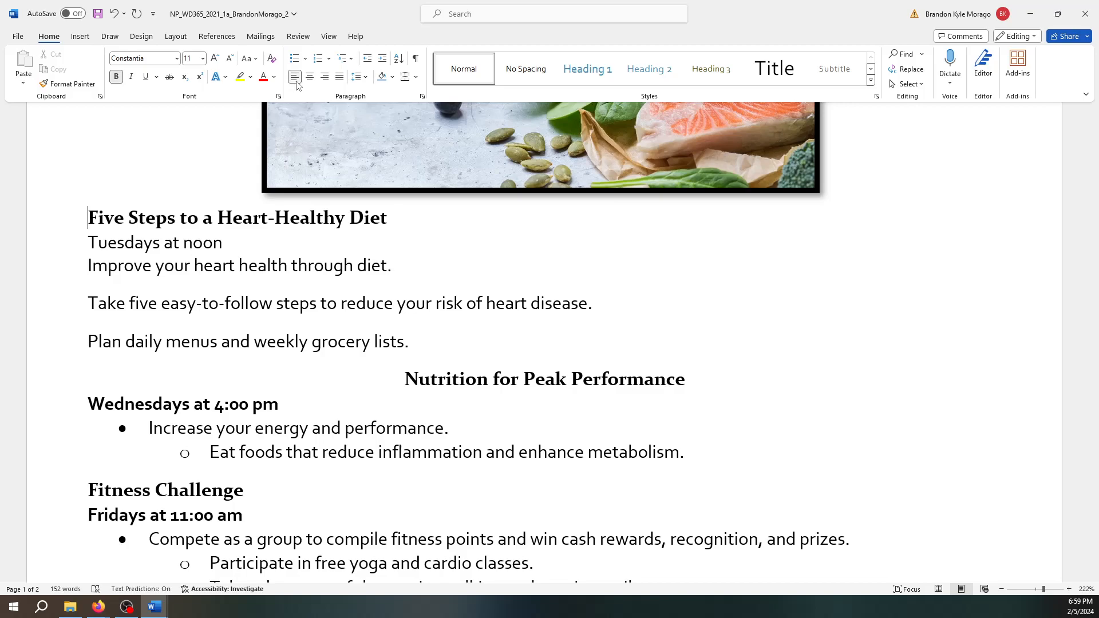
left_click(203, 60)
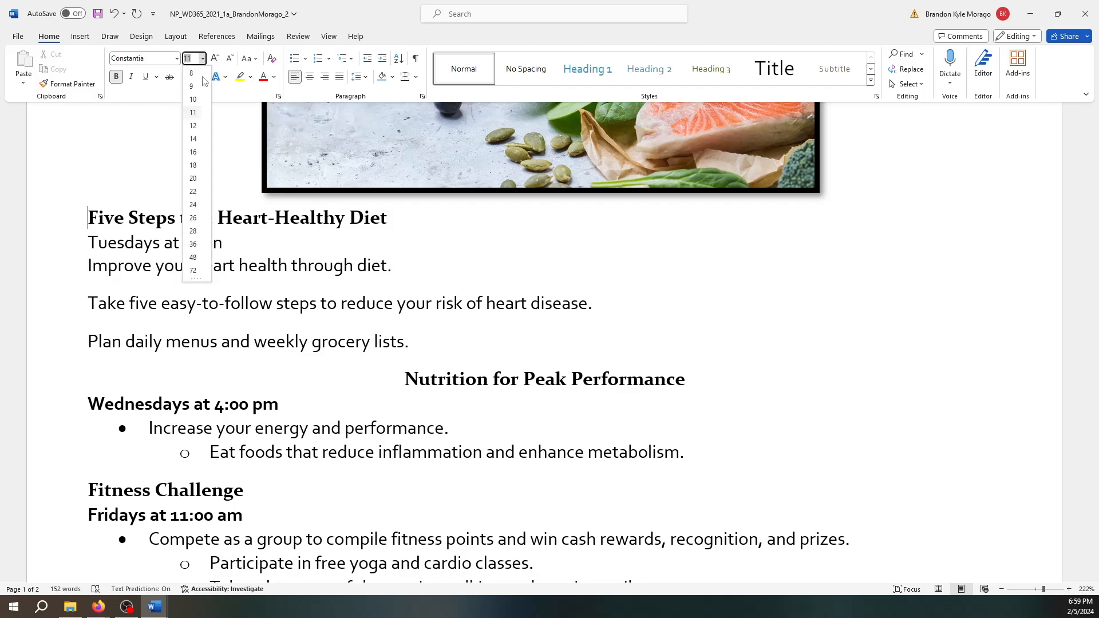
left_click(198, 156)
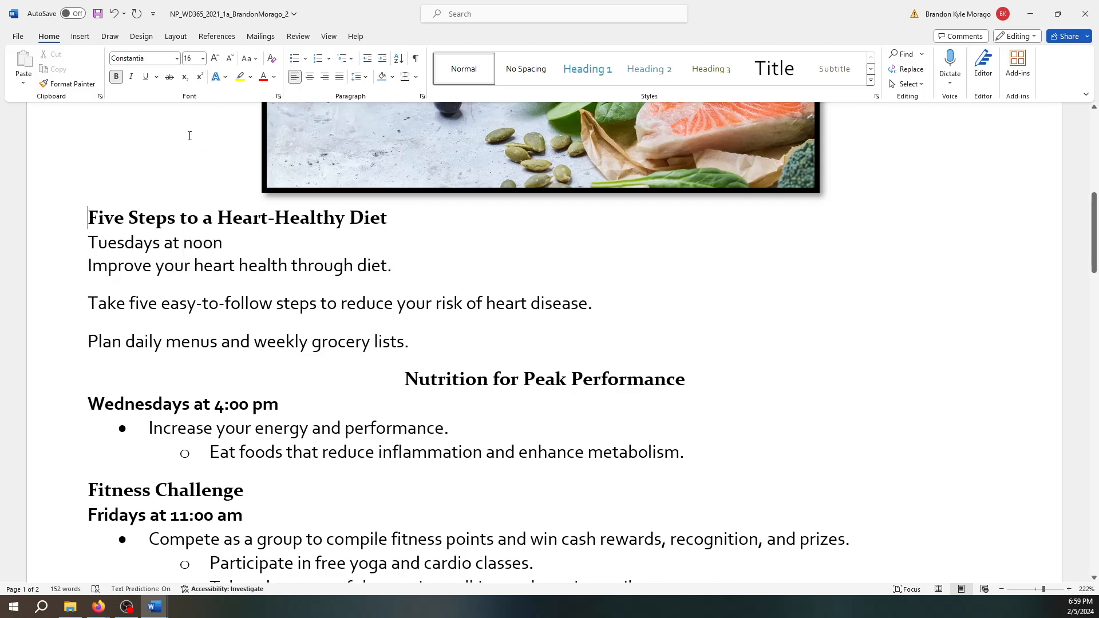
left_click(152, 59)
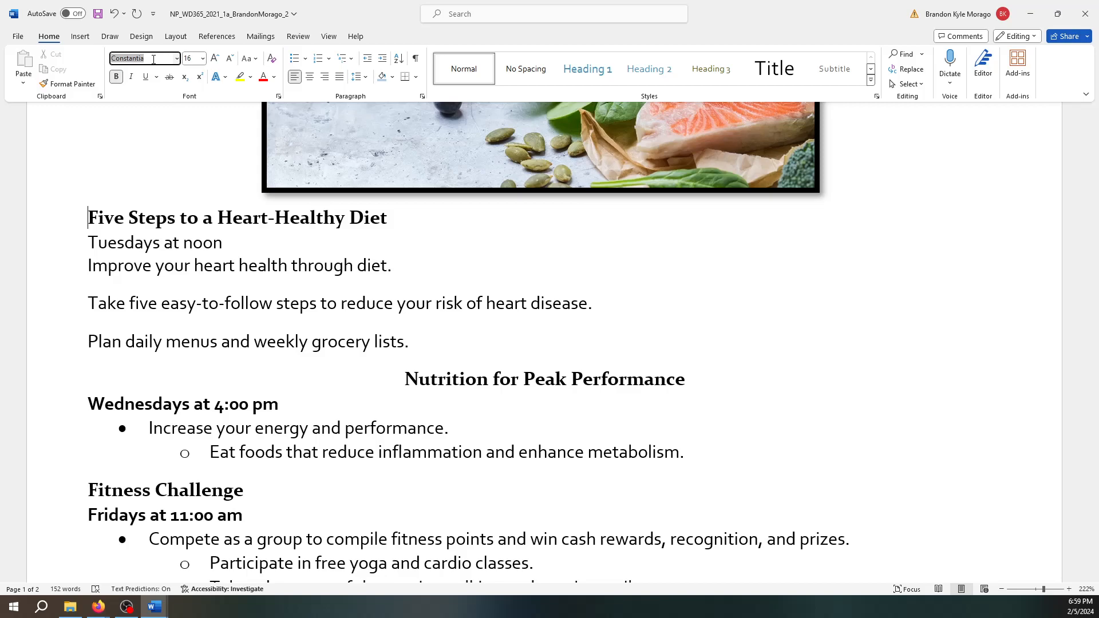
type("Corbel")
key("Tab")
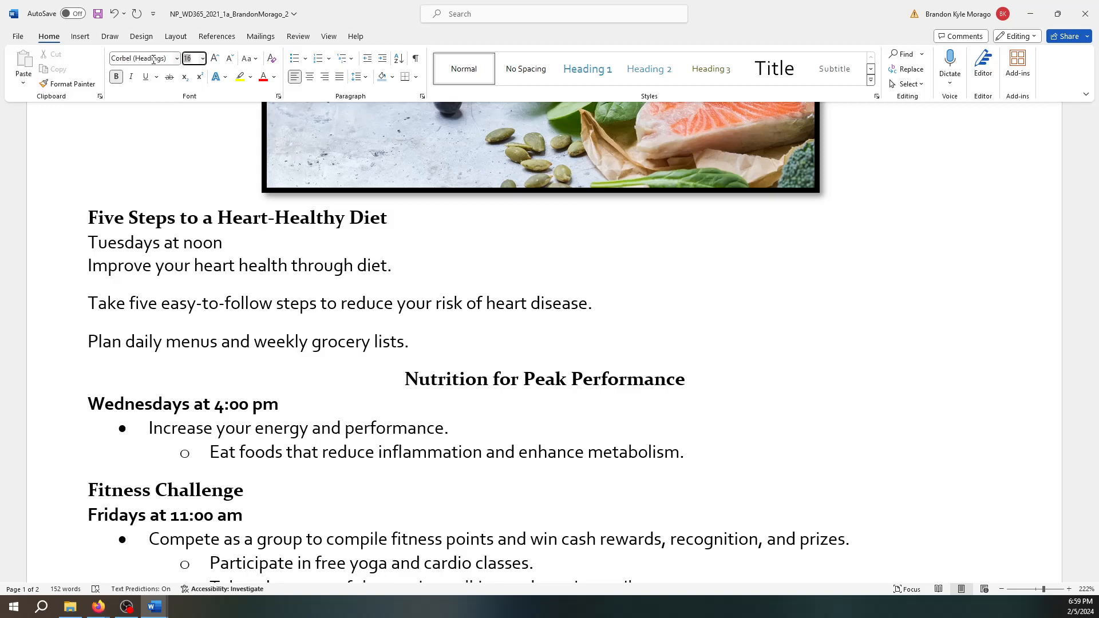
- Select the whole Five Steps to a Heart-Healthy Diet heading line from the margin
left_click(162, 140)
scroll(198, 342, "down", 1)
scroll(198, 342, "down", 2)
left_click(76, 409)
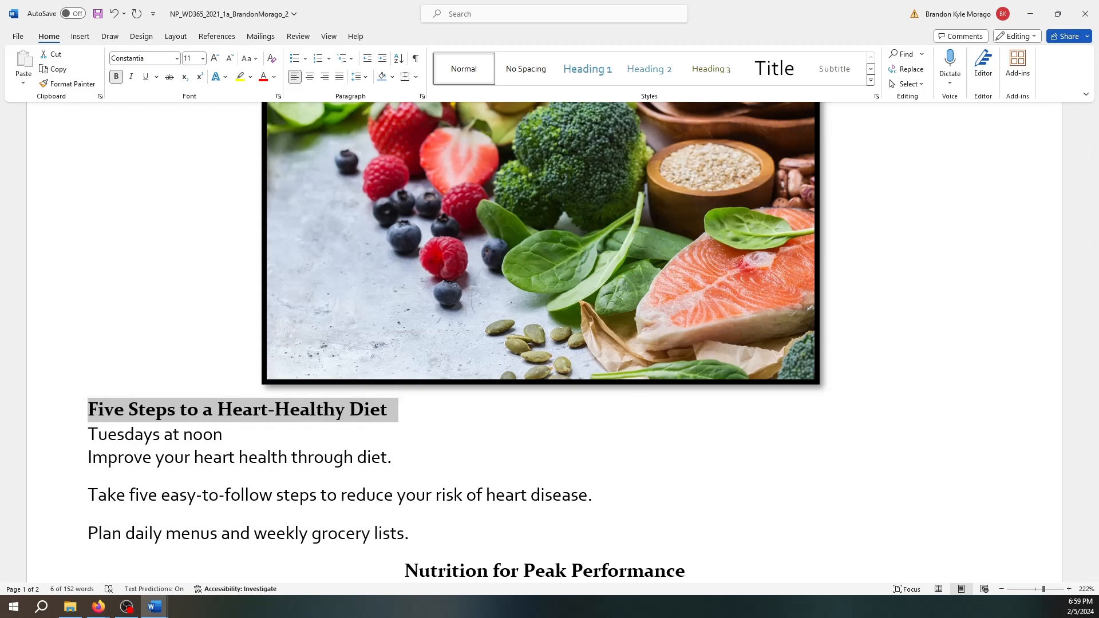
- Colour the Five Steps heading Aqua, Accent 4 and reselect the heading
left_click(275, 77)
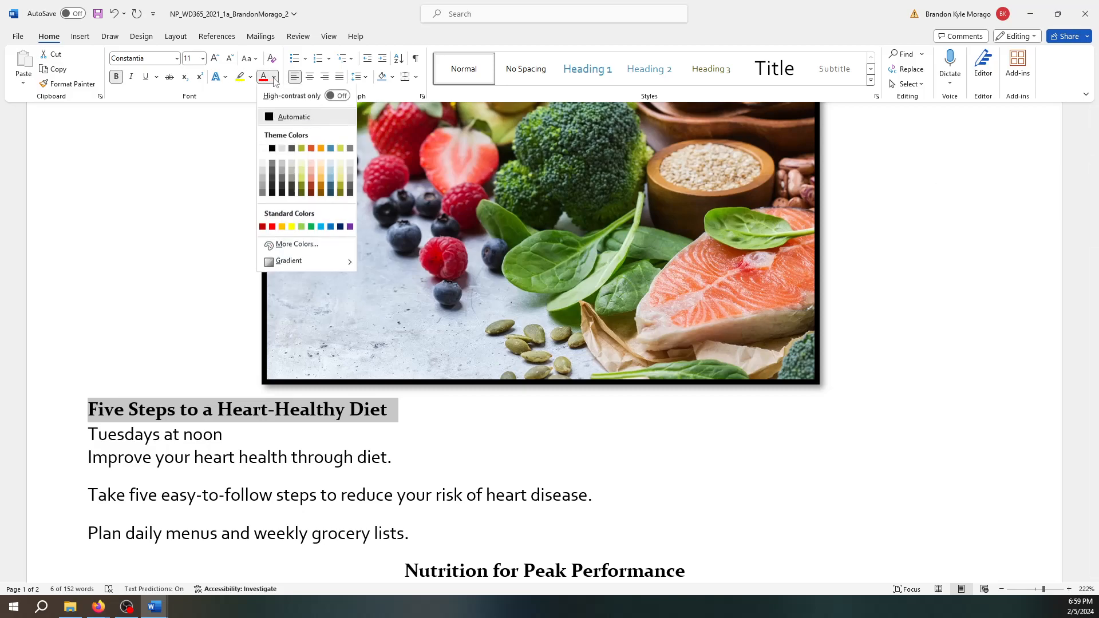
left_click(331, 149)
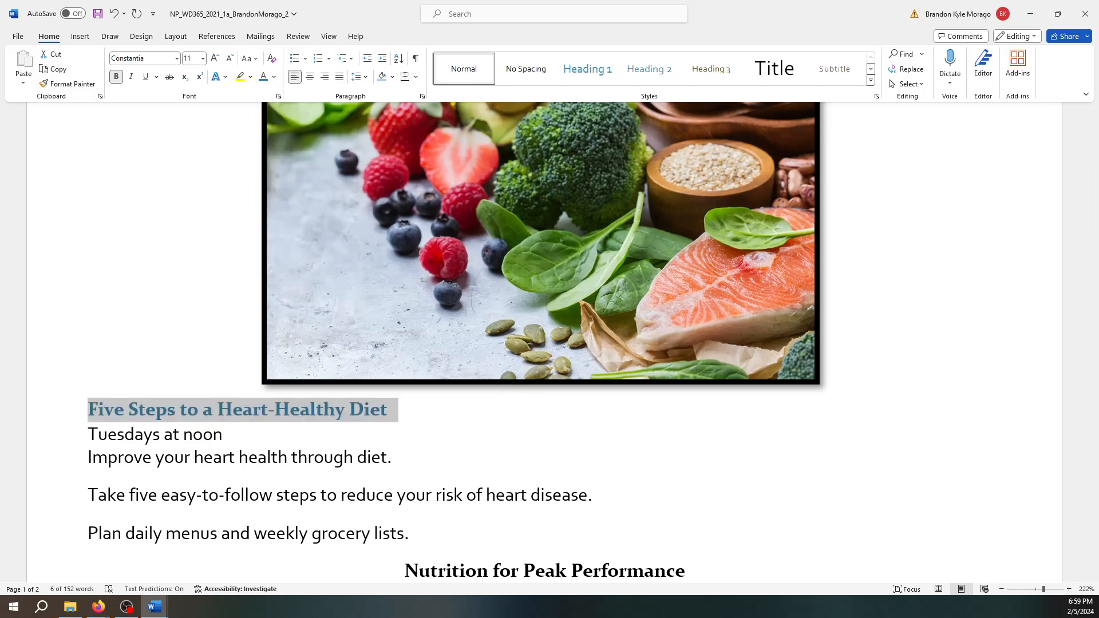
left_click_drag(404, 406, 108, 409)
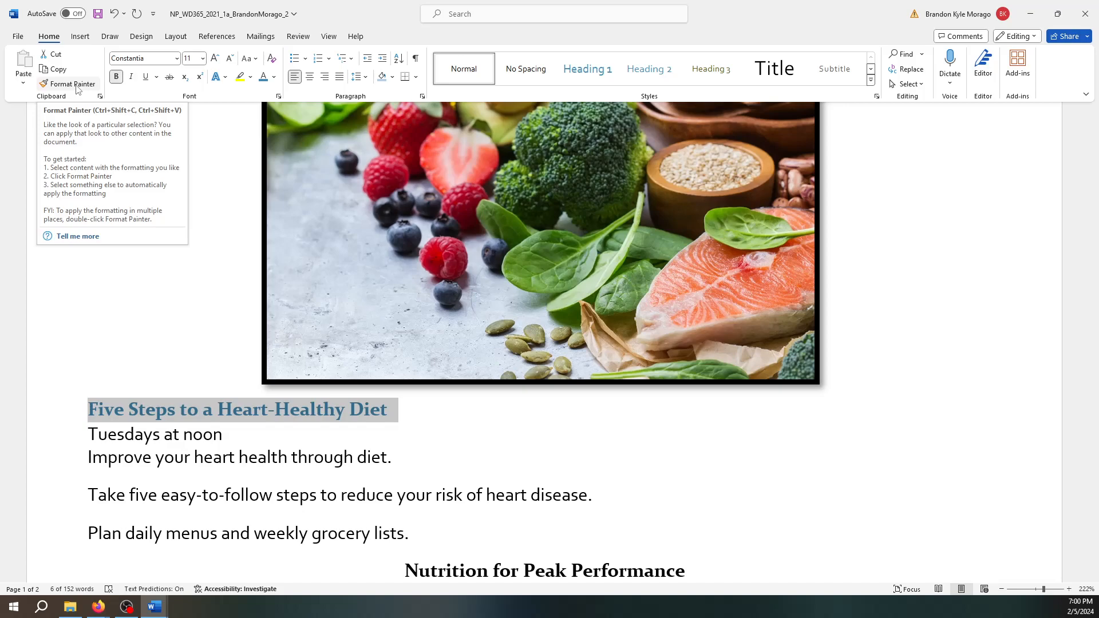
- Use Format Painter to copy the heading format onto Nutrition for Peak Performance and Fitness Challenge
left_click(77, 86)
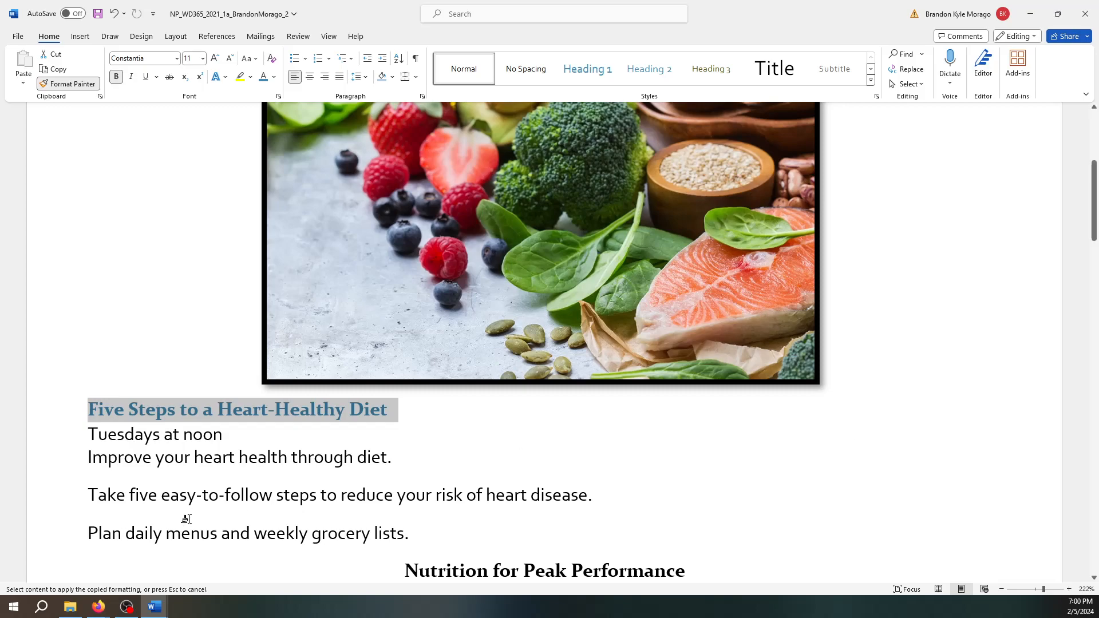
scroll(246, 518, "down", 3)
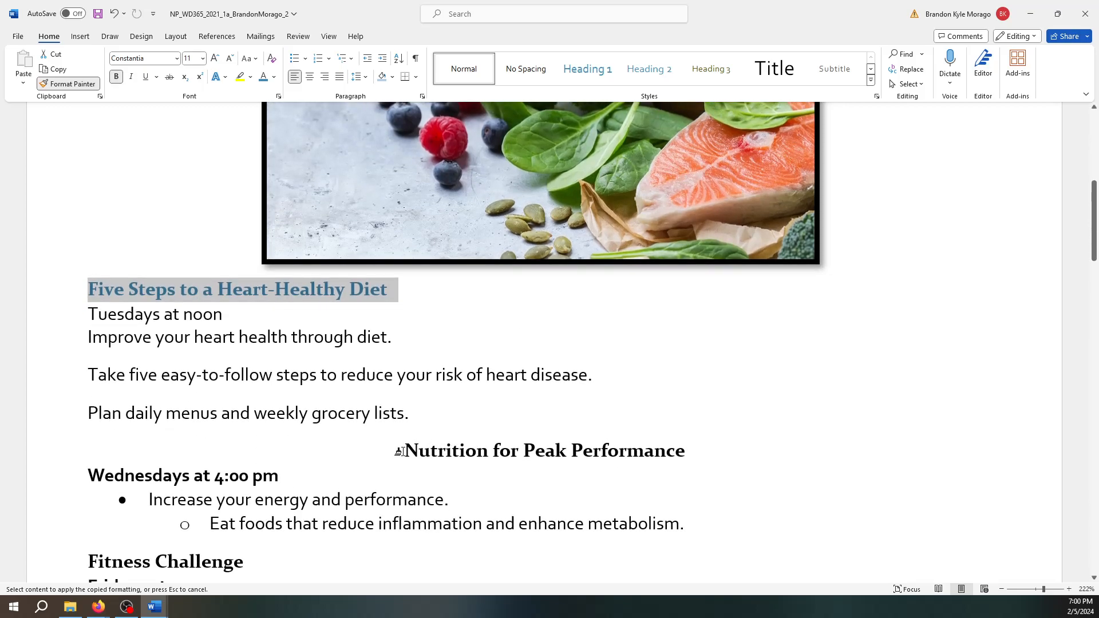
left_click_drag(404, 450, 684, 452)
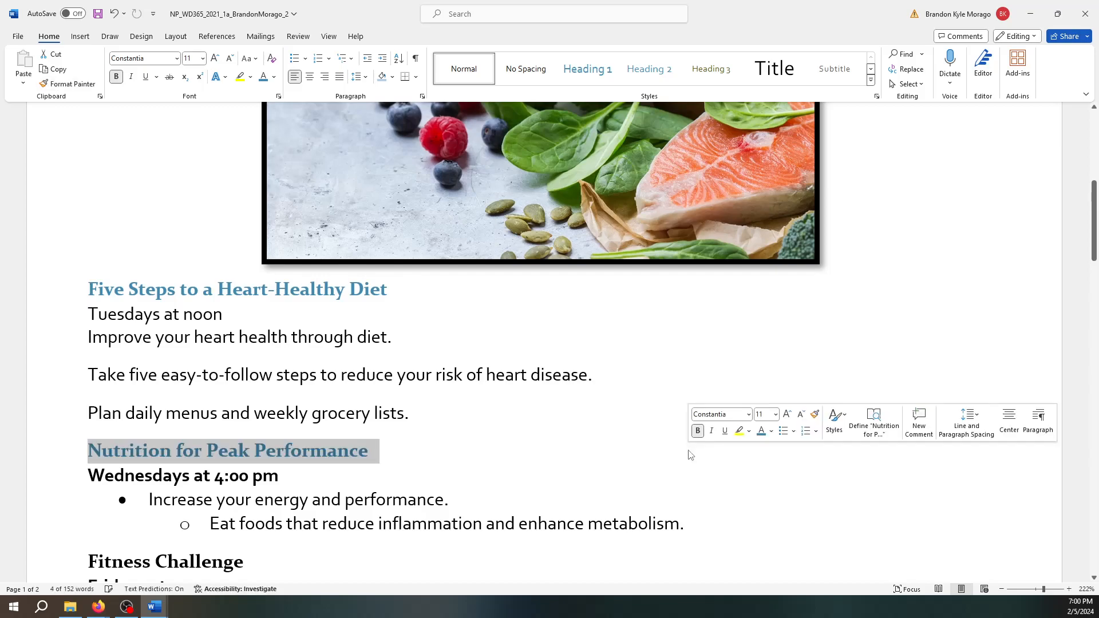
left_click(68, 85)
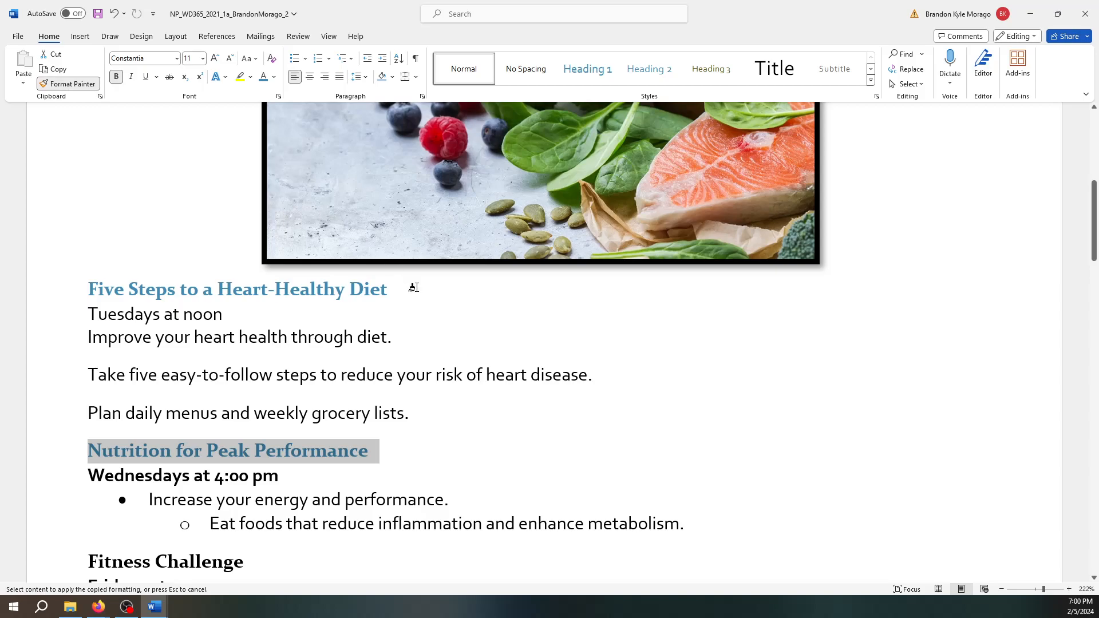
scroll(412, 522, "down", 3)
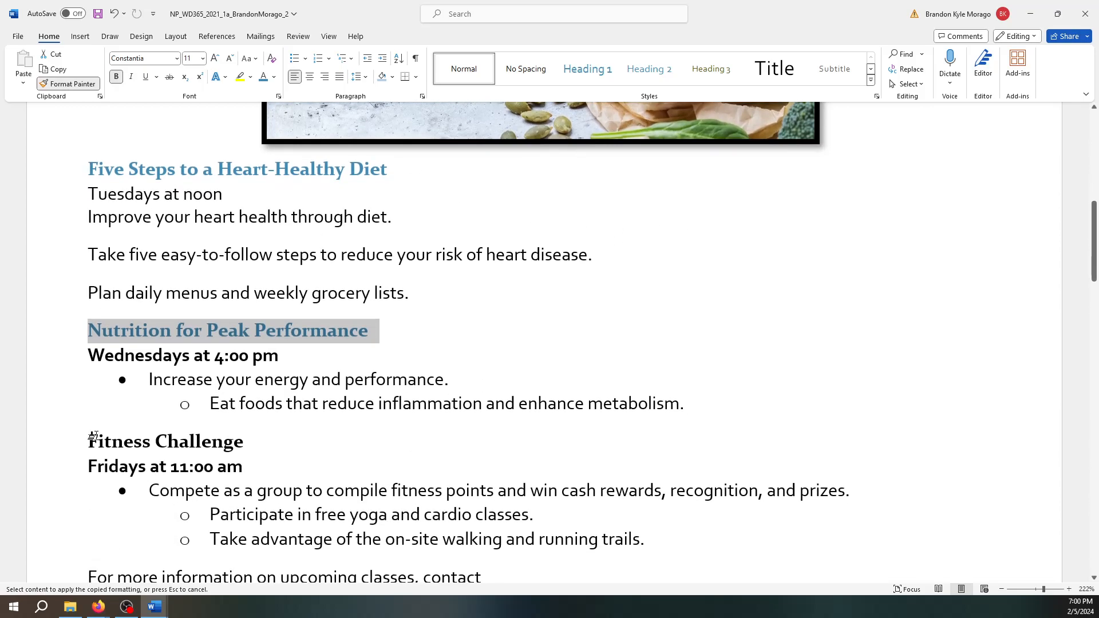
left_click_drag(86, 444, 246, 445)
left_click(856, 381)
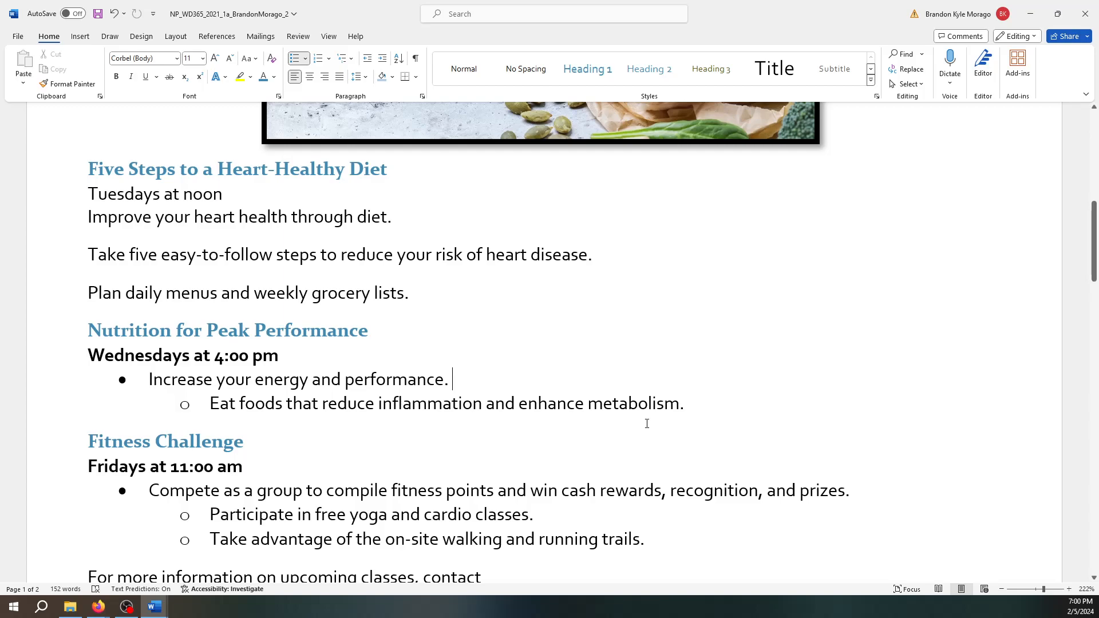
- Select the Tuesdays at noon line and make it bold
scroll(653, 417, "down", 3)
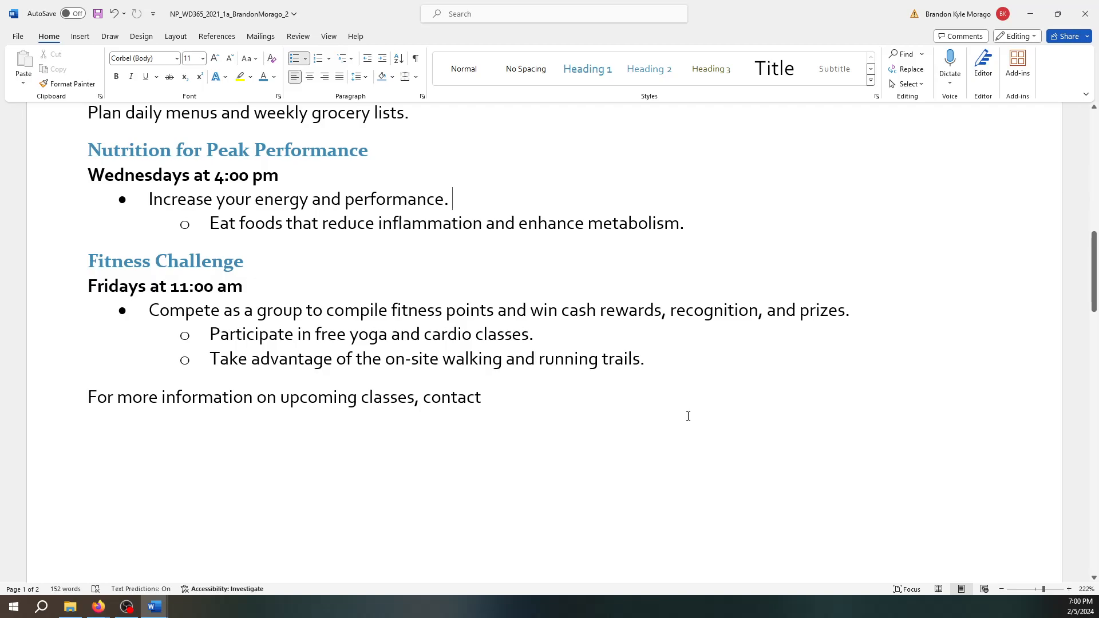
scroll(687, 416, "up", 4)
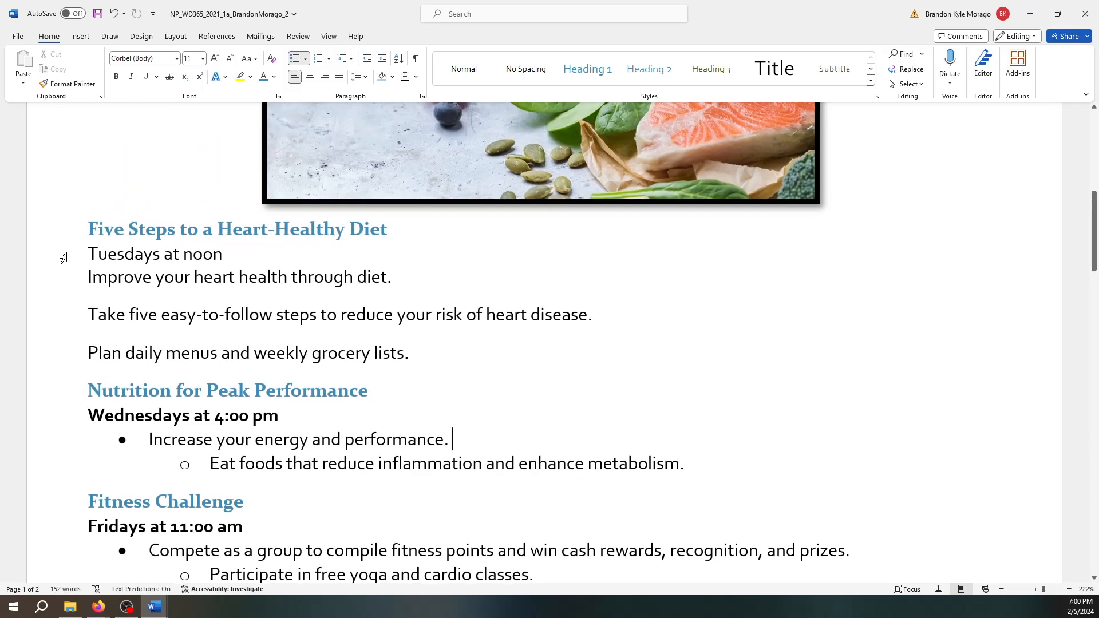
left_click(90, 254)
left_click_drag(95, 254, 232, 254)
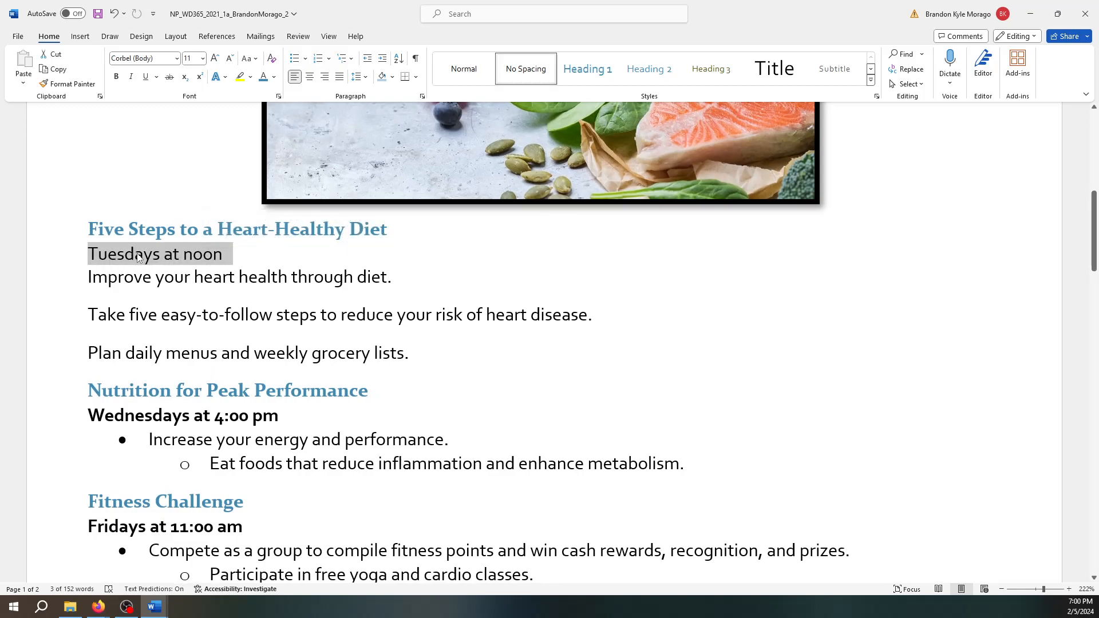
left_click(117, 78)
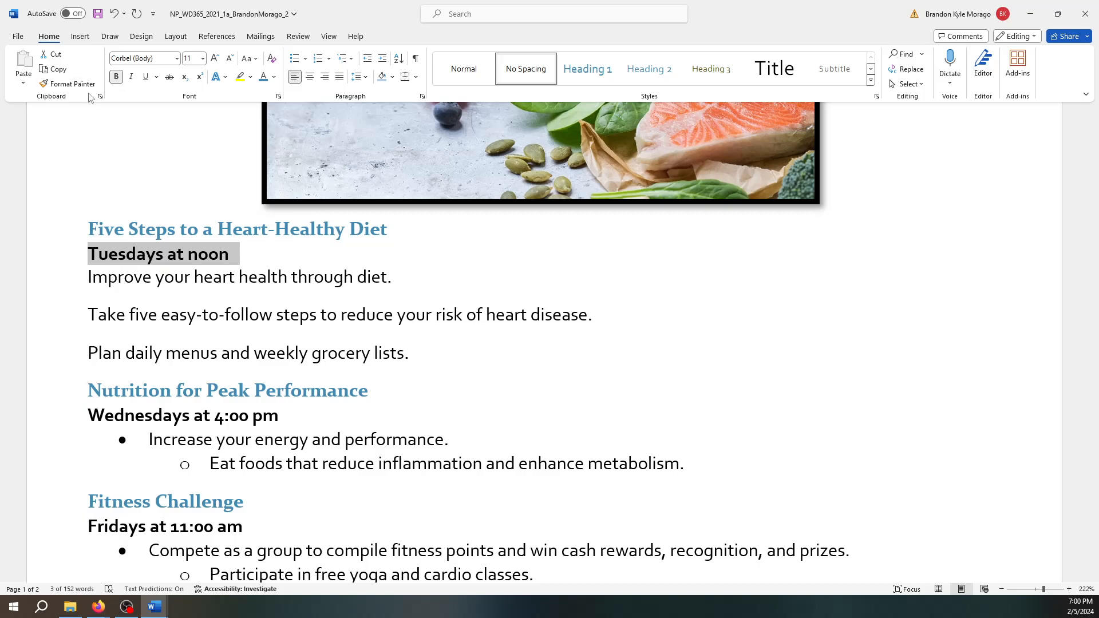
left_click(88, 276)
- Bullet the three lines under Tuesdays at noon, indenting Take five and Plan daily menus as sub-bullets
left_click_drag(88, 276, 437, 363)
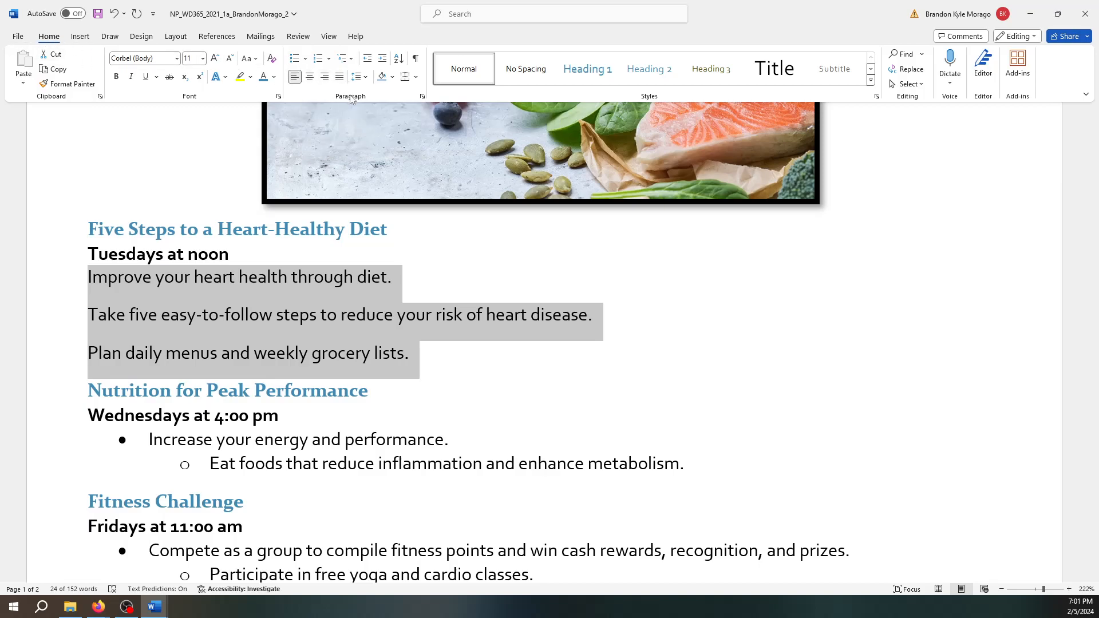
left_click(296, 64)
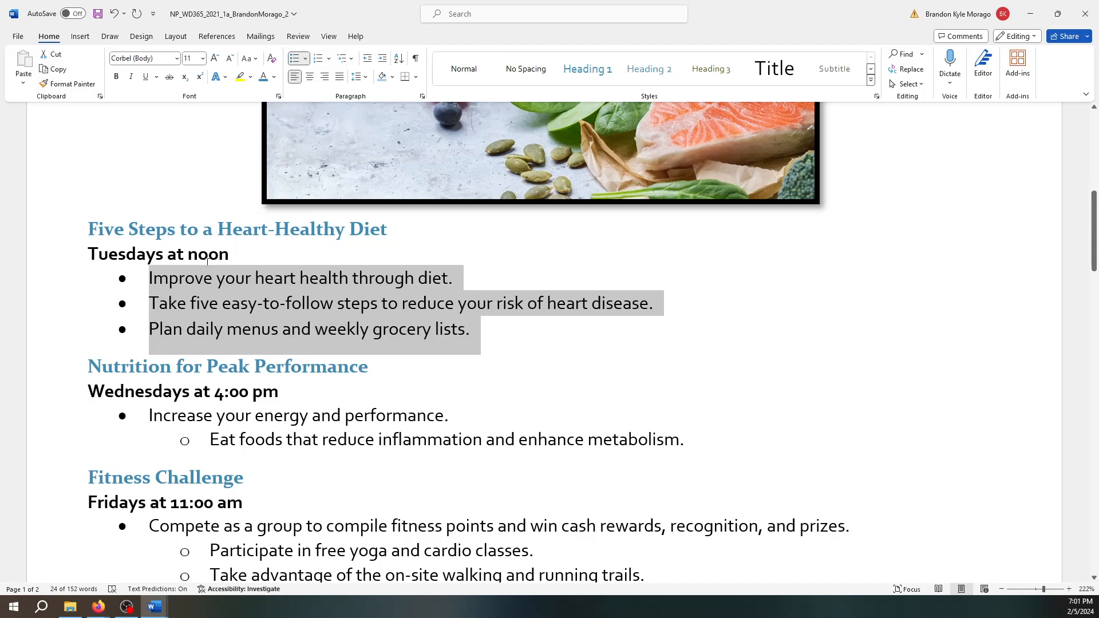
left_click(150, 304)
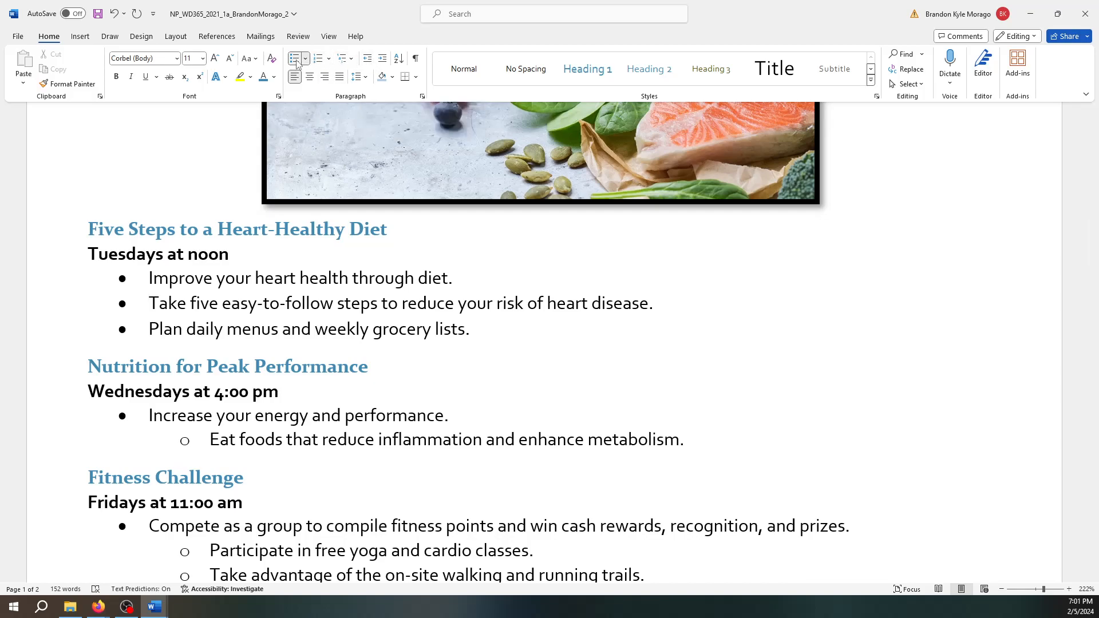
left_click(381, 59)
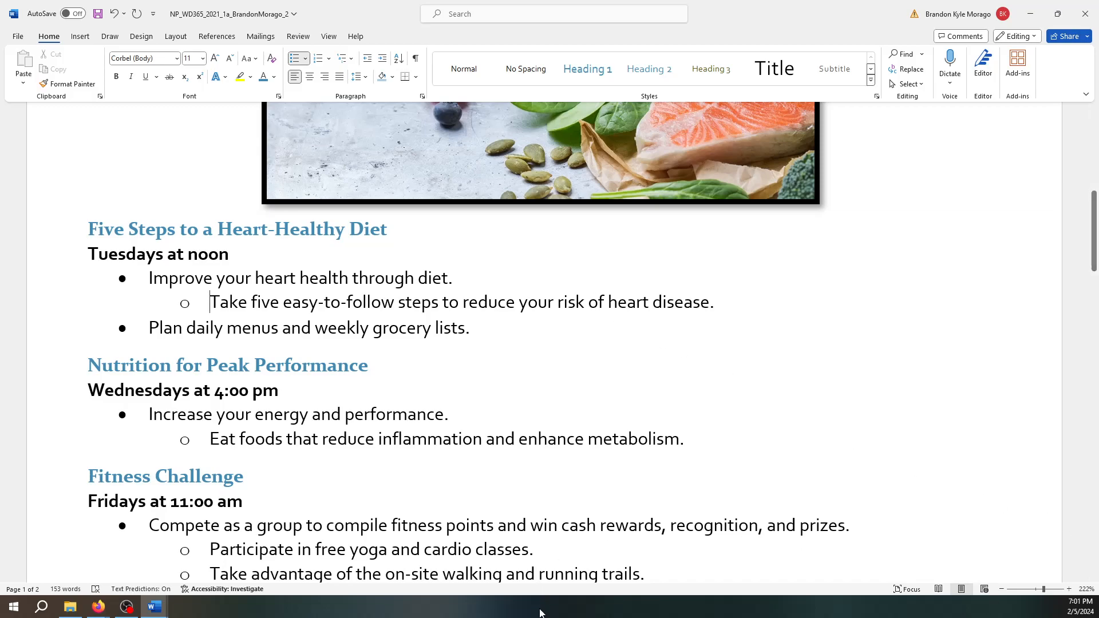
left_click(150, 327)
left_click(381, 59)
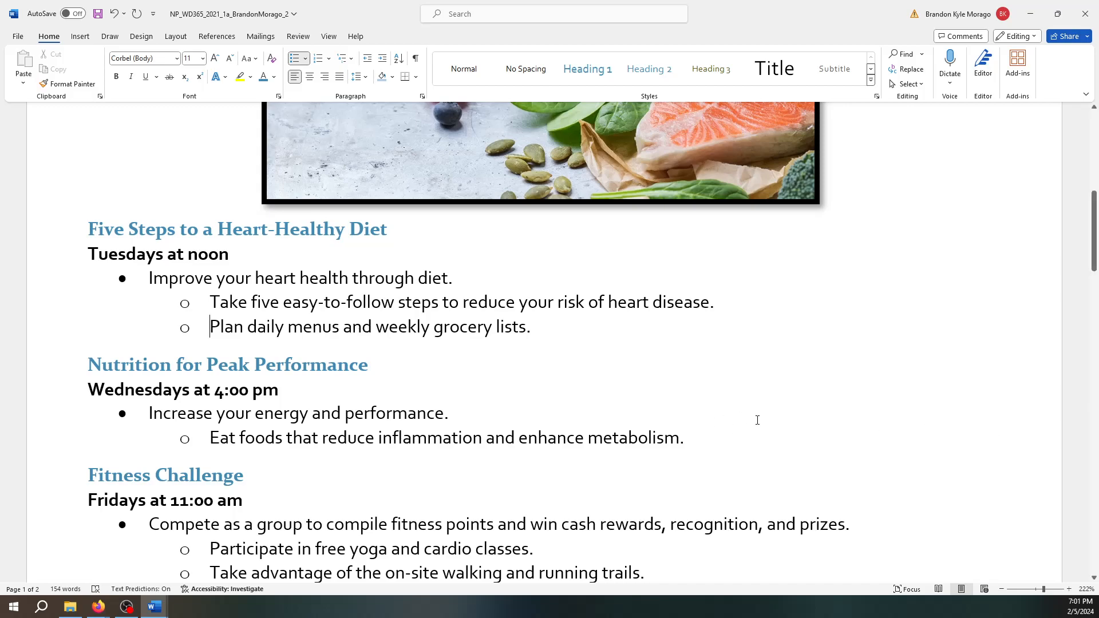
scroll(577, 392, "down", 15)
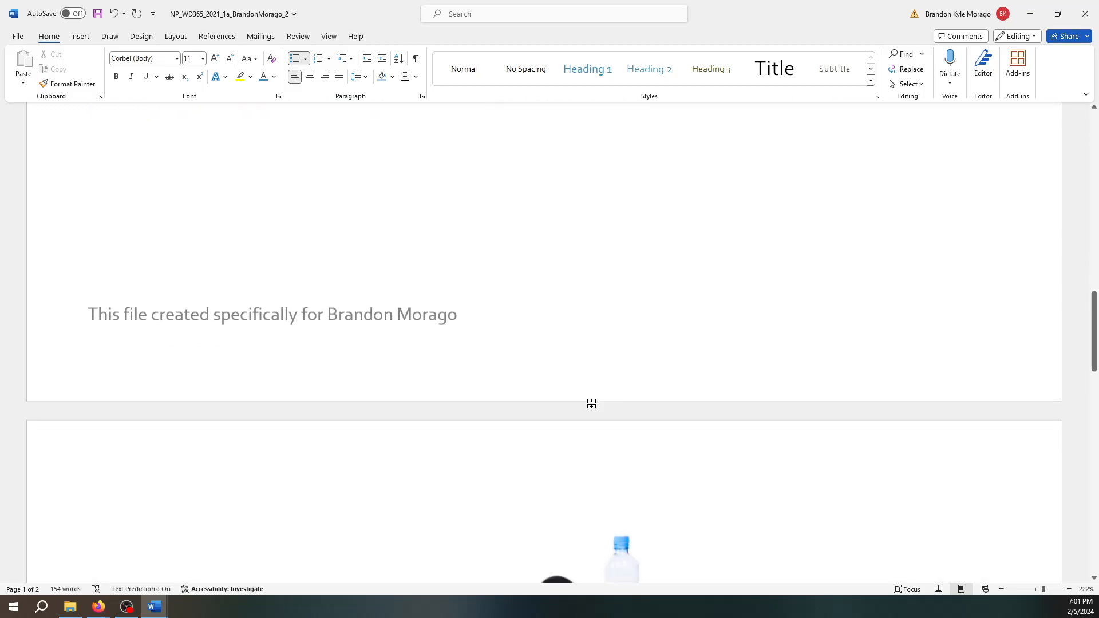
- Place the insertion point after 'contact' in the 'For more information on upcoming classes' line
scroll(601, 417, "down", 5)
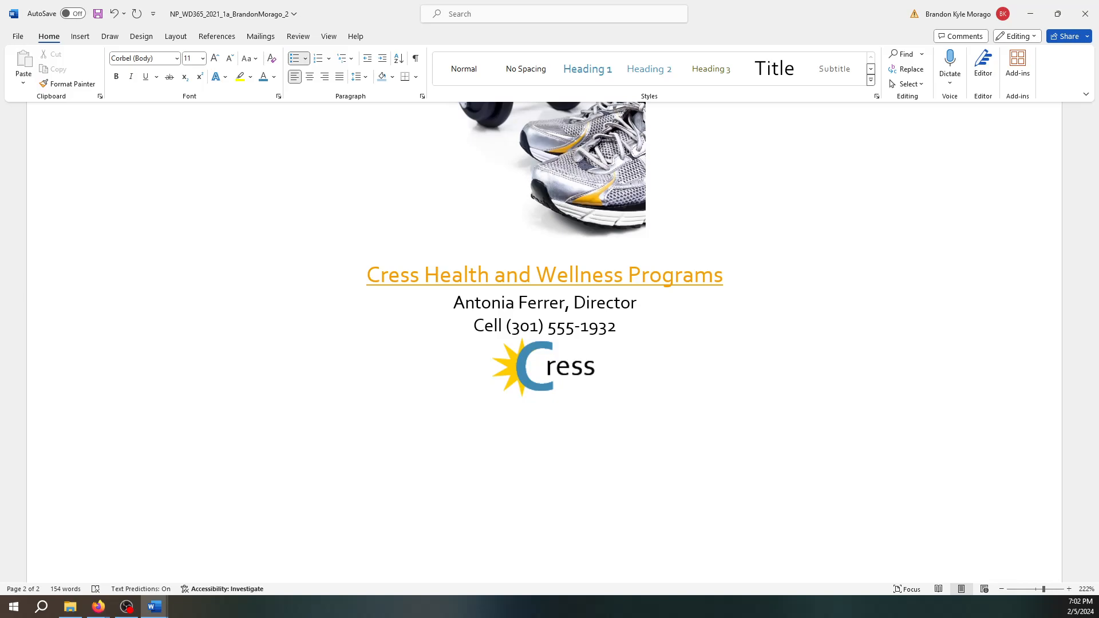
scroll(767, 392, "up", 10)
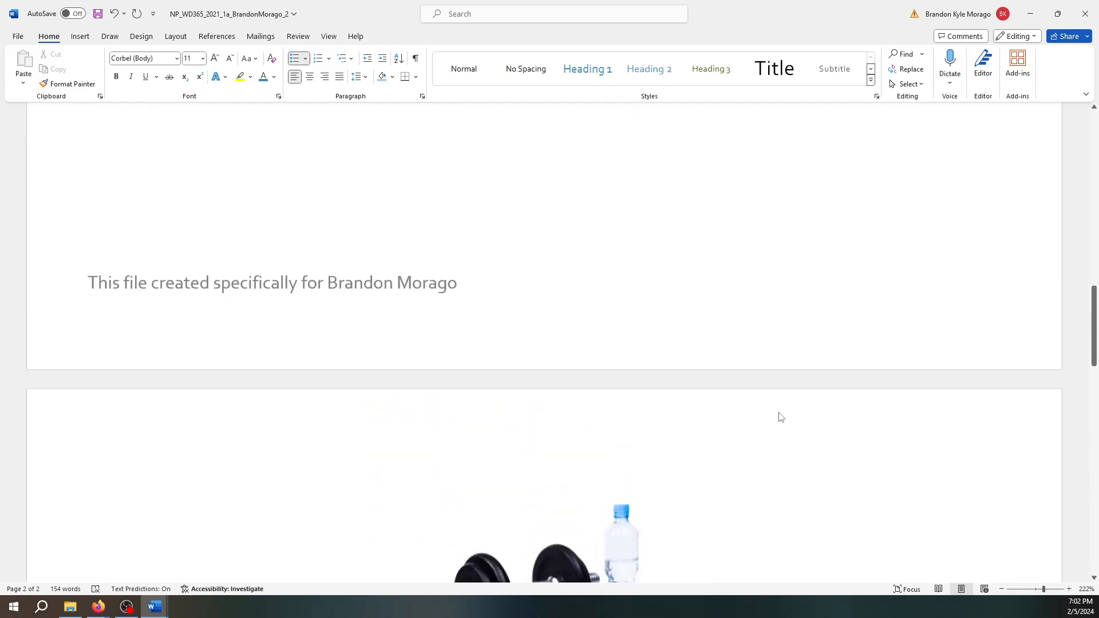
scroll(780, 412, "up", 3)
left_click(476, 377)
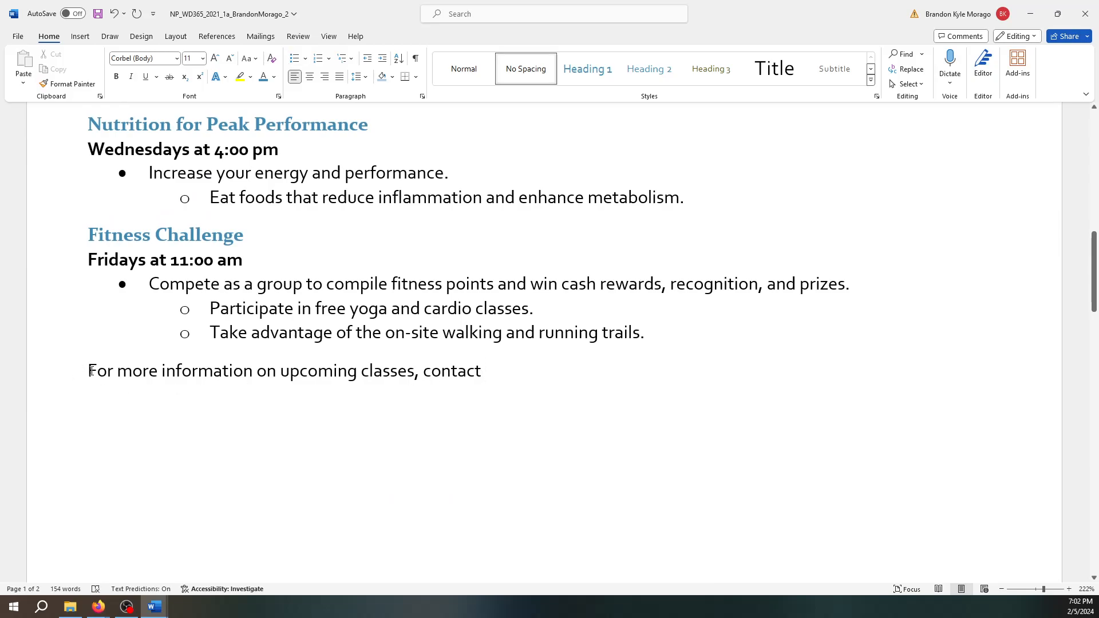
scroll(148, 382, "up", 2)
scroll(148, 382, "down", 1)
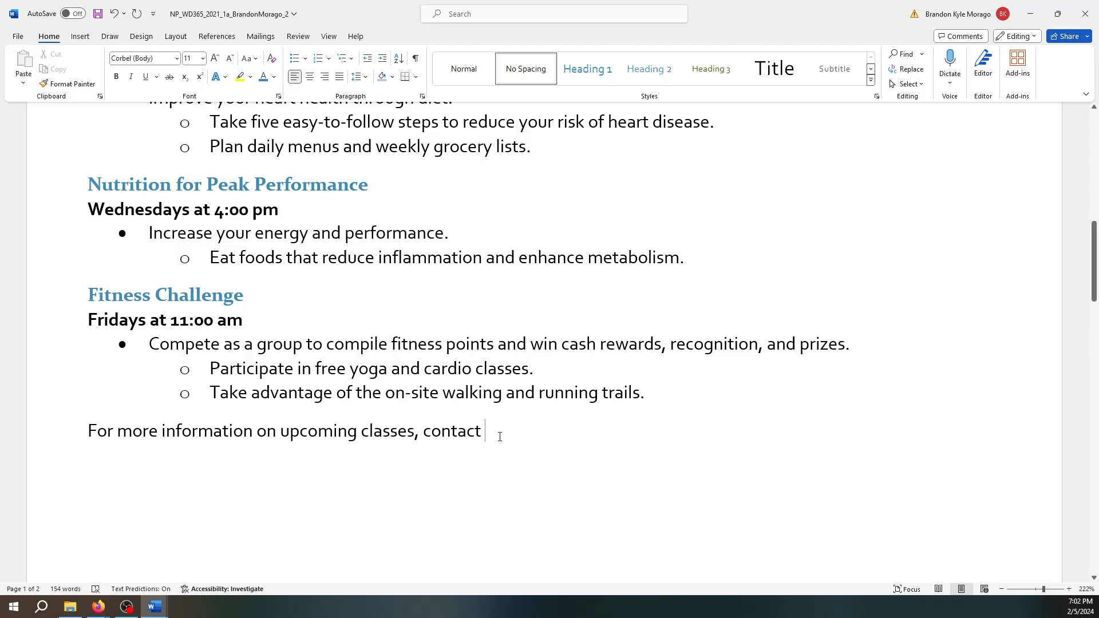
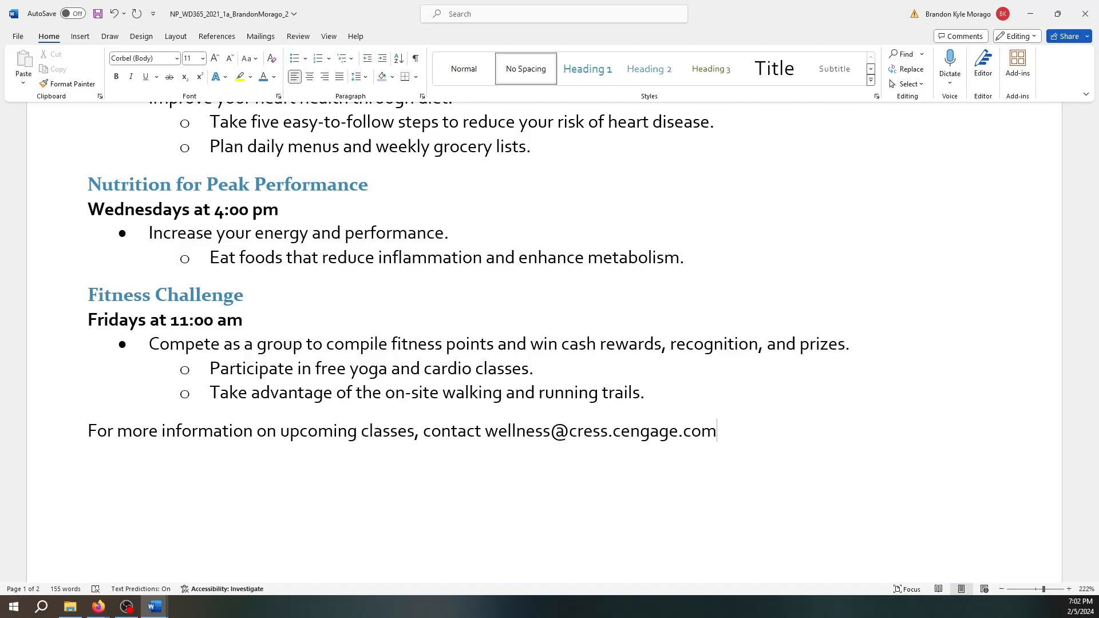
- Add the wellness program's e-mail address after 'contact' and let Word format it as a hyperlink
left_click(500, 437)
key("End")
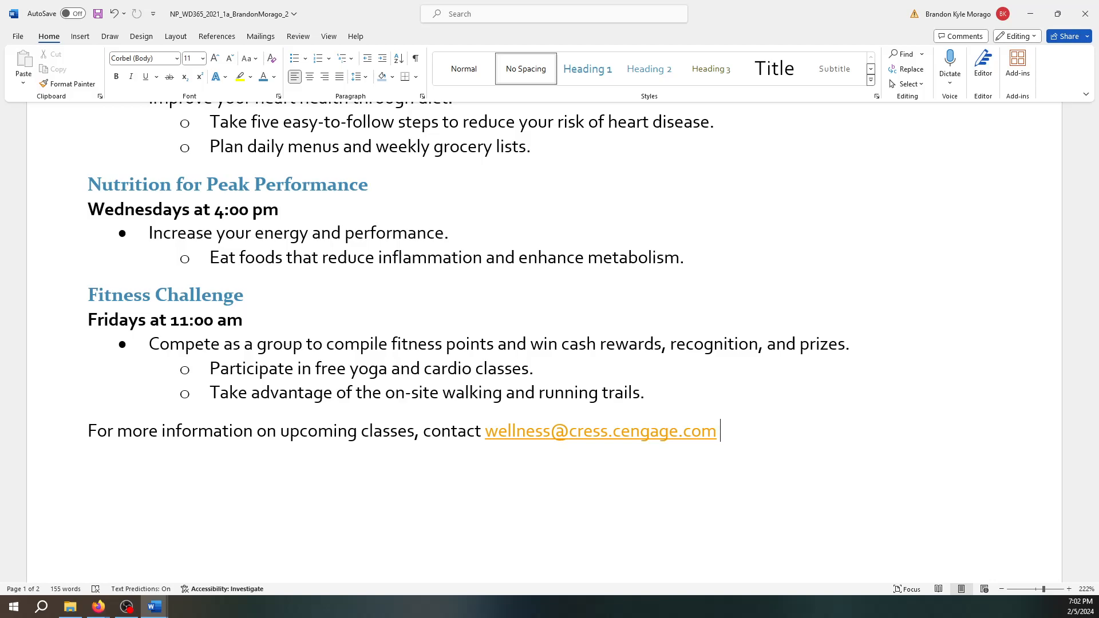
left_click(85, 429)
- Add a top border to the 'For more information…' contact paragraph
left_click(80, 40)
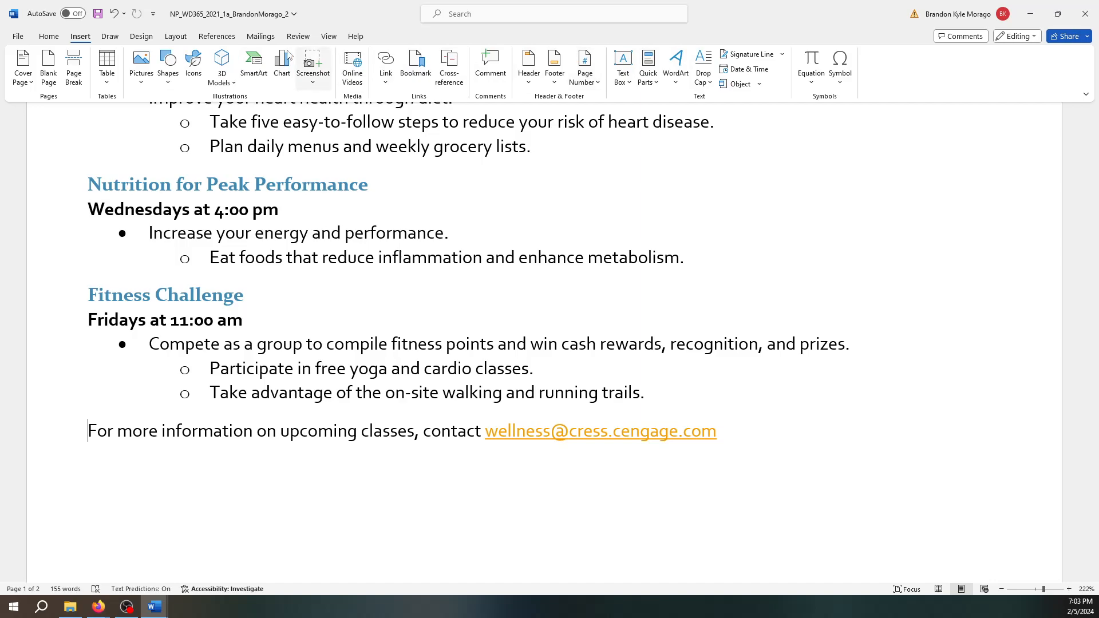
left_click(110, 40)
left_click(141, 38)
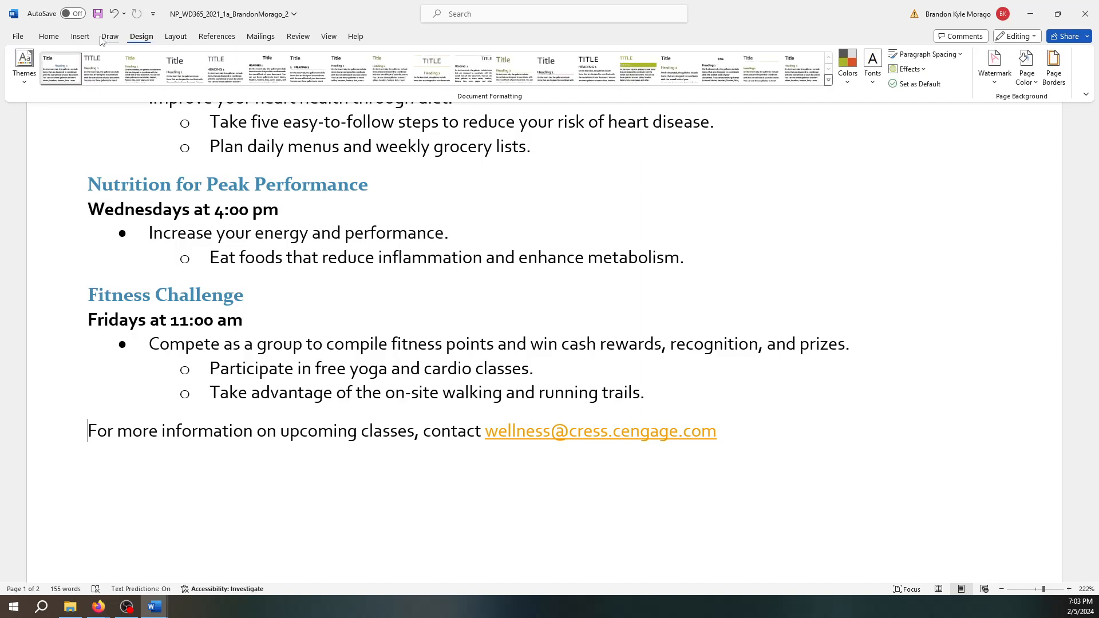
left_click(50, 37)
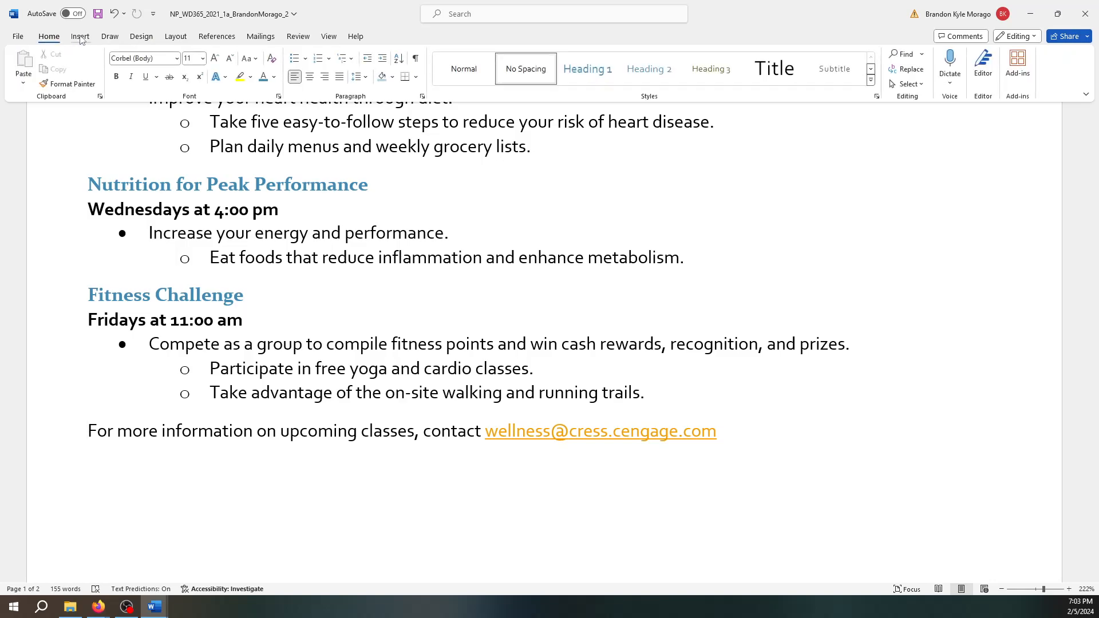
left_click(418, 79)
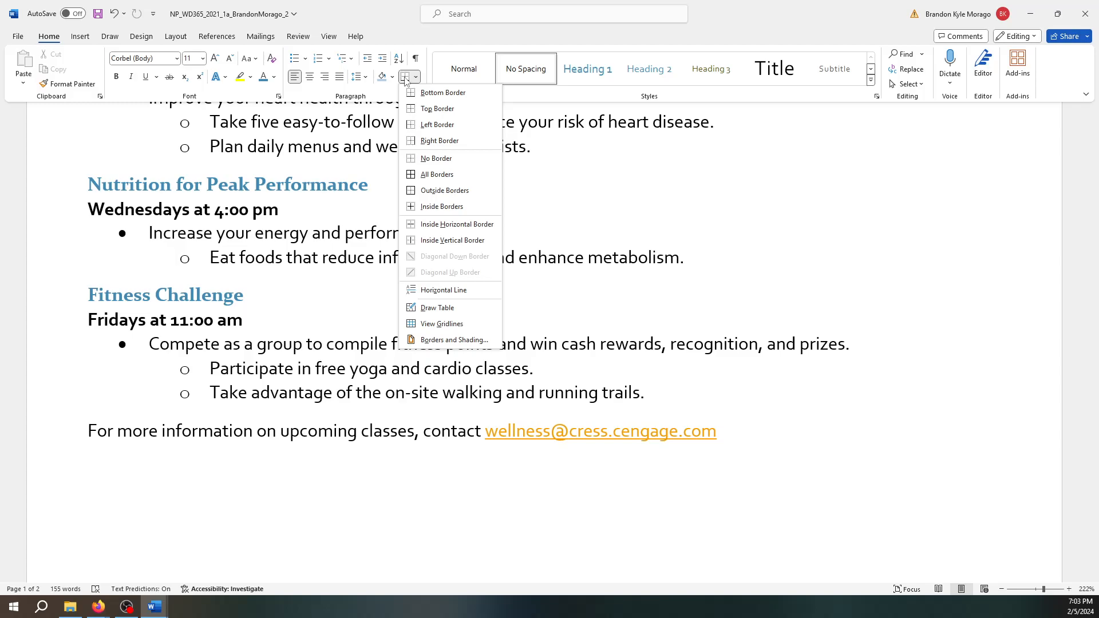
left_click(430, 109)
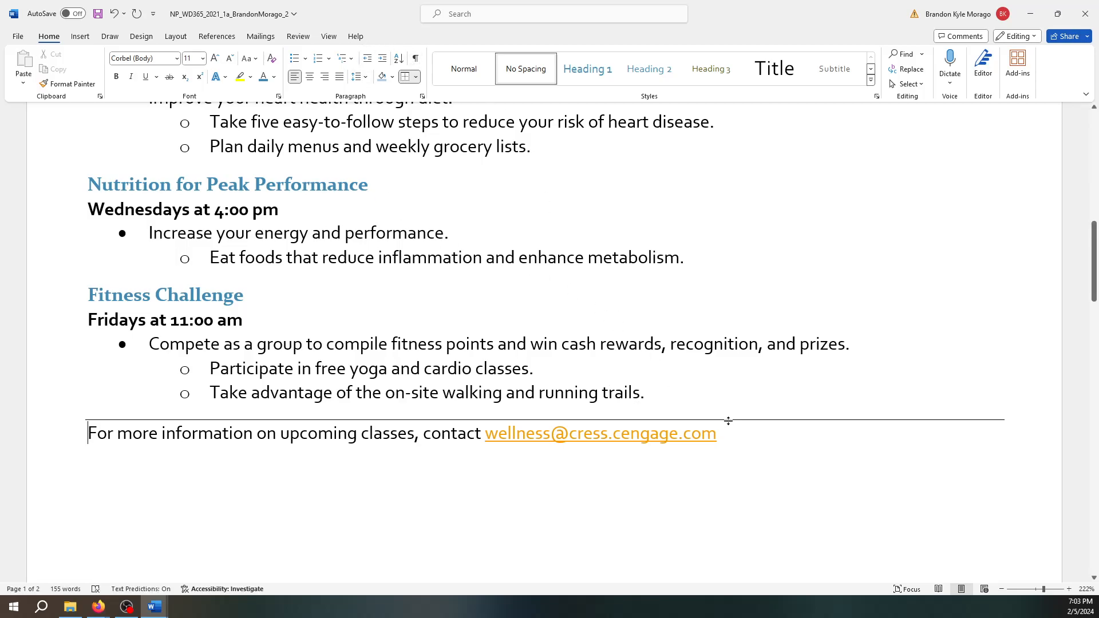
- Change the contact paragraph's top border colour to Aqua, Accent 4 in Borders and Shading
left_click(416, 78)
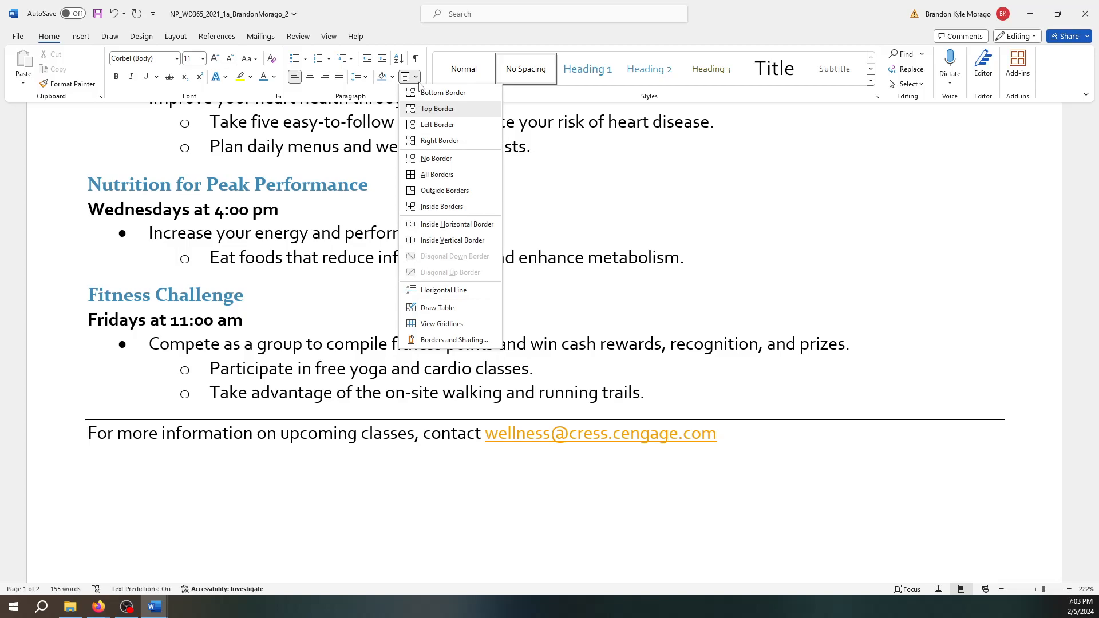
left_click(425, 341)
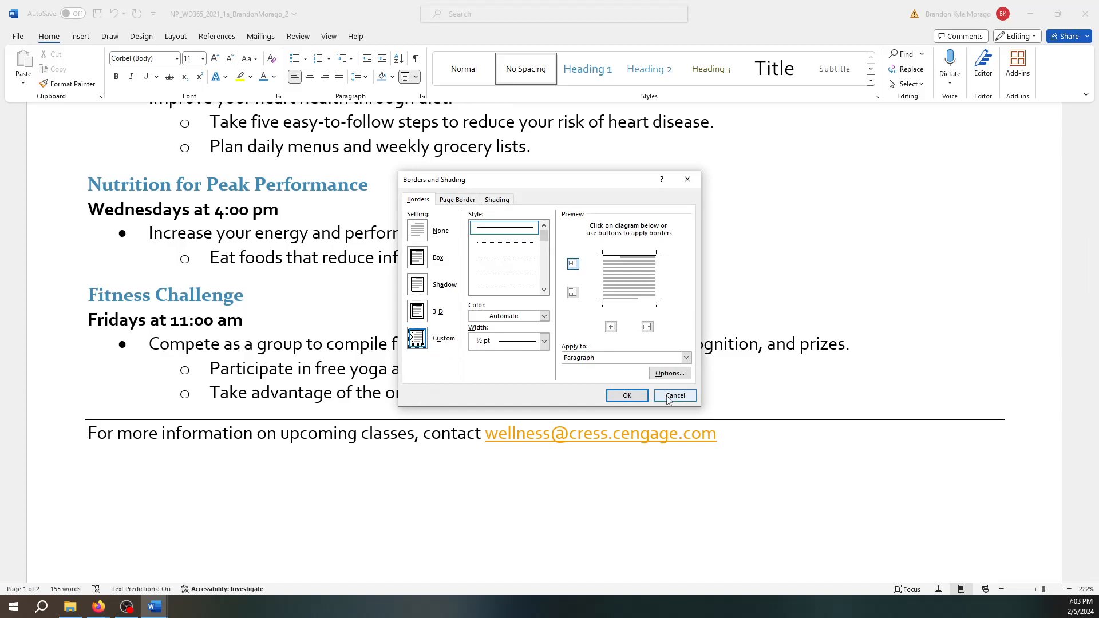
left_click(671, 397)
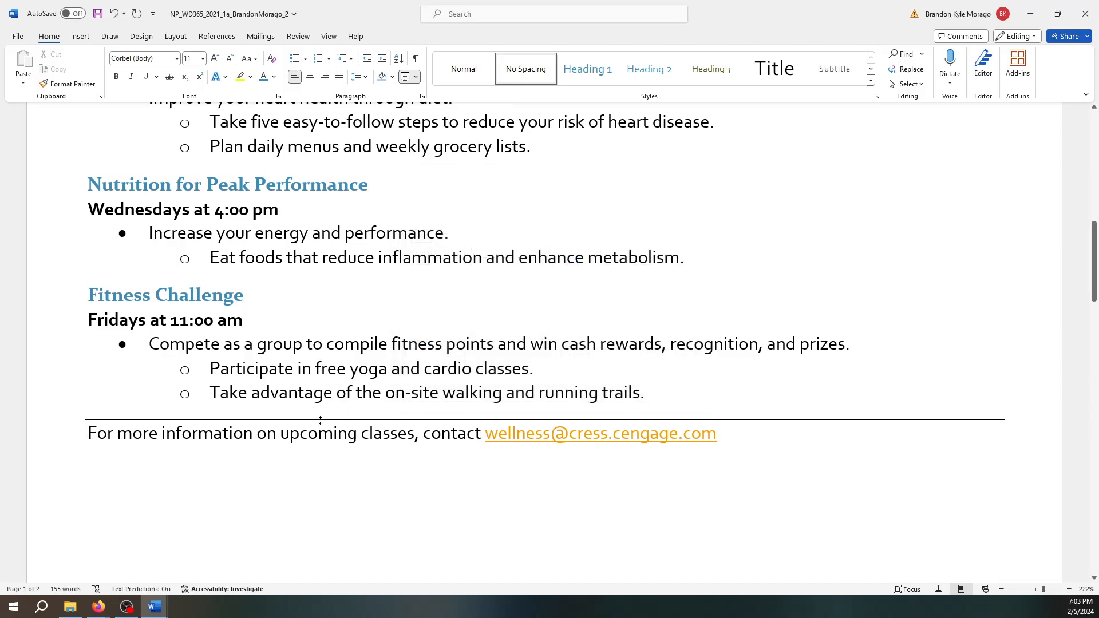
left_click(415, 76)
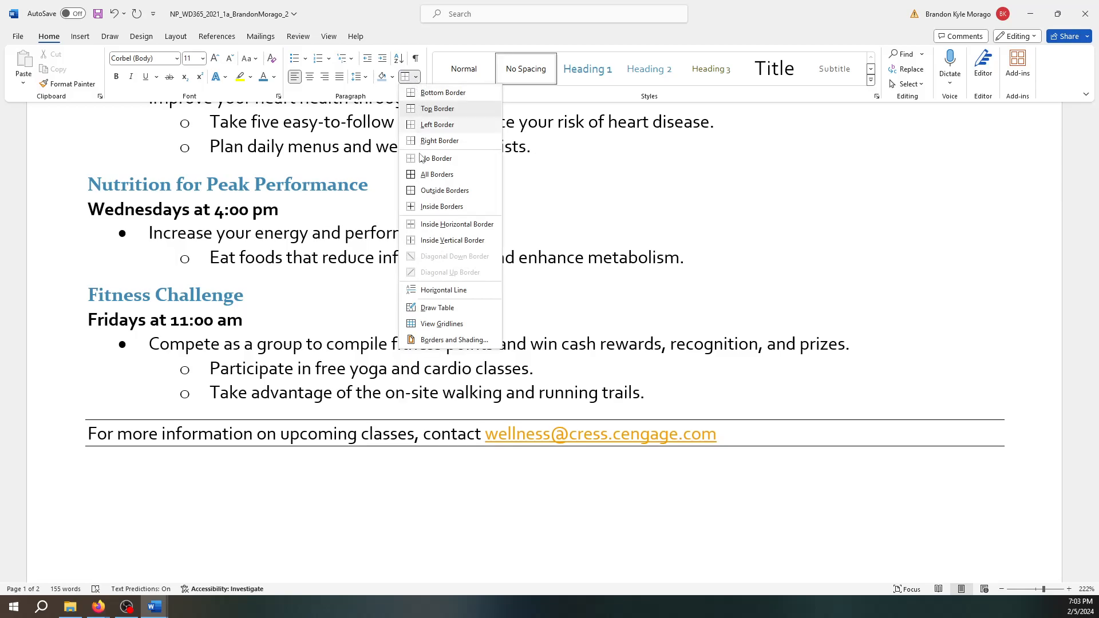
left_click(454, 340)
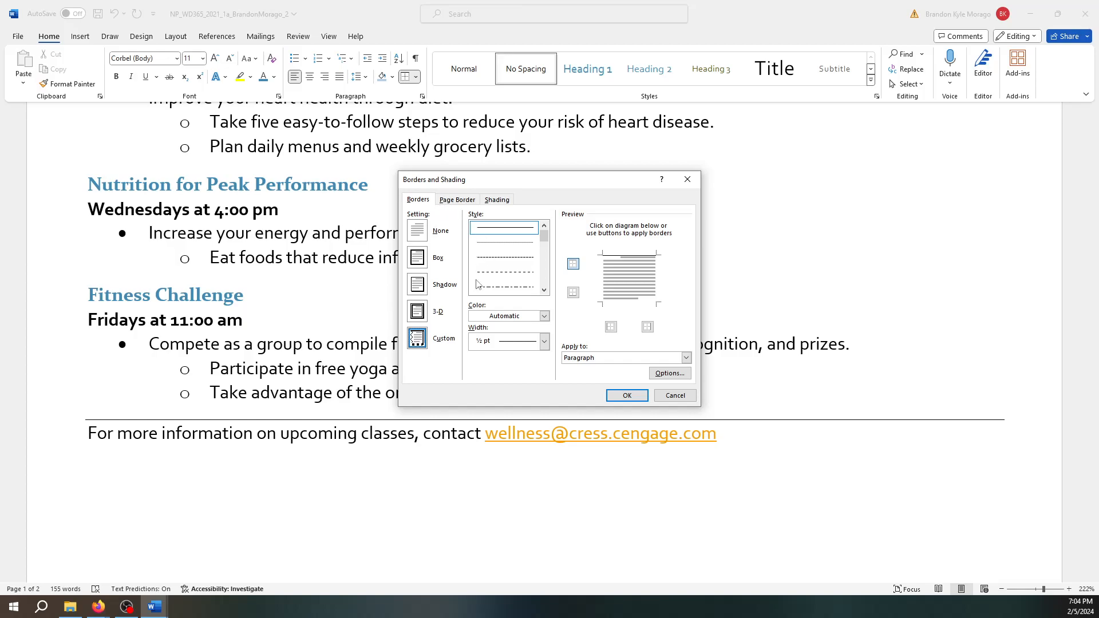
left_click(543, 316)
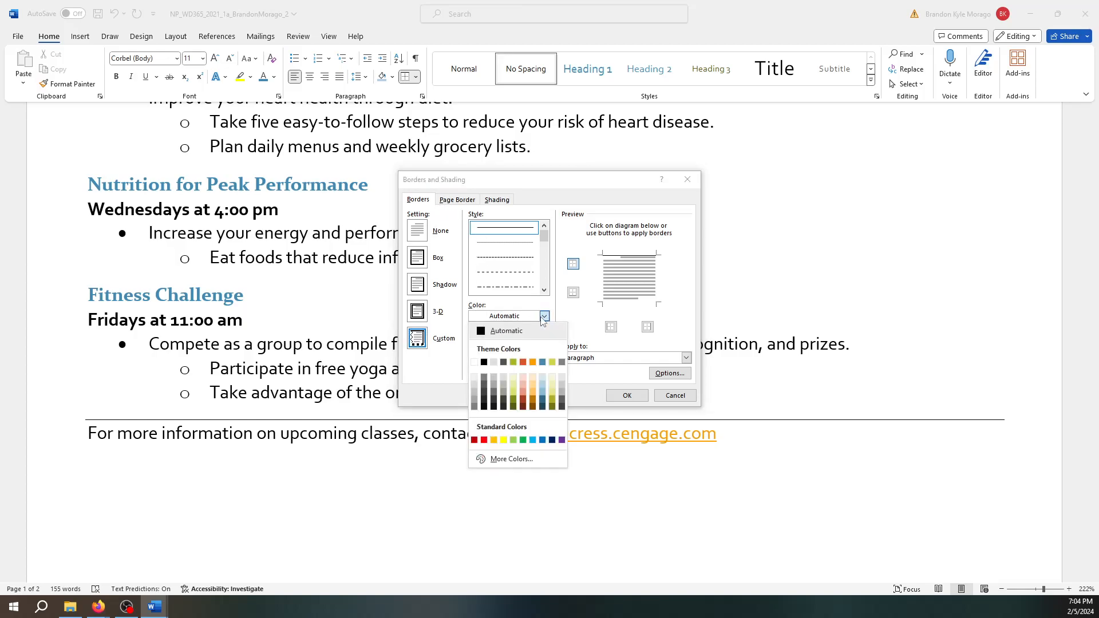
left_click(542, 362)
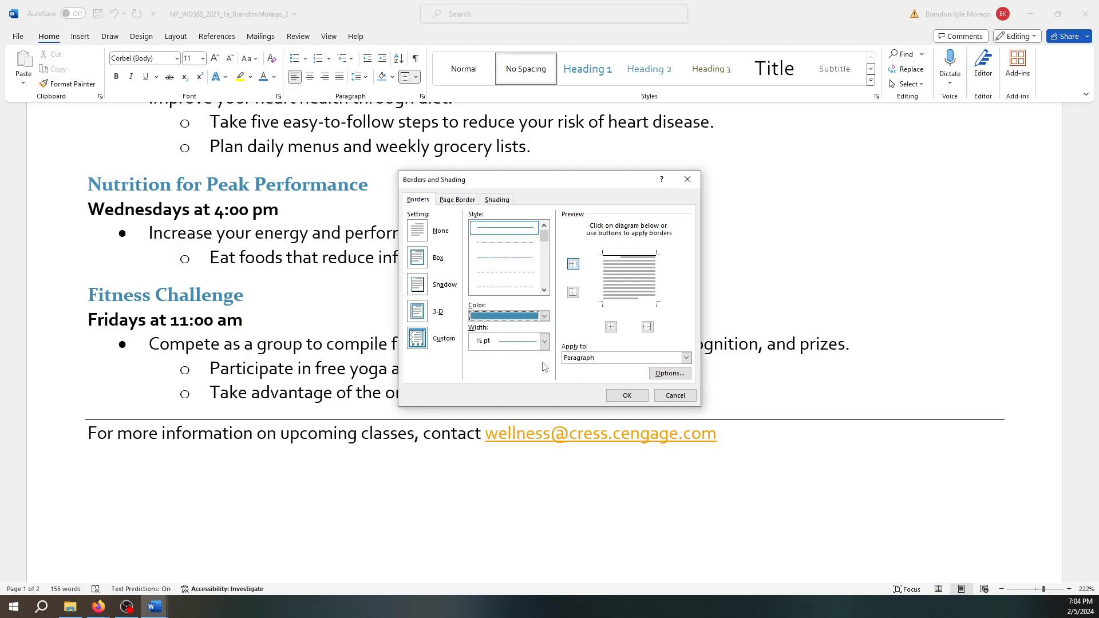
left_click(632, 395)
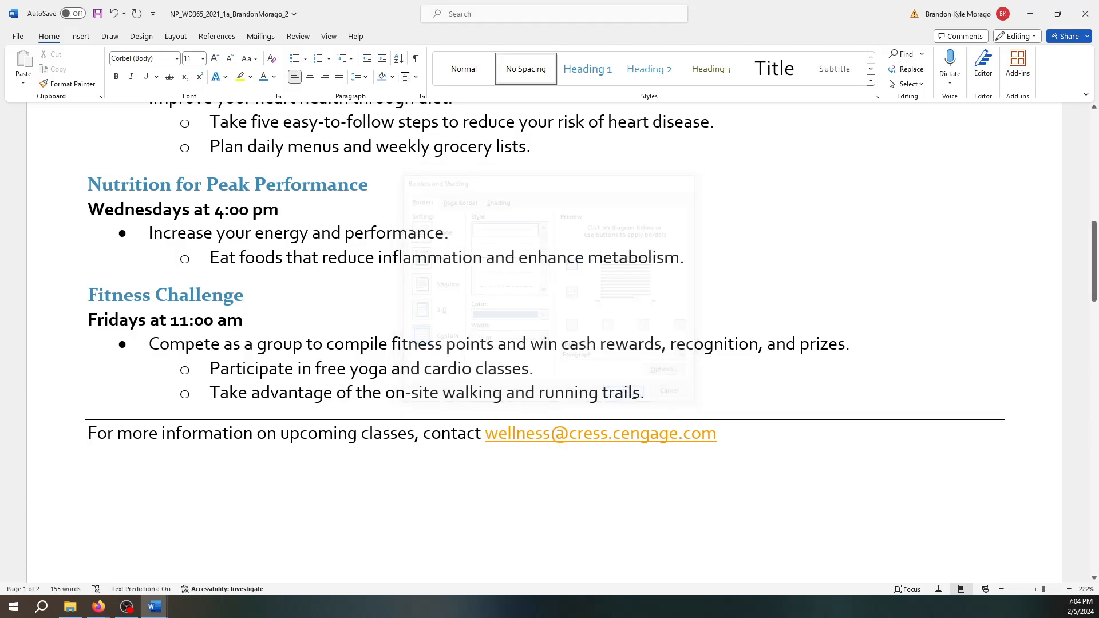
left_click(733, 426)
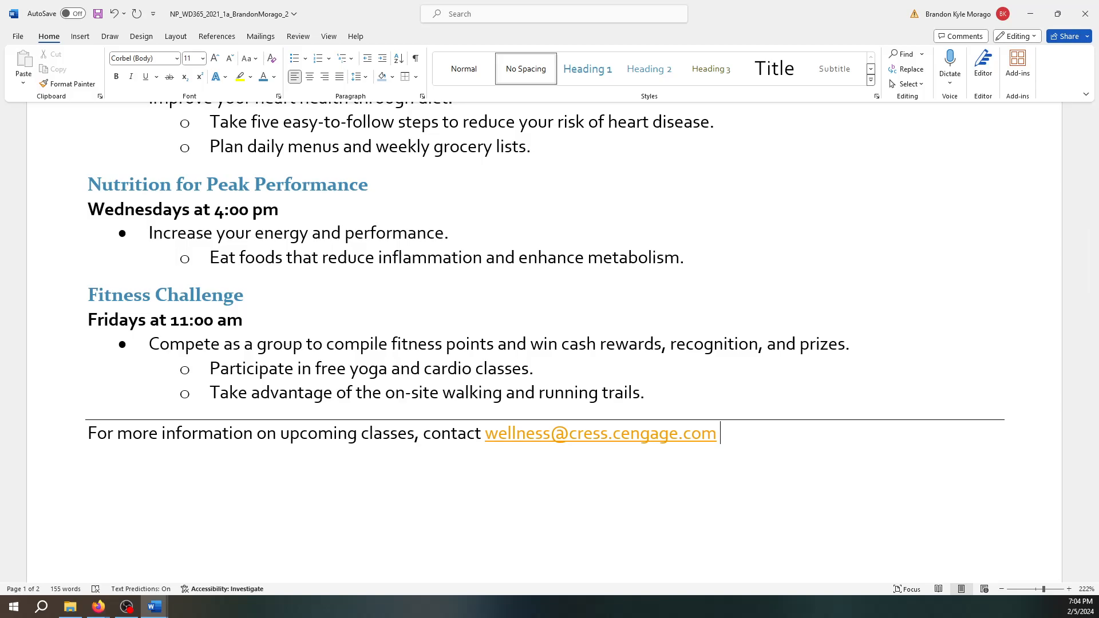
- Select the dumbbell and running-shoes picture on page 2 and open Format Picture
scroll(914, 421, "down", 15)
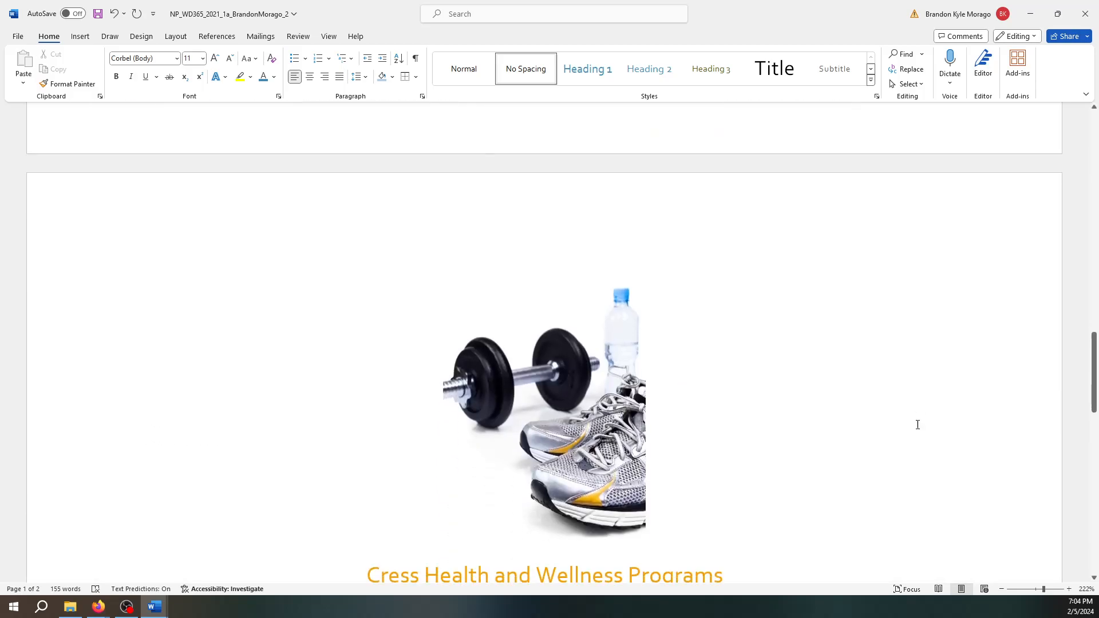
scroll(769, 425, "up", 4)
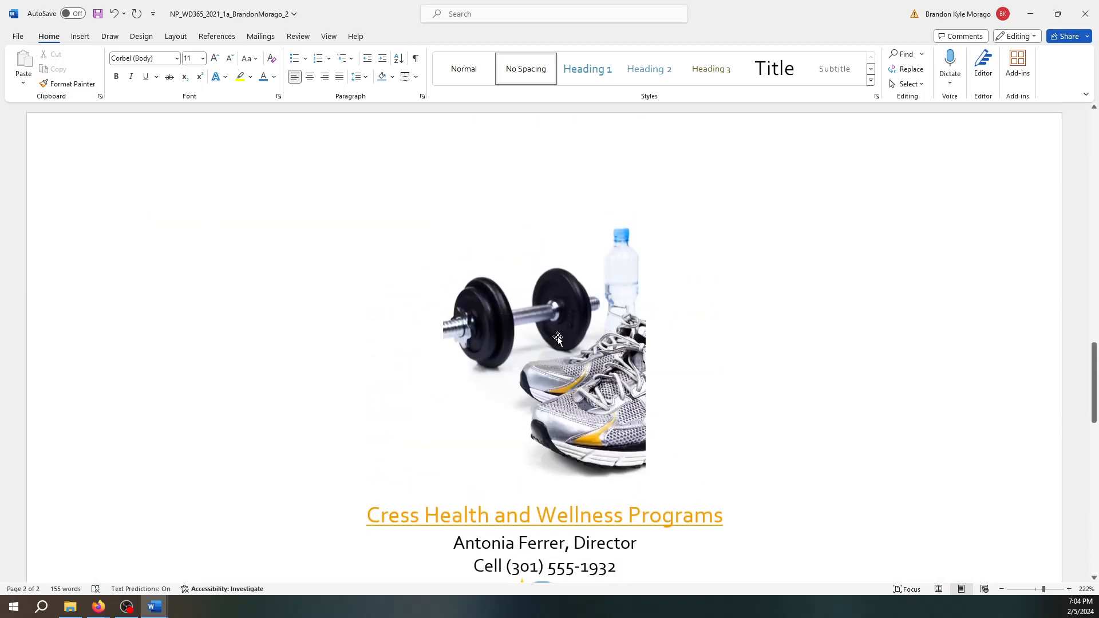
left_click(565, 350)
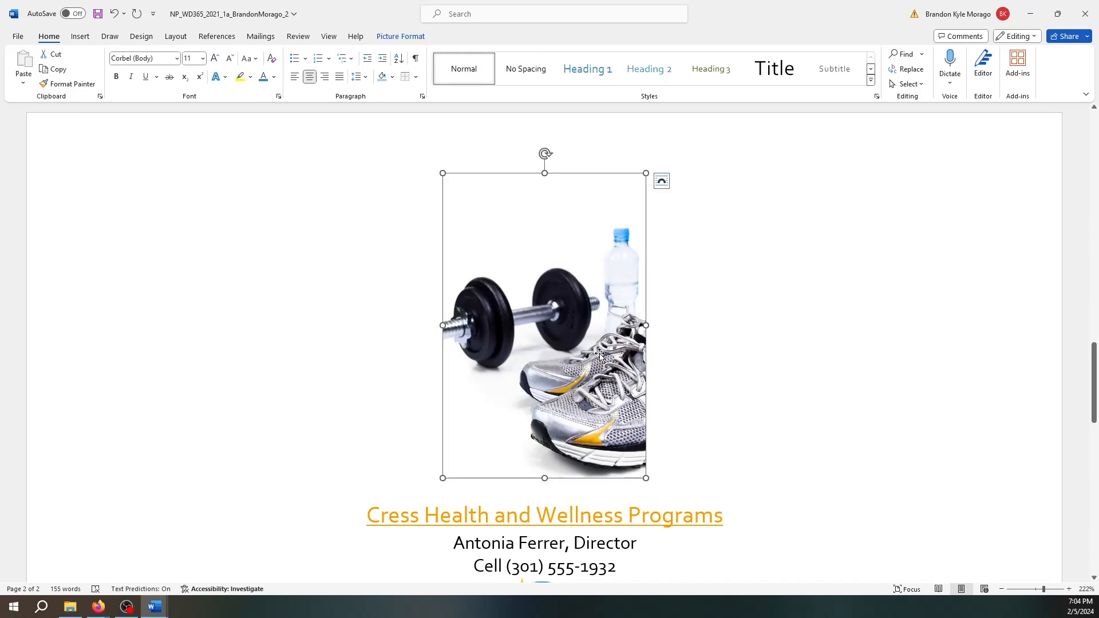
right_click(596, 314)
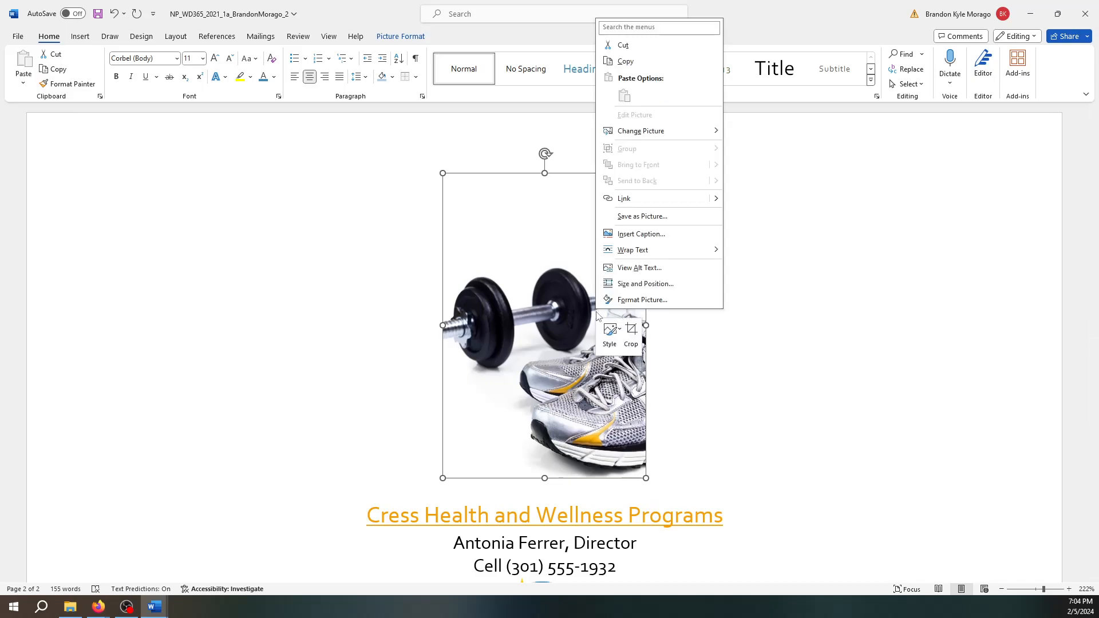
left_click(629, 301)
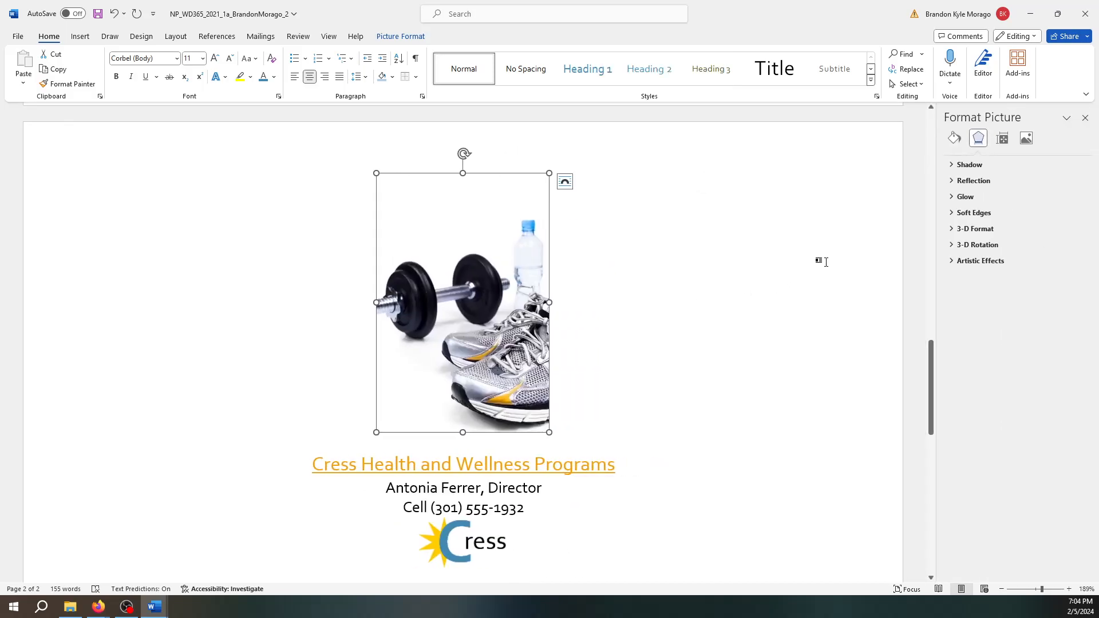
- Review the Format Picture pane's Fill & Line, Effects, Layout & Properties and Picture settings
left_click(1002, 140)
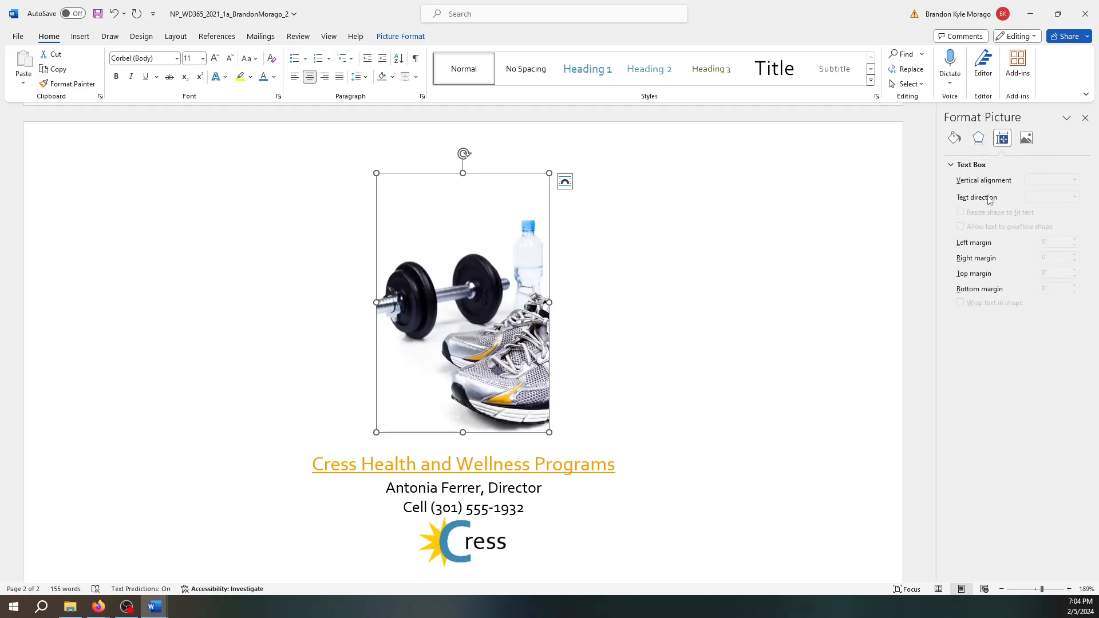
left_click(1027, 139)
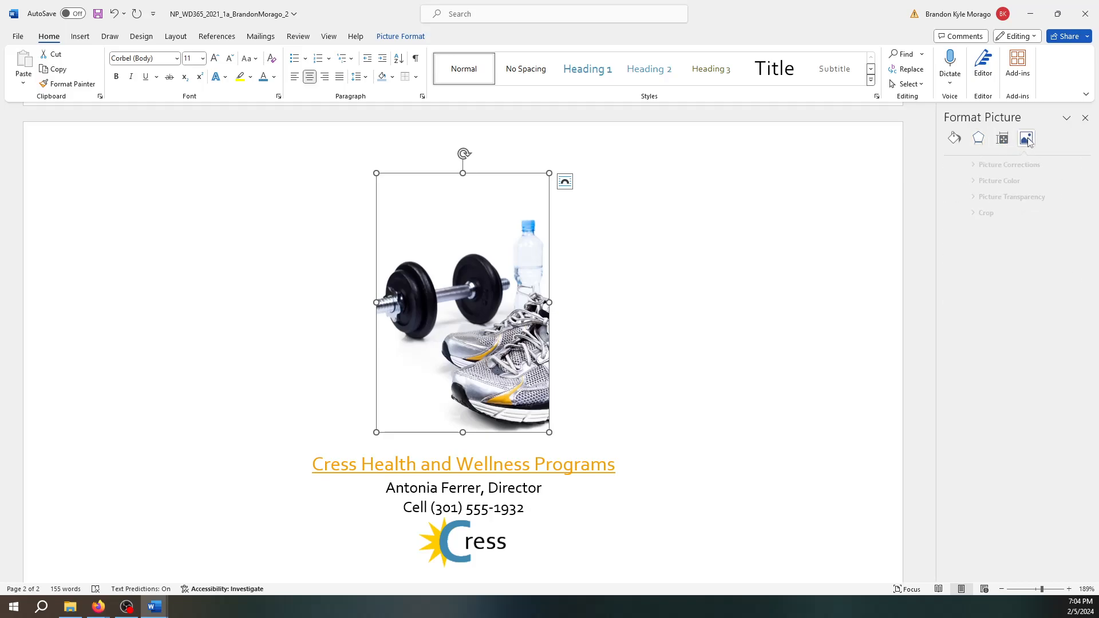
left_click(957, 140)
left_click(977, 139)
left_click(1000, 140)
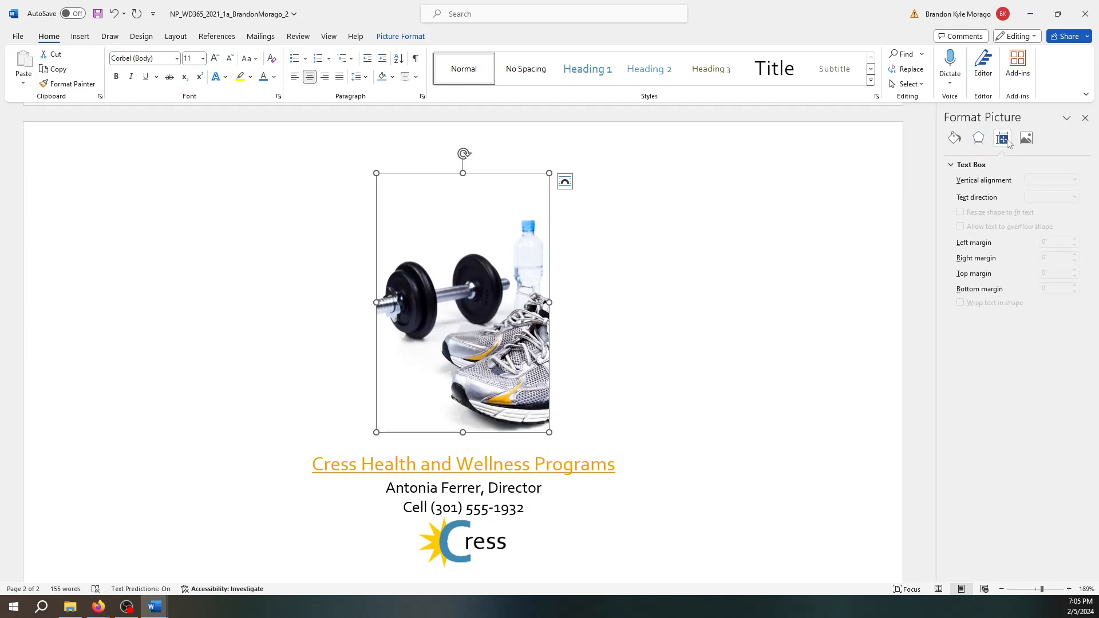
left_click(1025, 139)
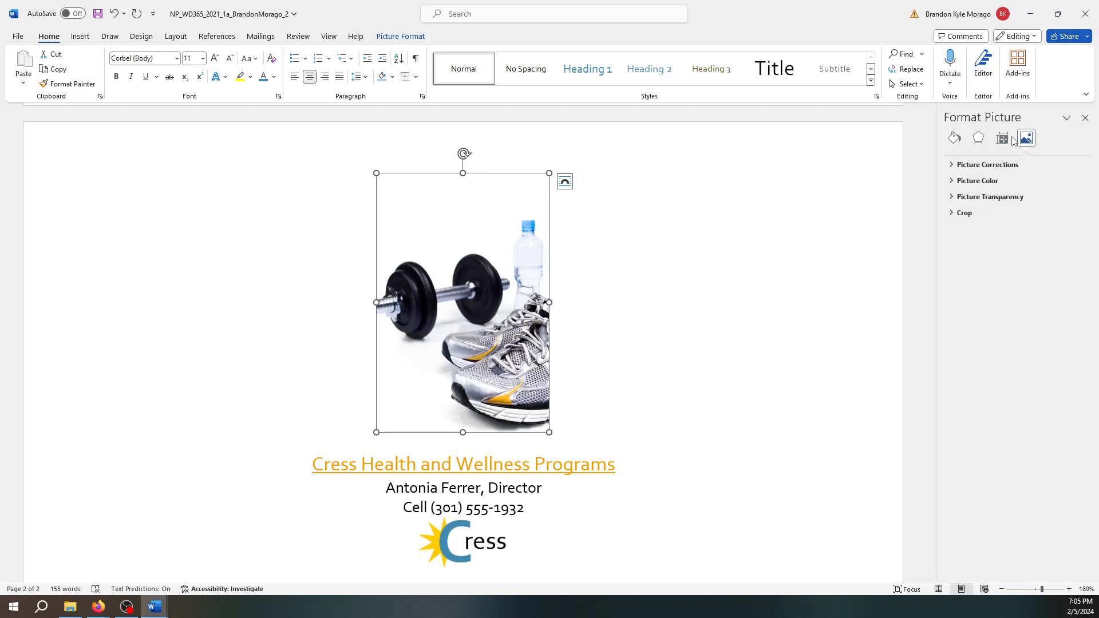
left_click(951, 166)
left_click(950, 166)
left_click(978, 137)
left_click(954, 138)
- Set the dumbbell picture's absolute height to 1" with aspect ratio locked, scaling it to 40%
left_click(1083, 118)
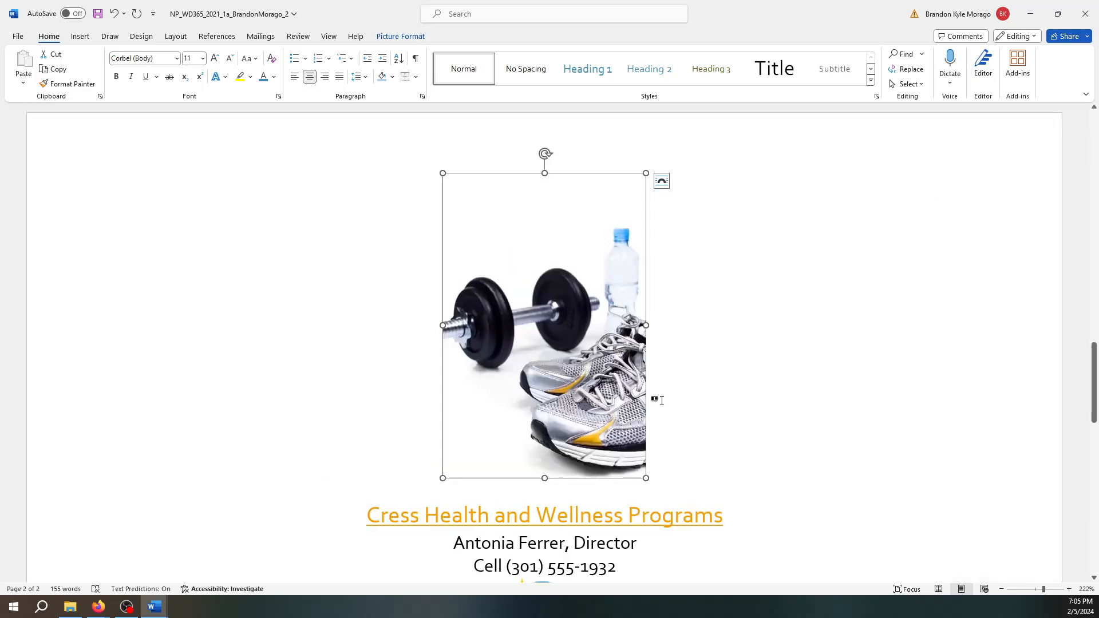
right_click(571, 378)
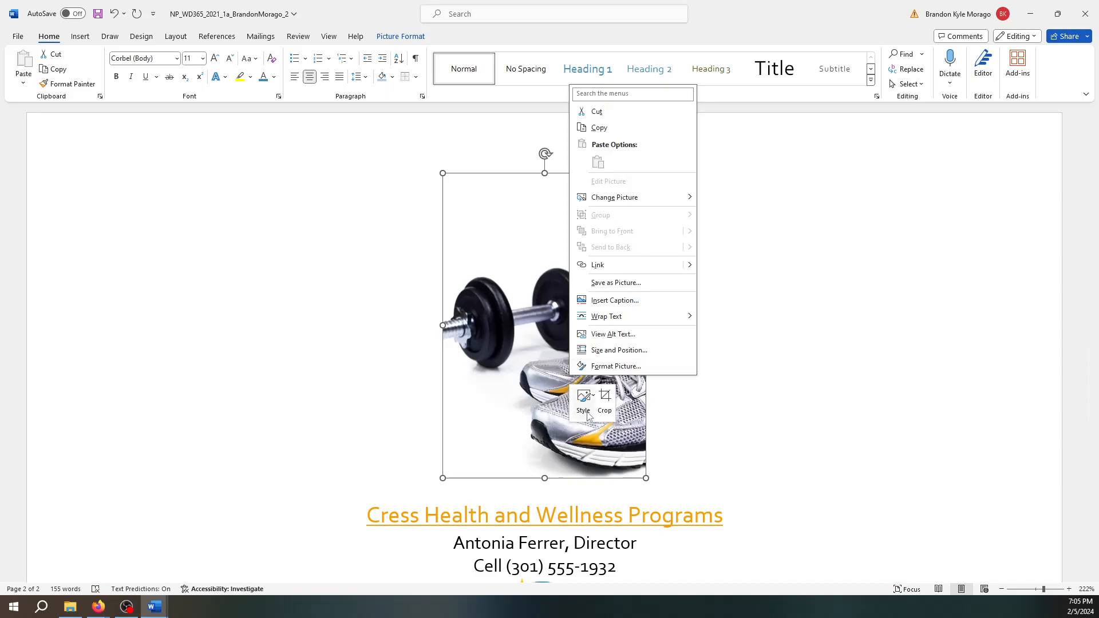
left_click(627, 355)
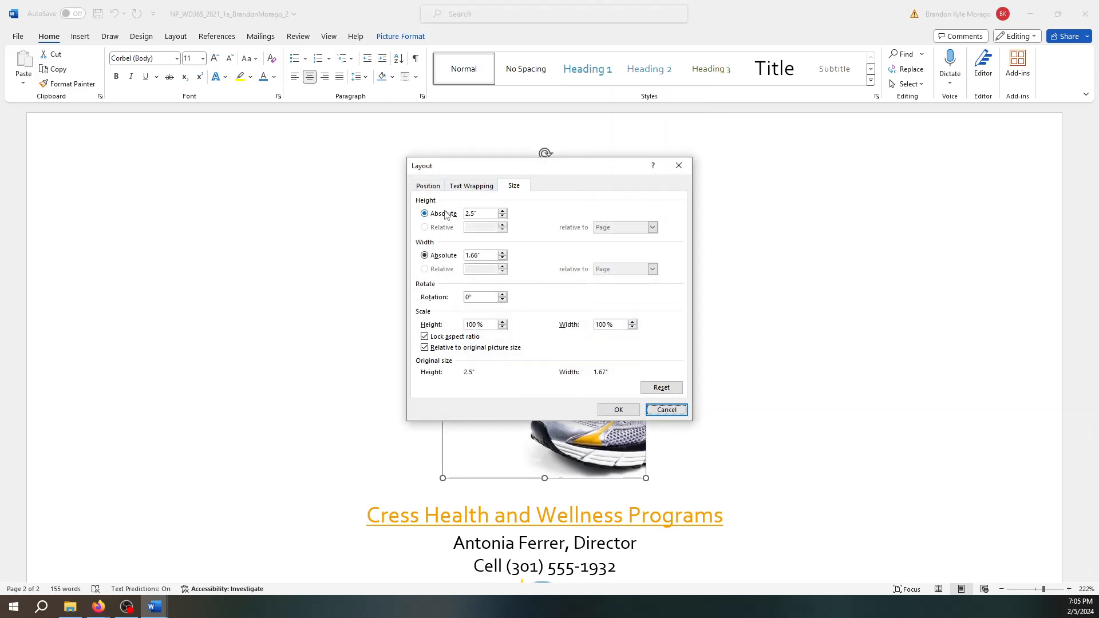
left_click(482, 213)
type("\"")
left_click(632, 411)
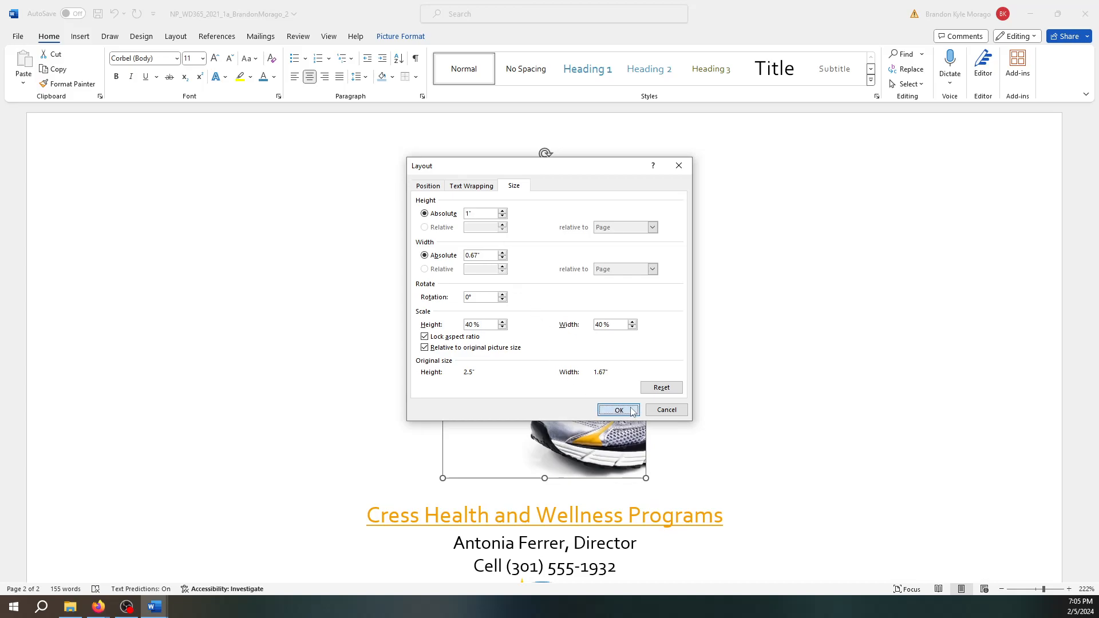
scroll(635, 374, "down", 4)
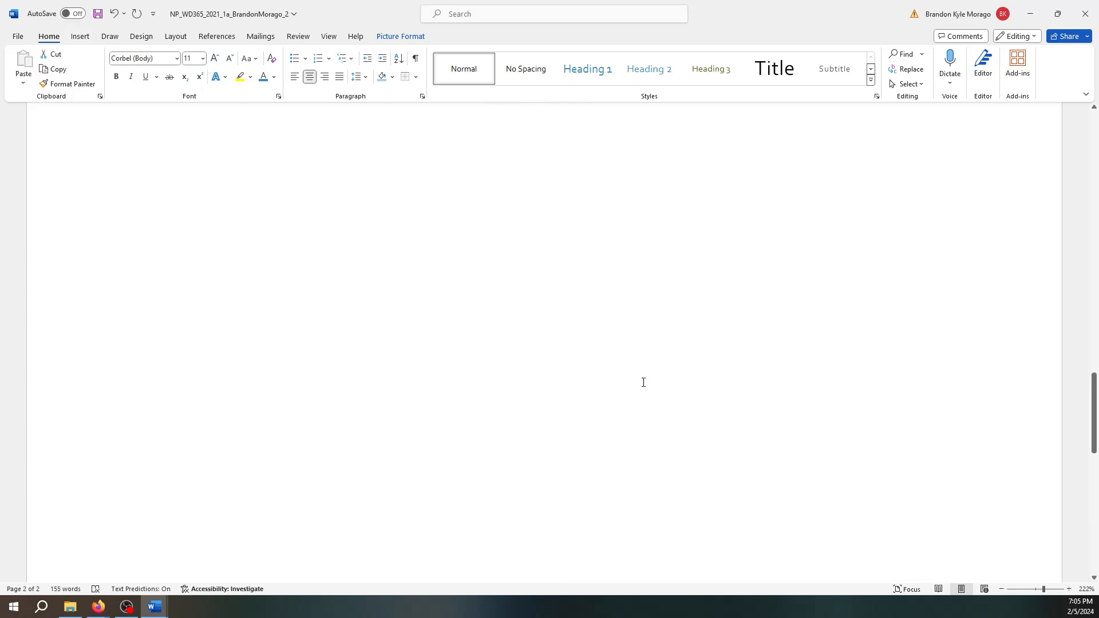
scroll(643, 380, "up", 4)
- Remove the hyperlink from the 'Cress Health and Wellness Programs' title, then select the cell line
scroll(630, 383, "up", 3)
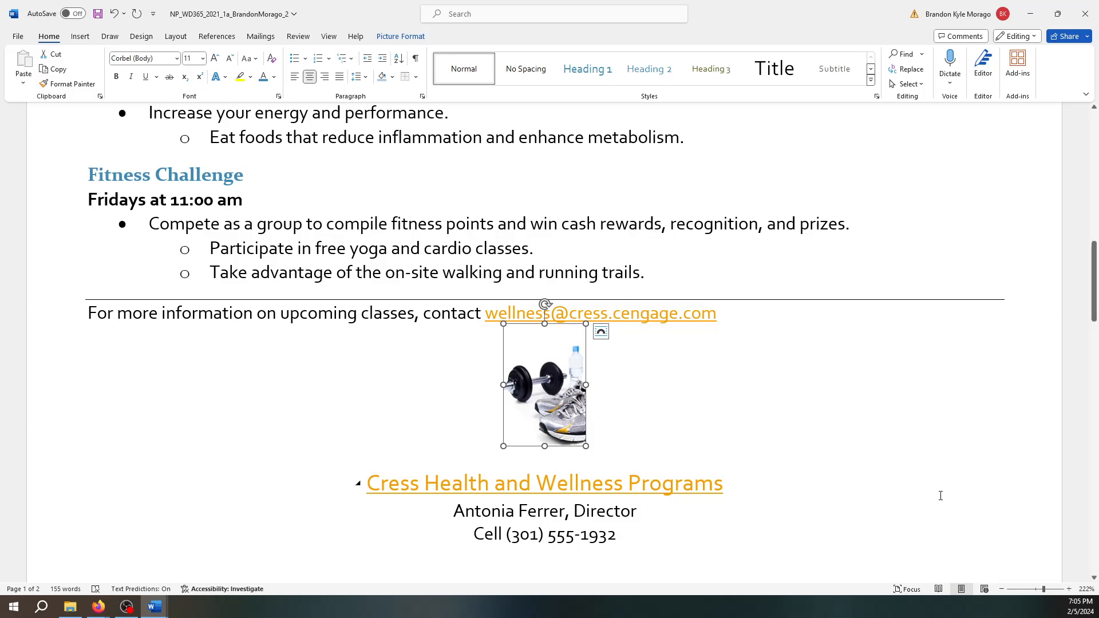
left_click(613, 485)
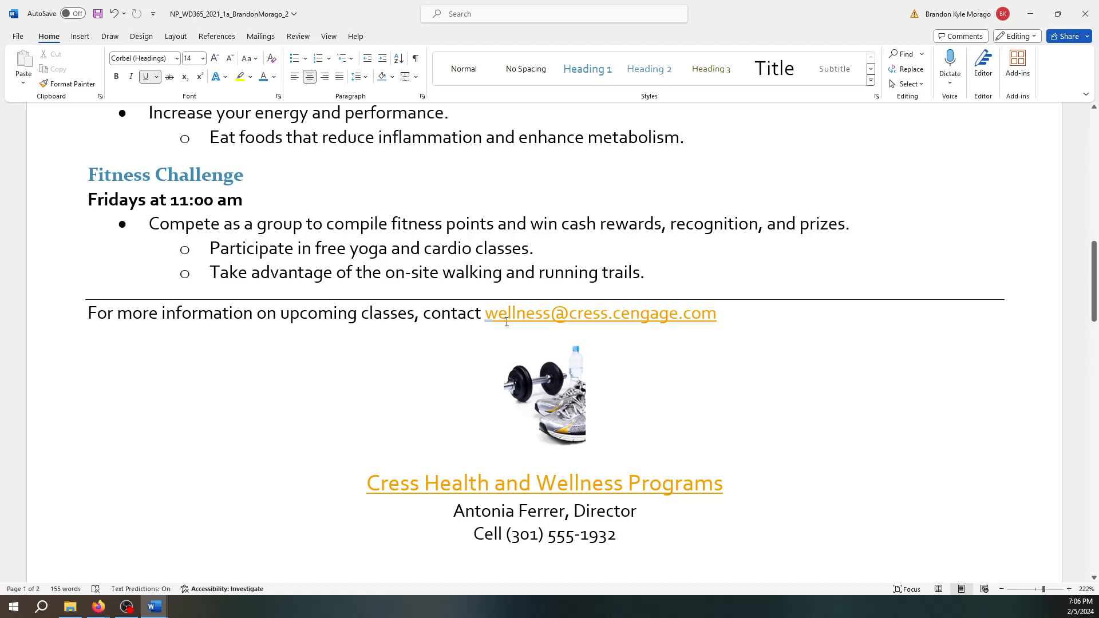
right_click(397, 490)
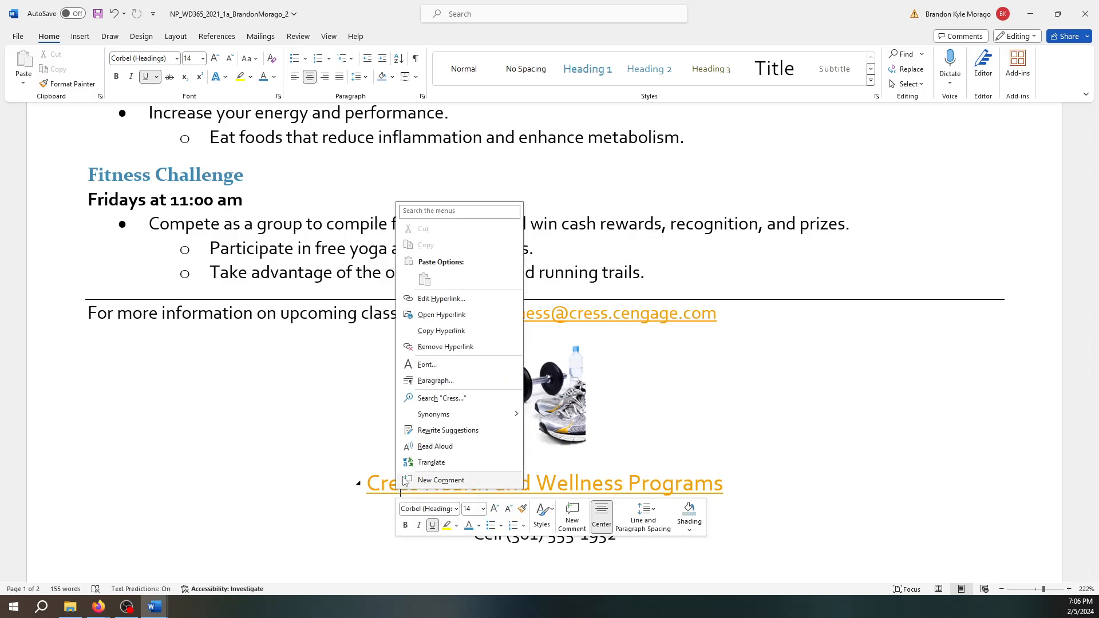
left_click(462, 349)
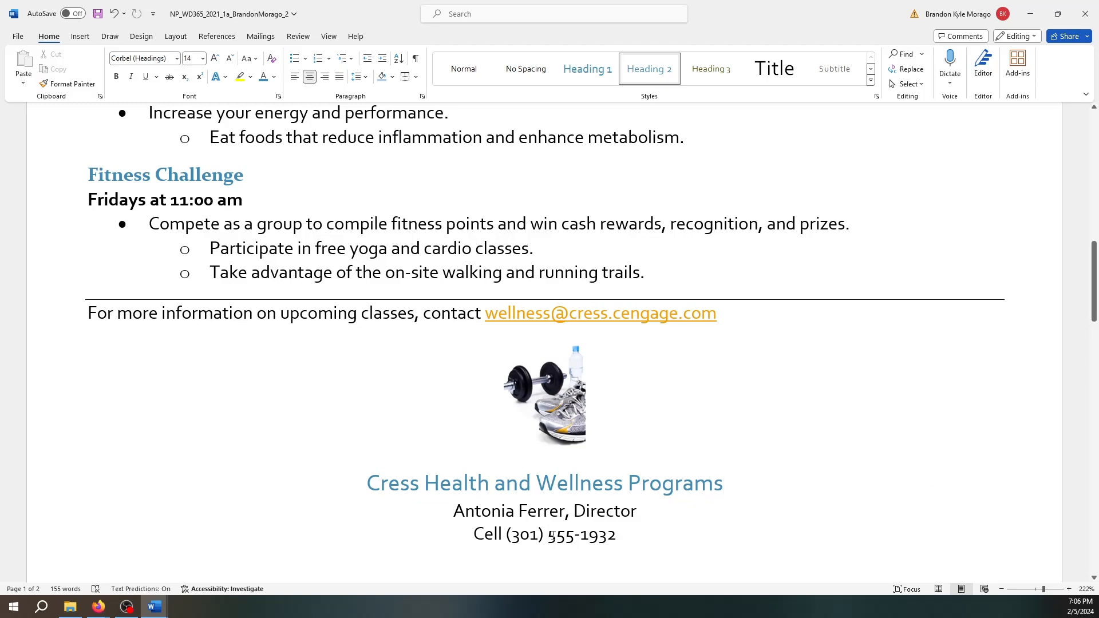
left_click_drag(475, 534, 633, 532)
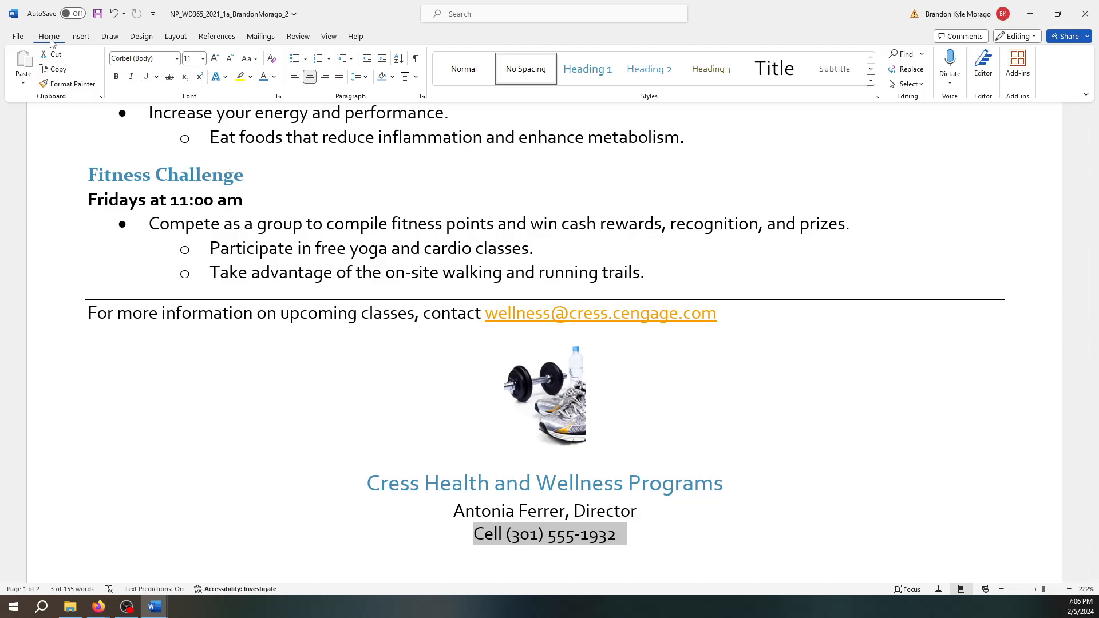
- Italicize the director's cell number line and delete the extra Cress logo on page 2
left_click(131, 78)
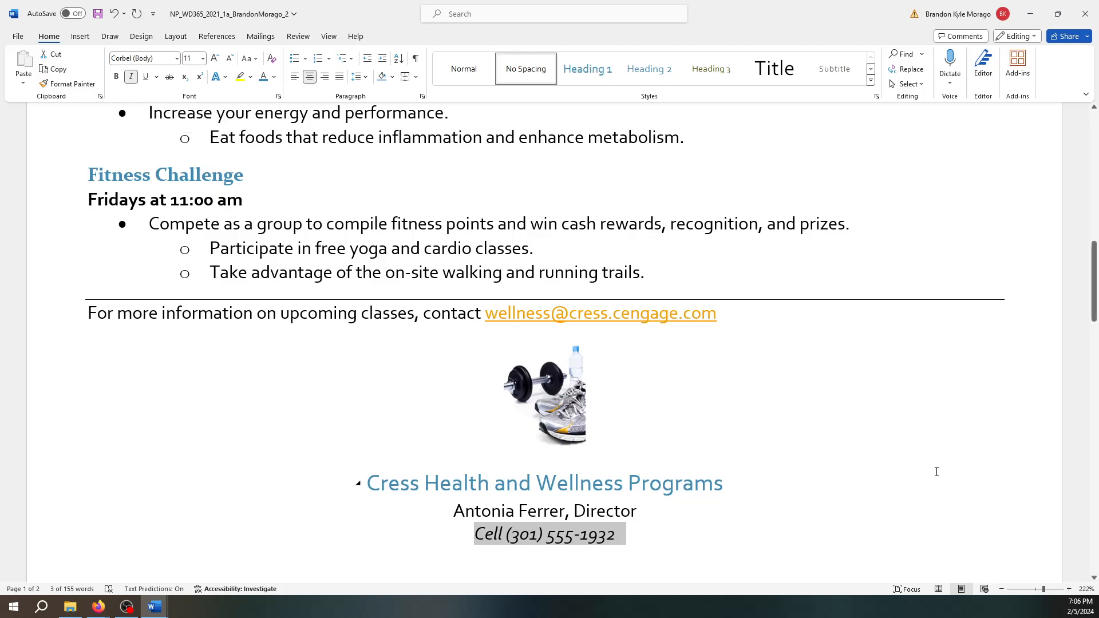
left_click(939, 493)
scroll(944, 495, "down", 10)
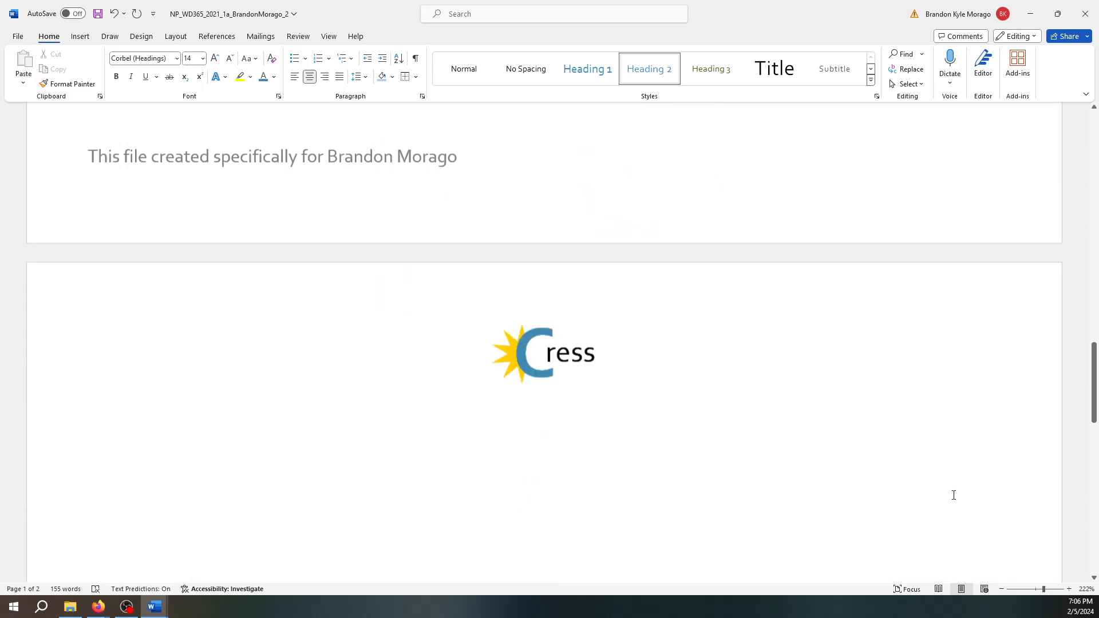
scroll(951, 506, "down", 5)
scroll(957, 511, "up", 10)
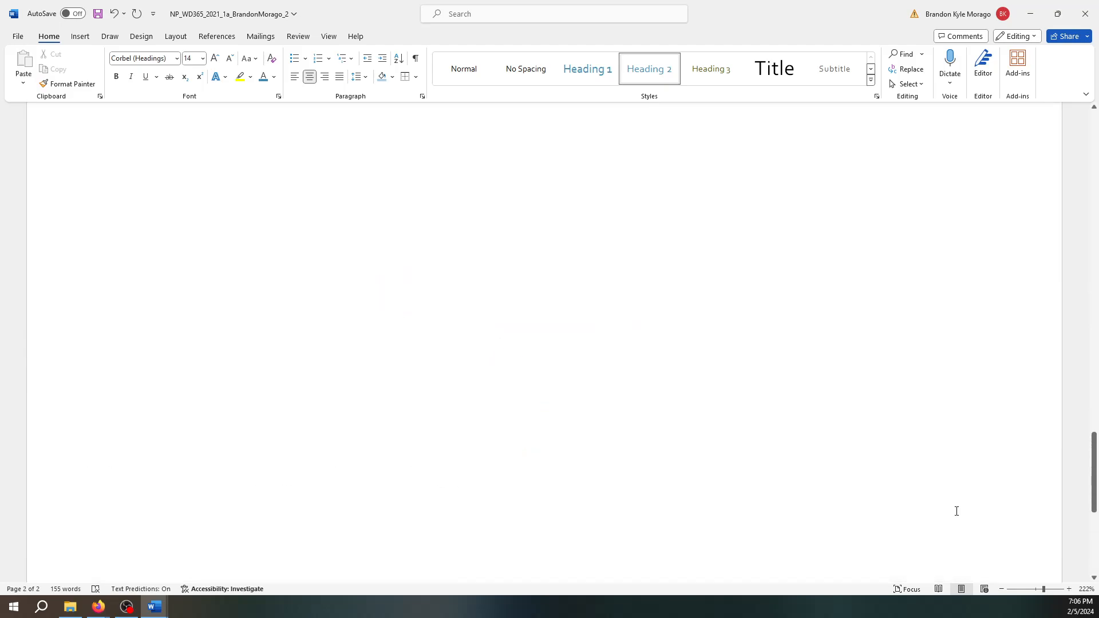
scroll(956, 514, "up", 5)
scroll(956, 517, "down", 3)
left_click(614, 403)
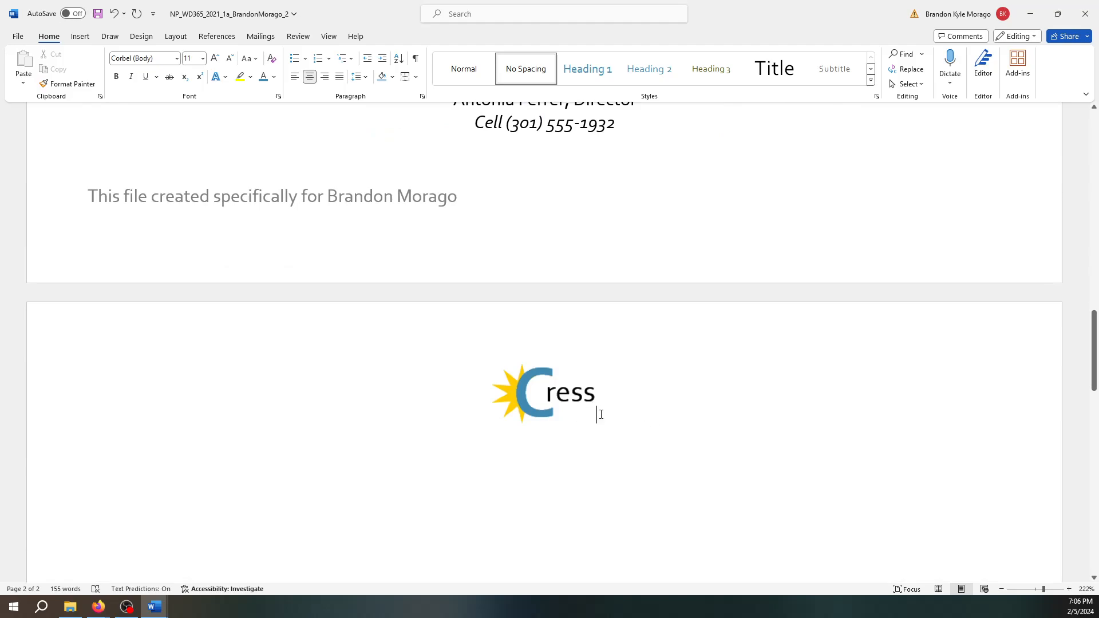
key("BackSpace")
key("BackSpace")
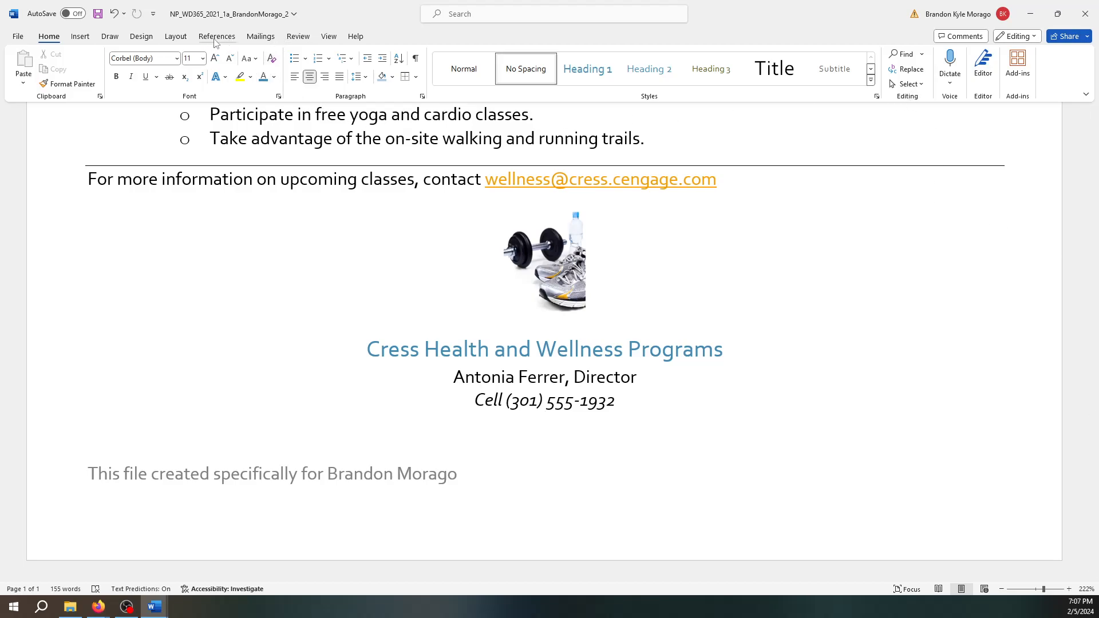
- Run a spelling check, correct 'committment' to 'commitment', and save the flyer
left_click(288, 39)
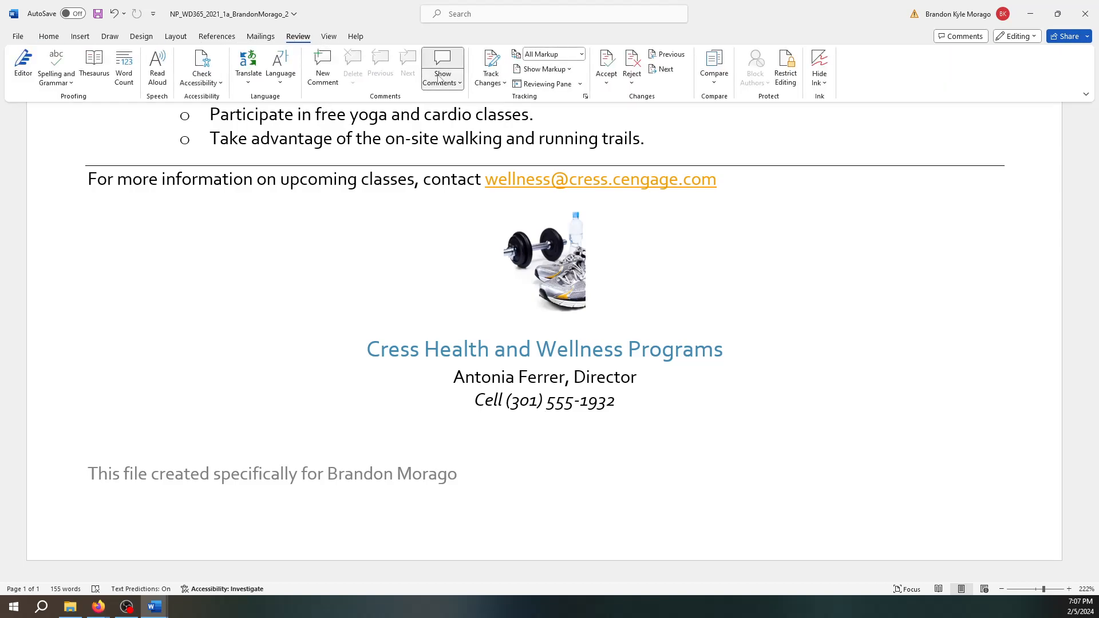
left_click(59, 80)
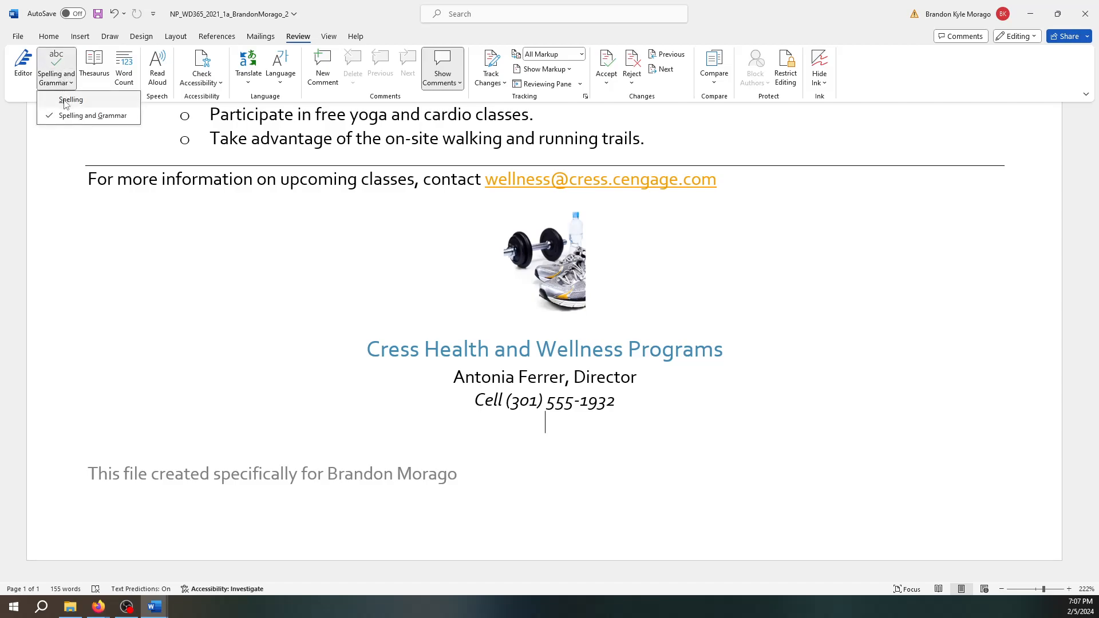
left_click(67, 100)
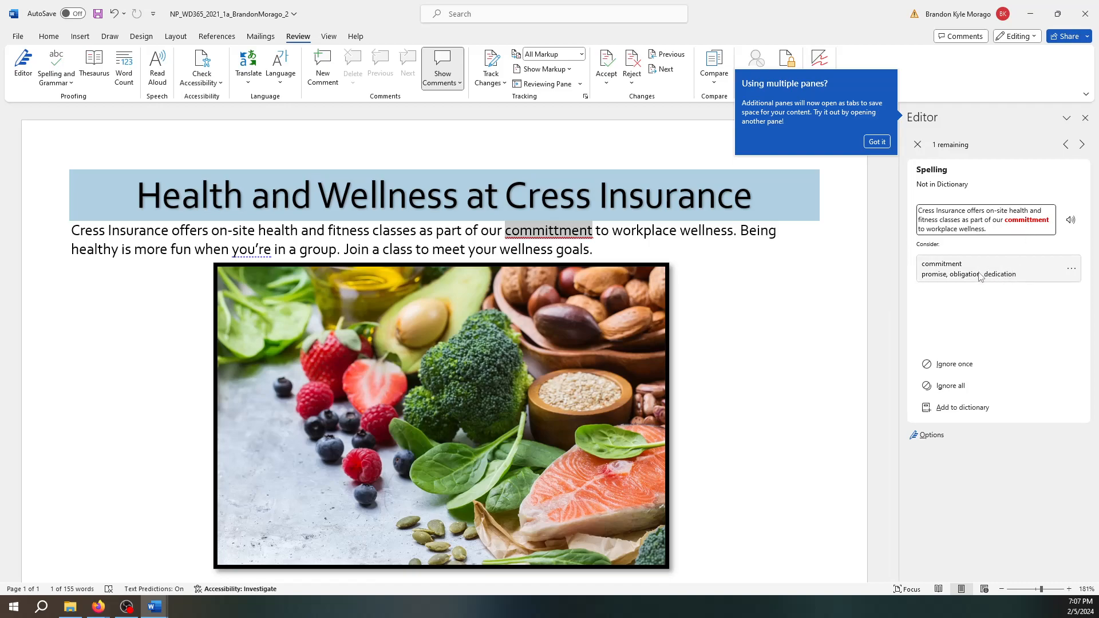
left_click(961, 269)
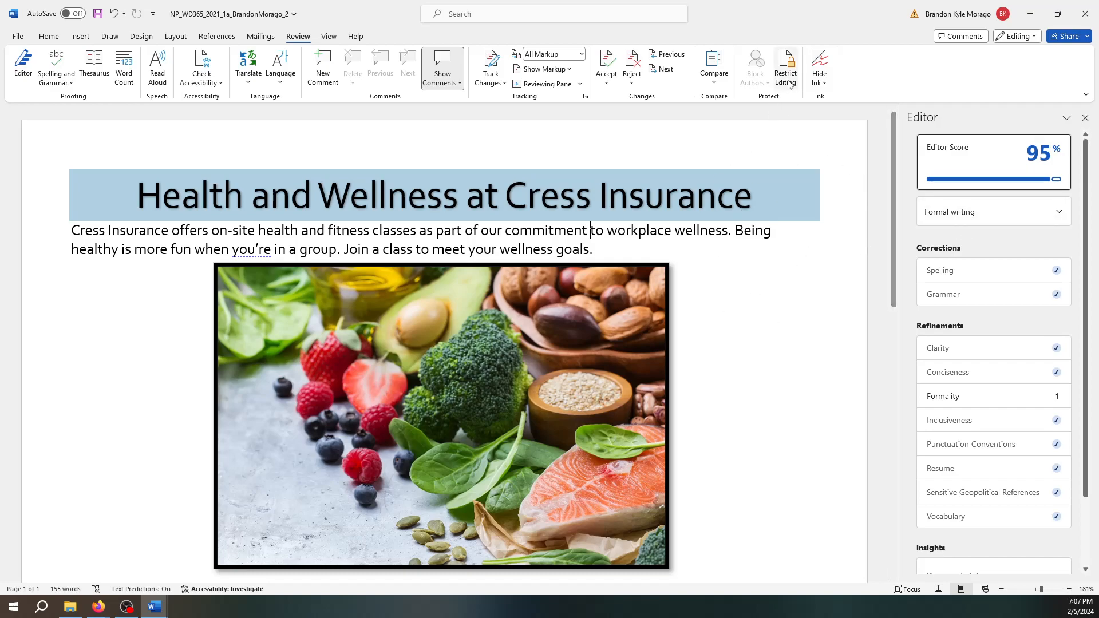
left_click(96, 16)
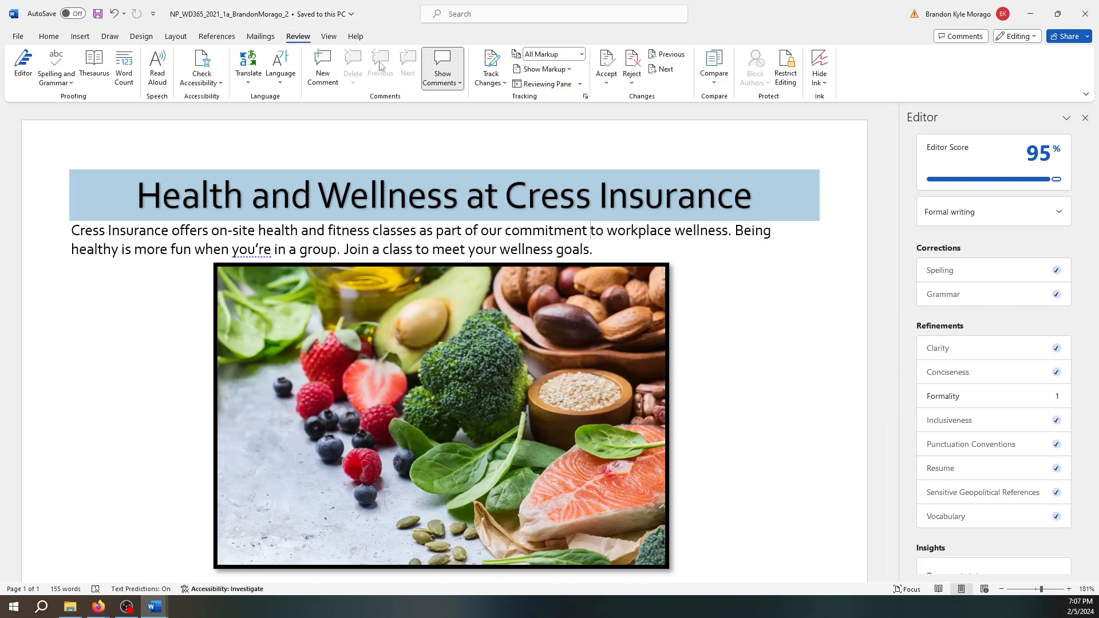
- Close Word and drag the _2 flyer .docx from Downloads onto MindTap's Drag and Drop zone
left_click(1084, 14)
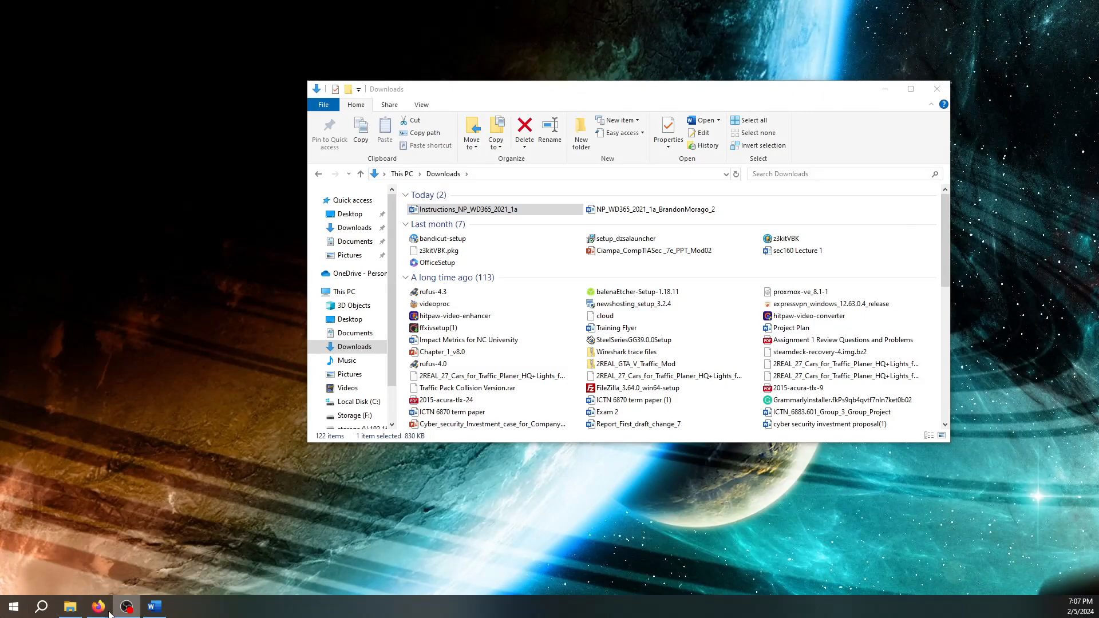
mouse_move(98, 606)
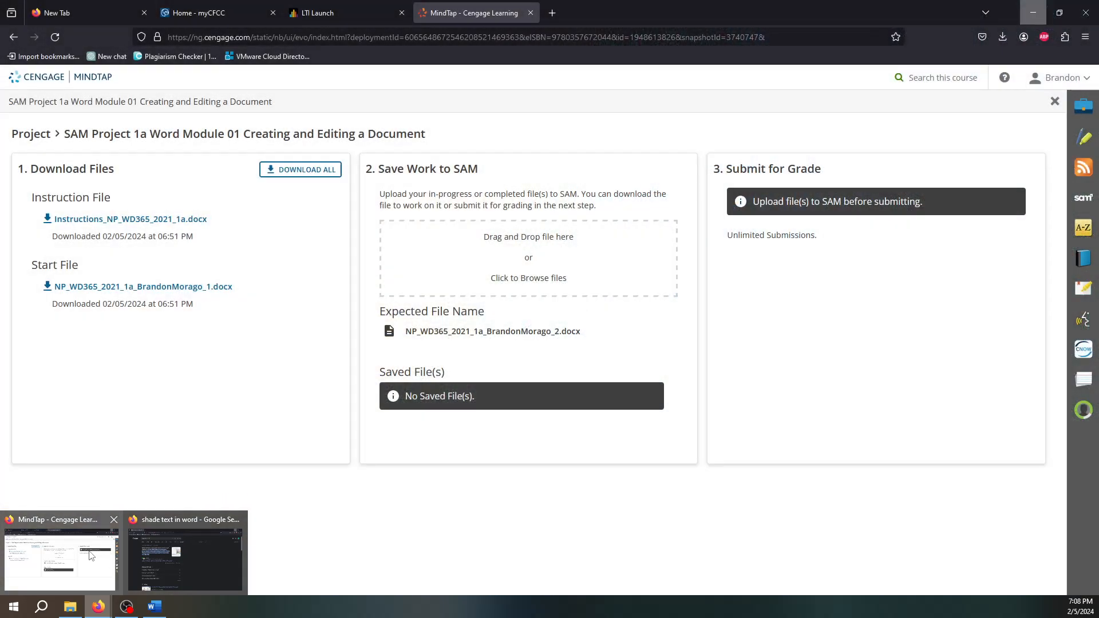
left_click(88, 554)
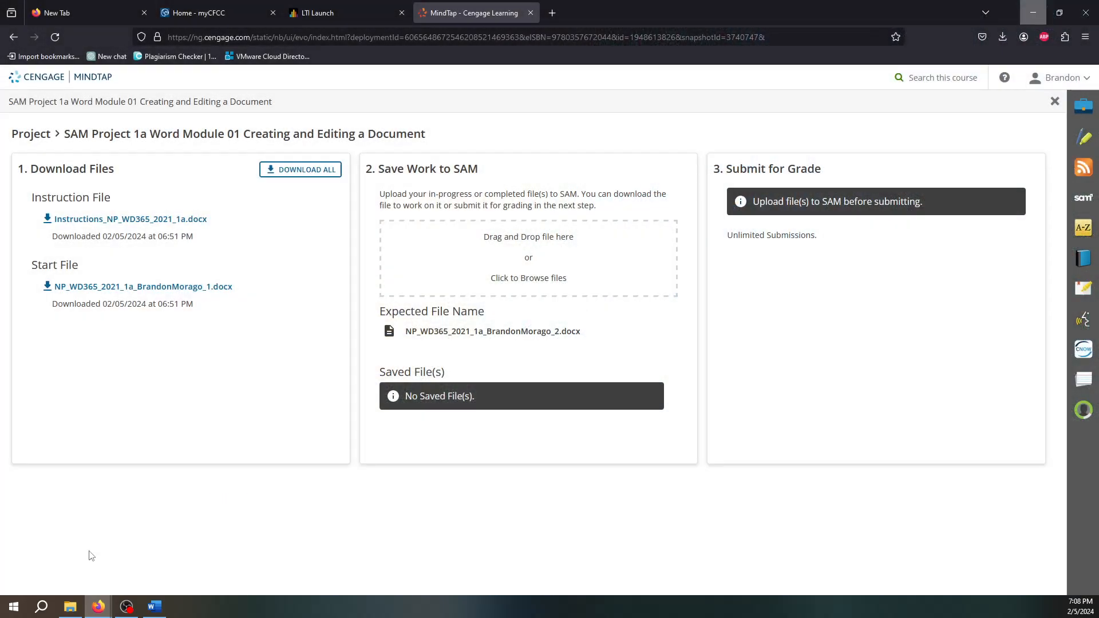
left_click(70, 606)
left_click_drag(543, 97, 424, 354)
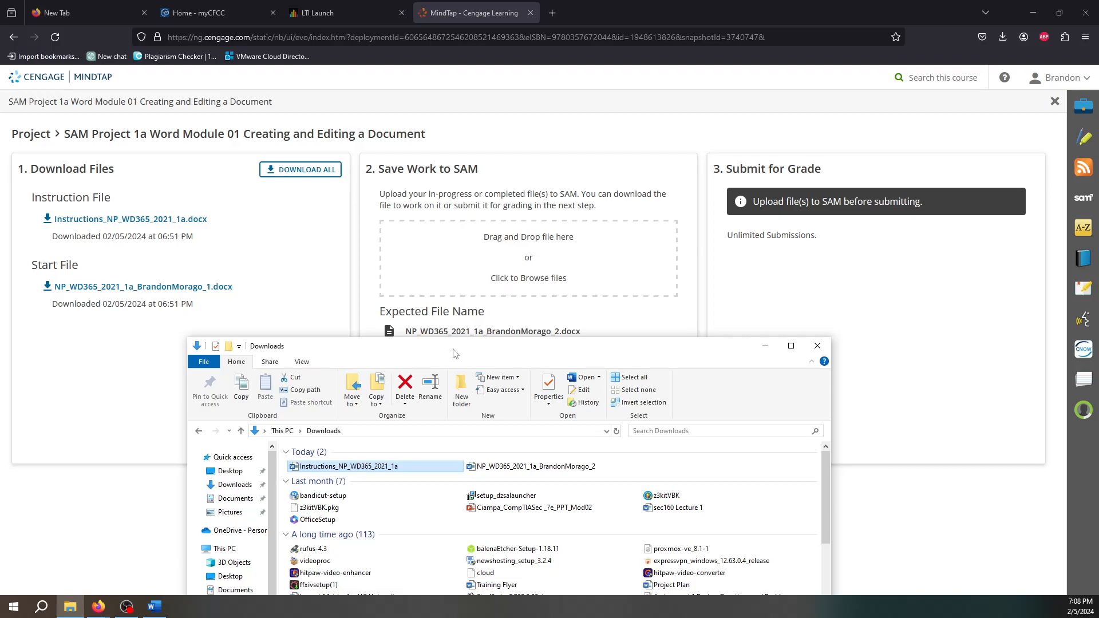
left_click(486, 471)
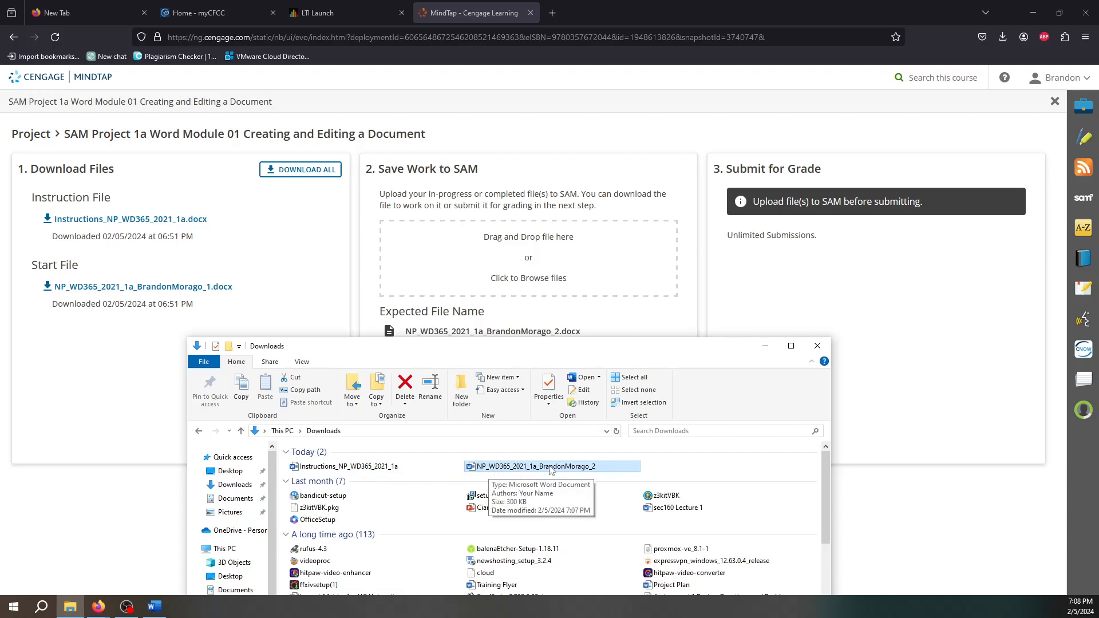
left_click_drag(543, 470, 526, 283)
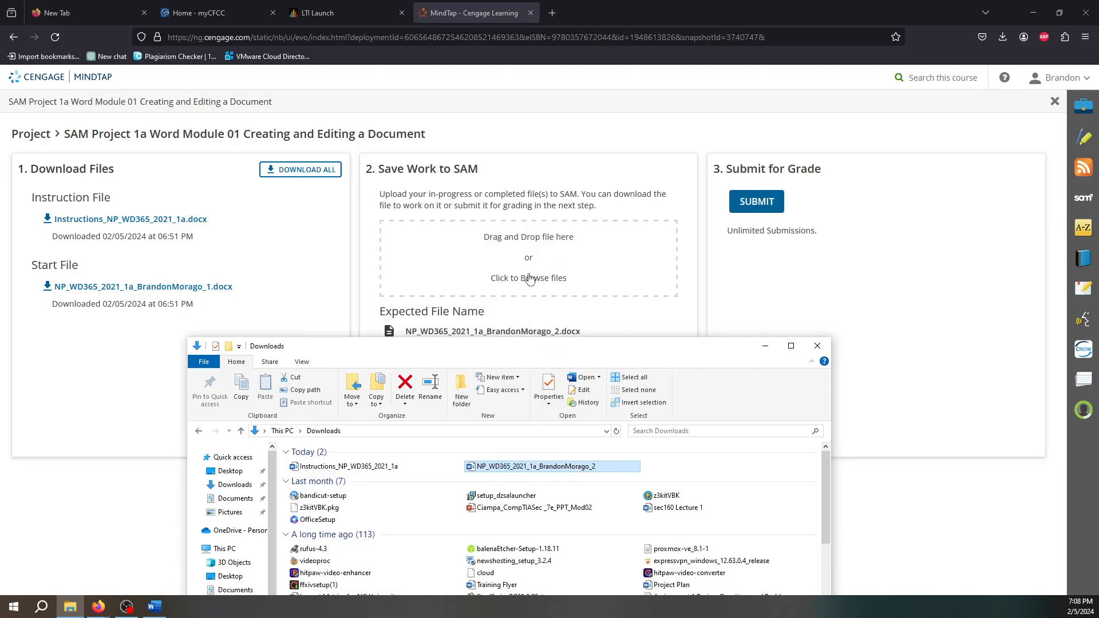
left_click_drag(604, 355, 643, 493)
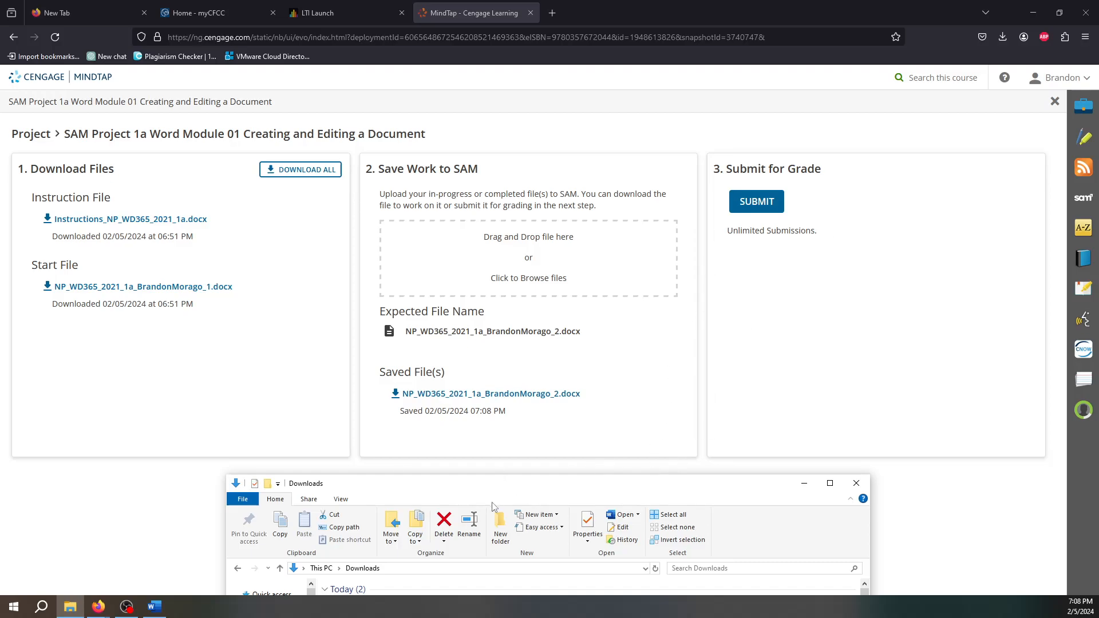
- Move the Downloads File Explorer window up and then off to the right screen edge
left_click_drag(358, 486, 366, 174)
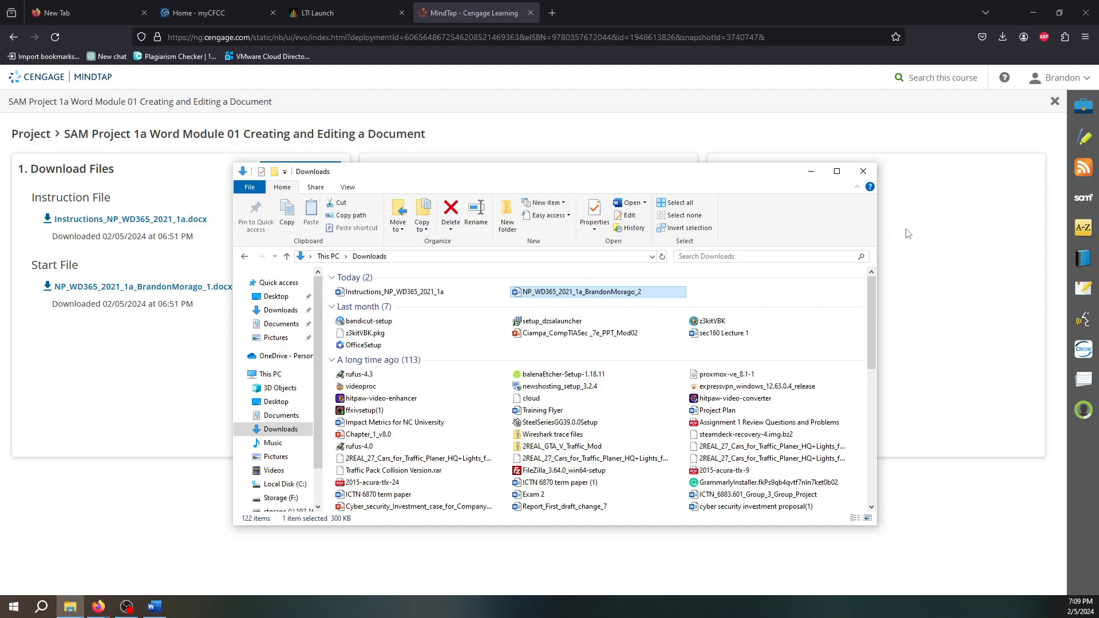
left_click_drag(590, 174, 1098, 173)
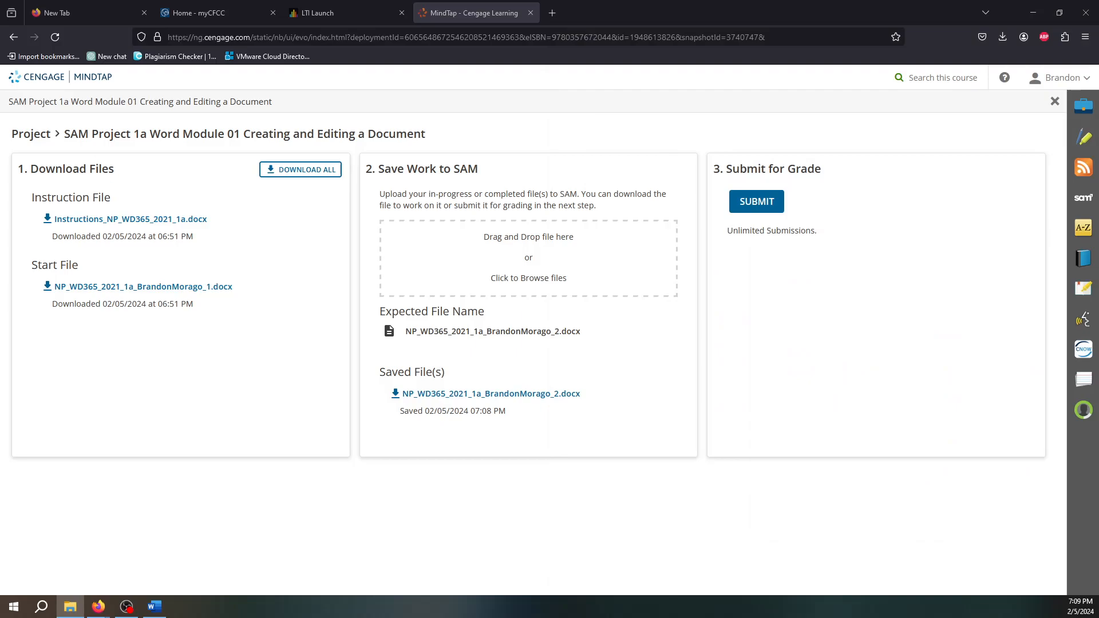